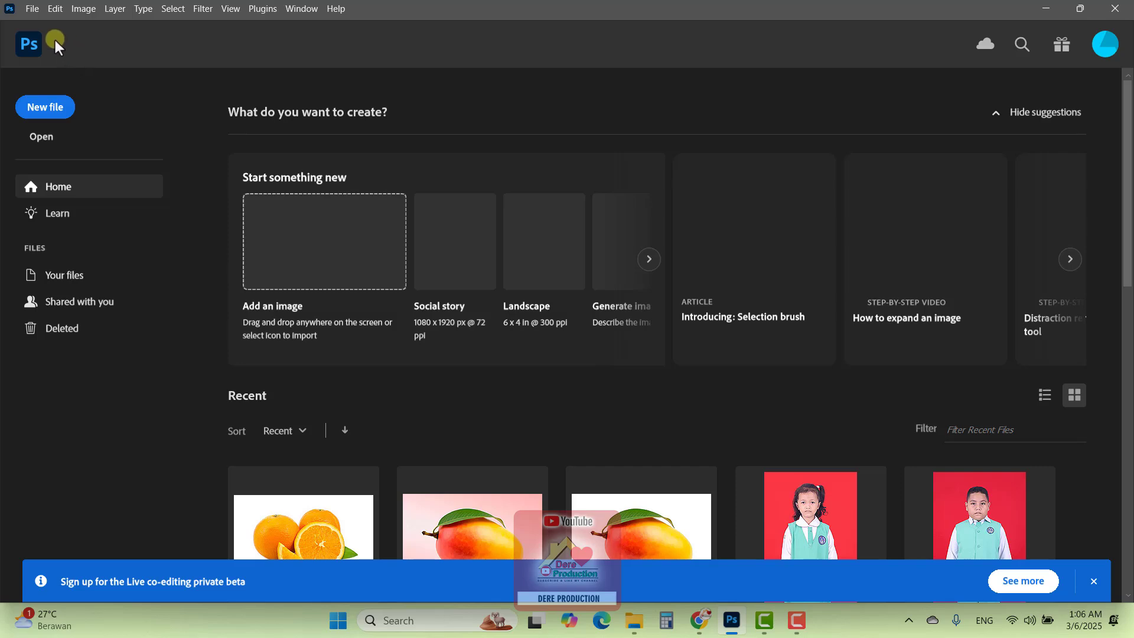
Start a new document and set its measurement unit to centimeters
left_click(31, 13)
left_click(35, 22)
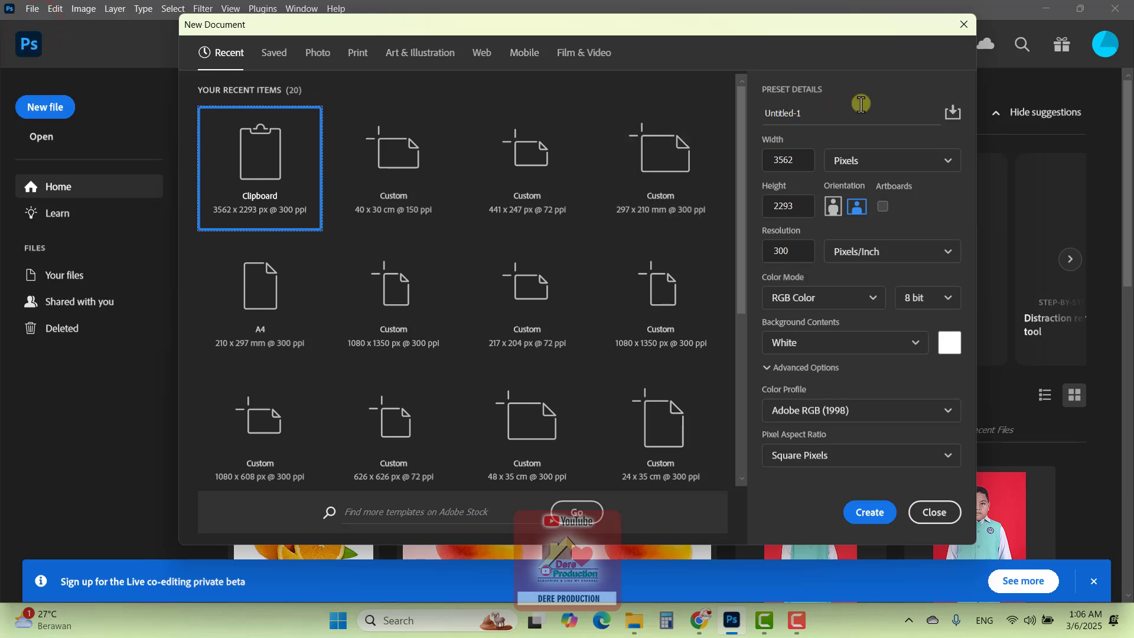
left_click(896, 168)
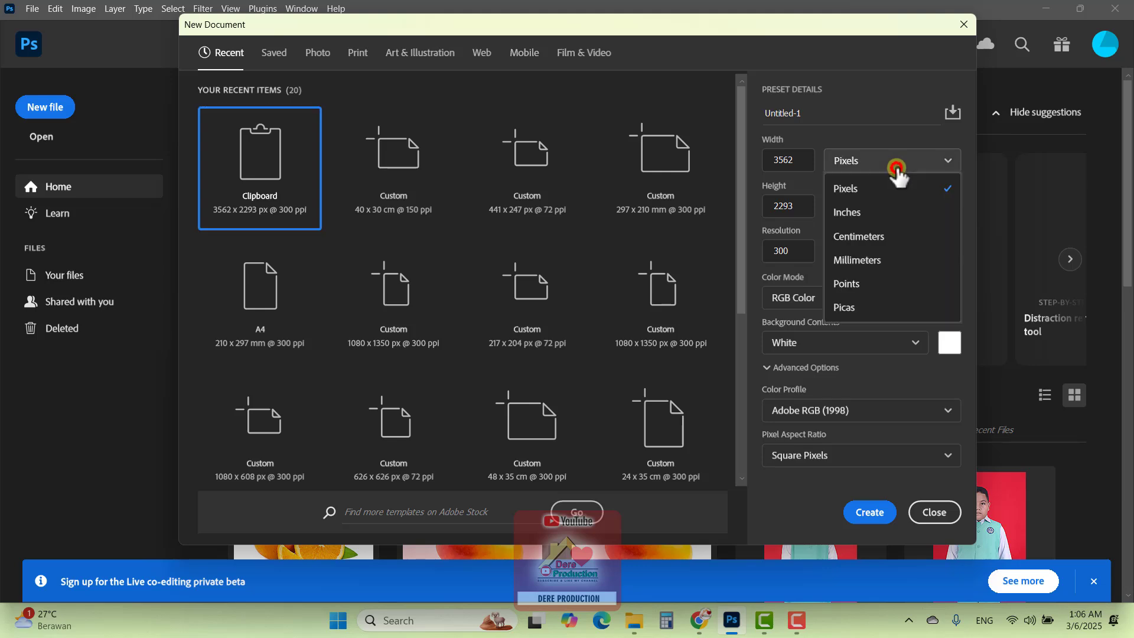
left_click(892, 237)
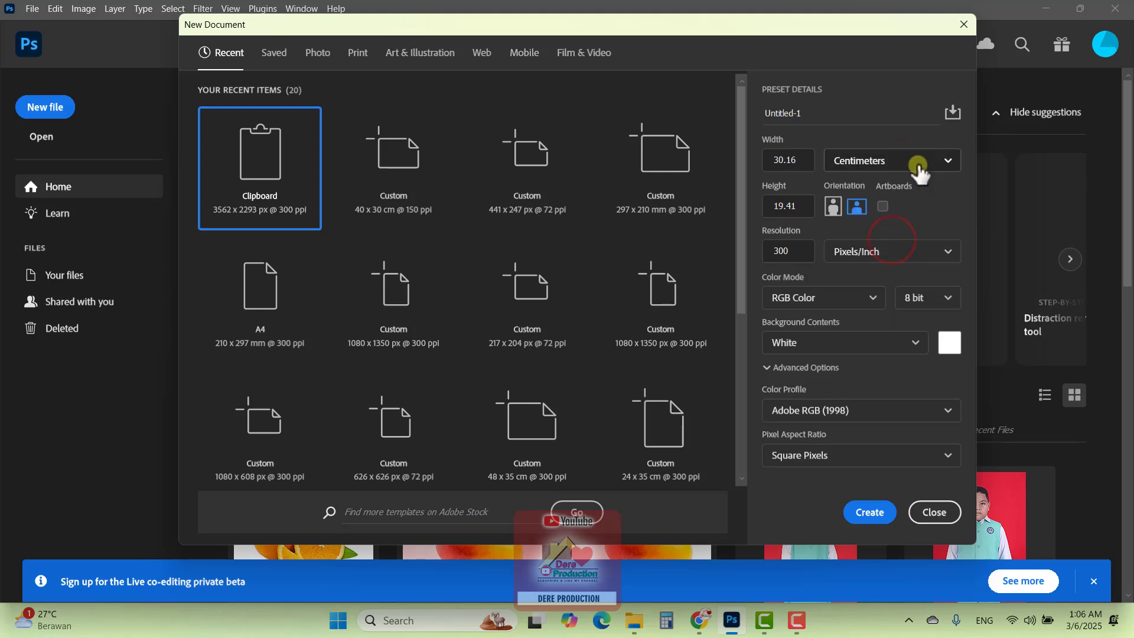
left_click(918, 168)
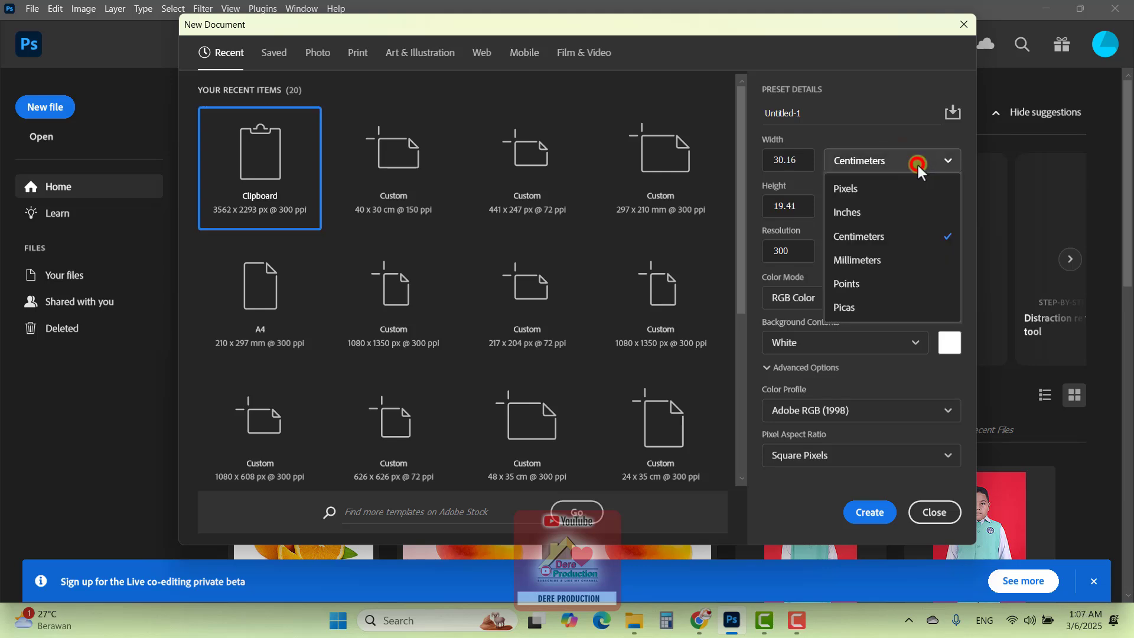
left_click(877, 237)
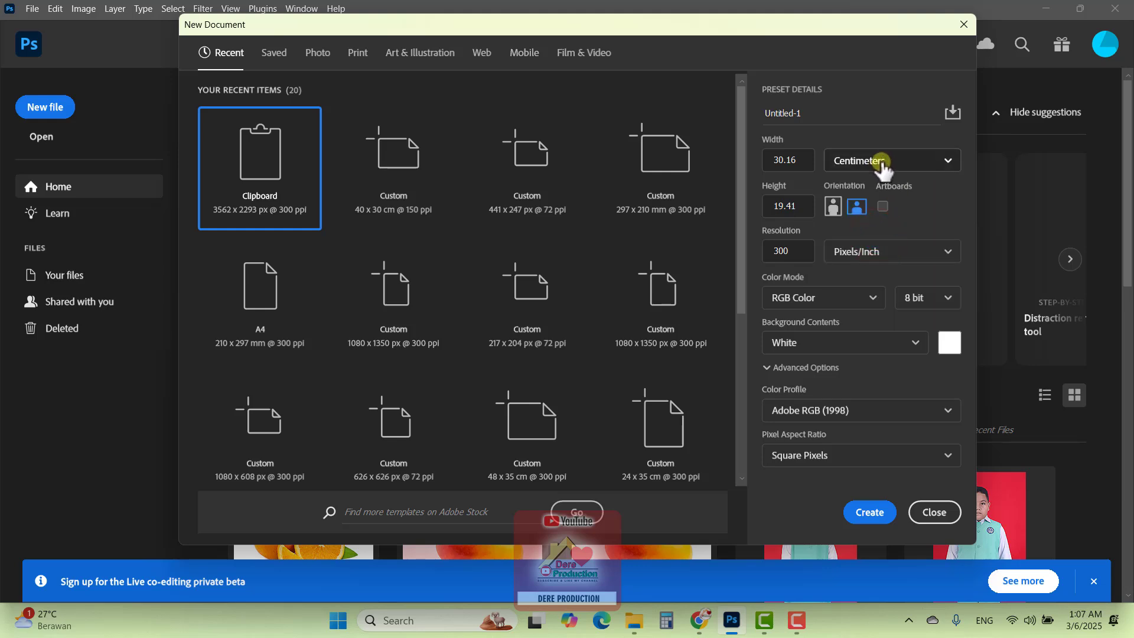
Set the new document to 30 cm wide, 20 cm high and 150 pixels/inch, and create it
left_click(797, 160)
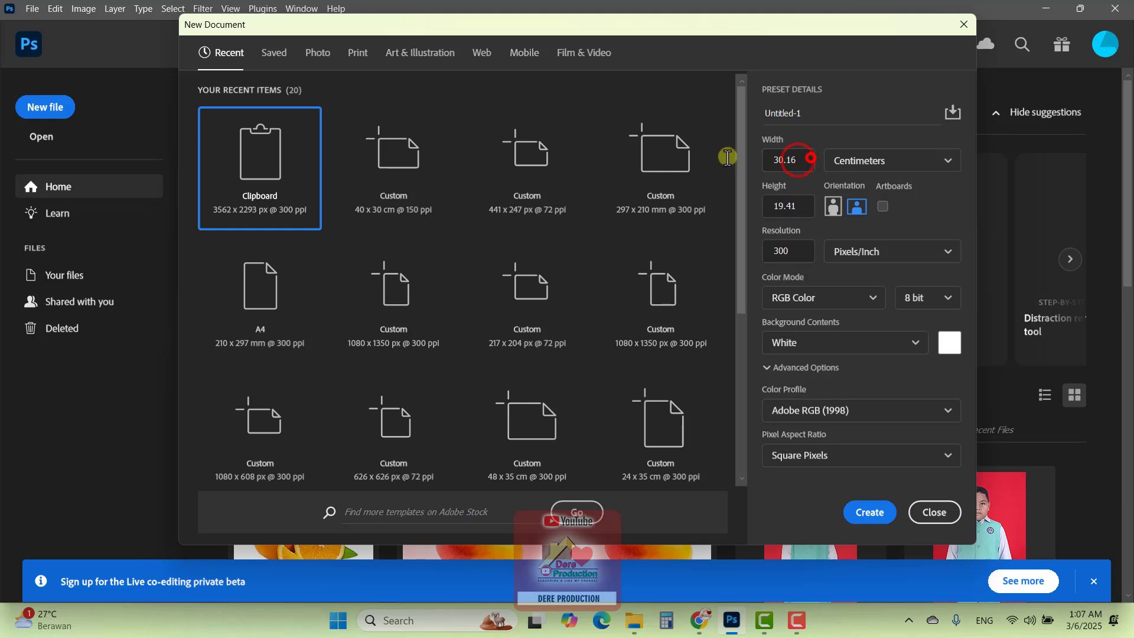
left_click_drag(800, 161, 768, 161)
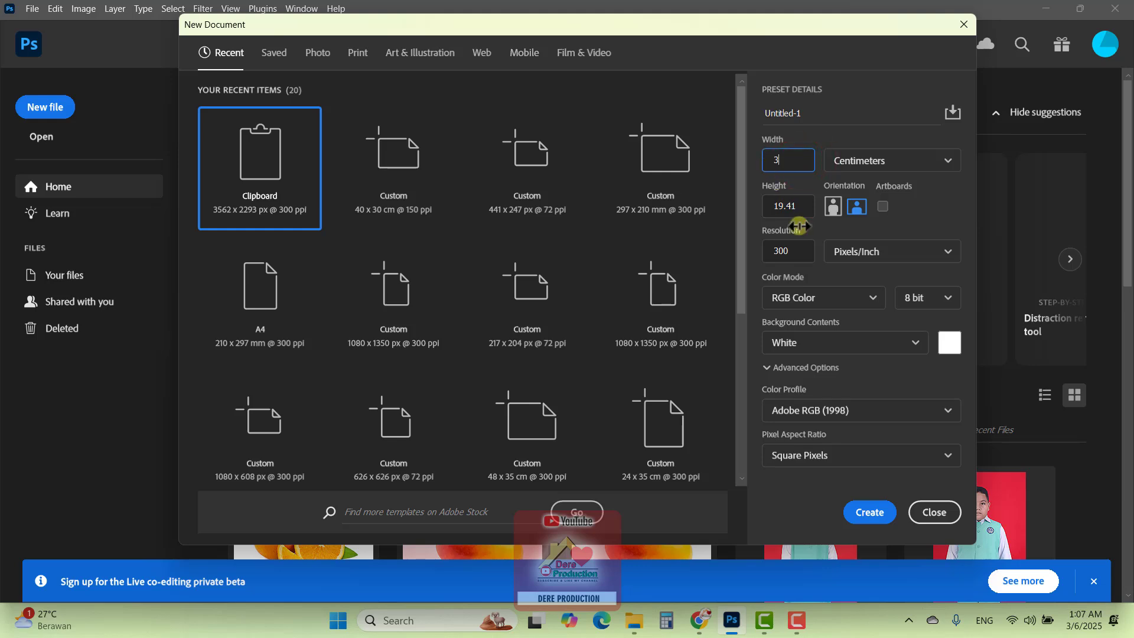
left_click_drag(799, 206, 766, 205)
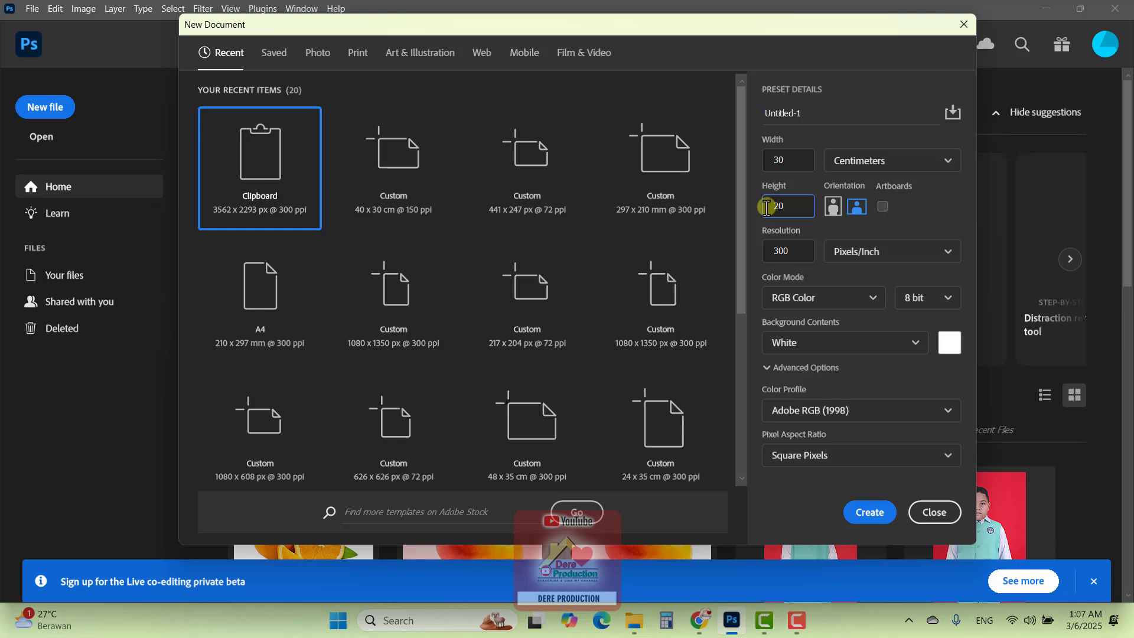
left_click(794, 252)
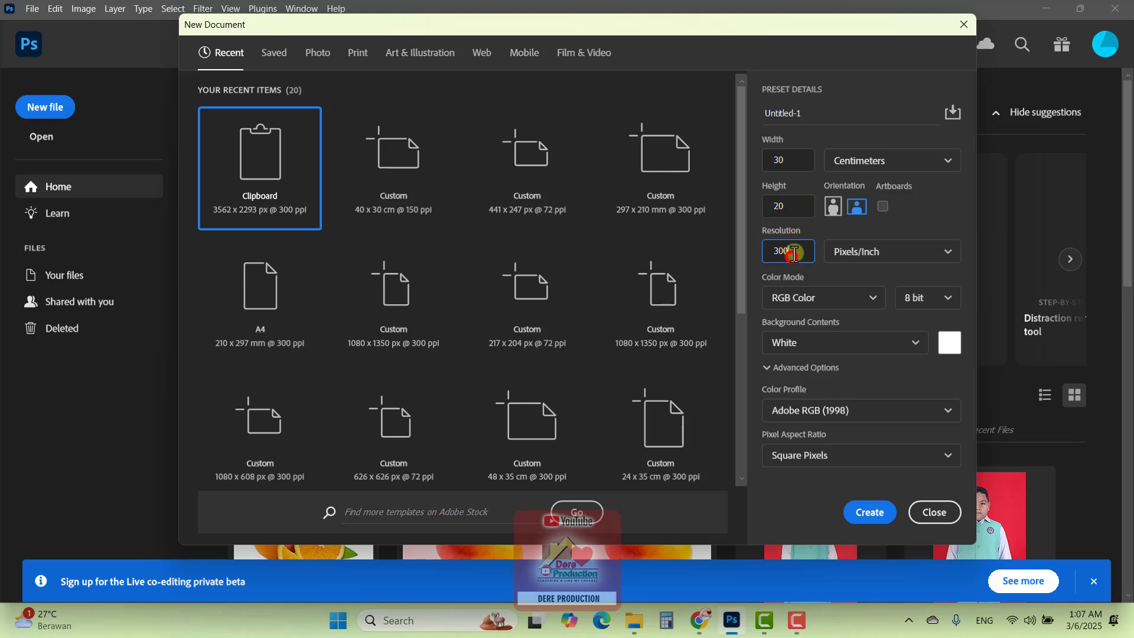
double_click(794, 253)
left_click_drag(798, 252, 756, 254)
left_click(868, 513)
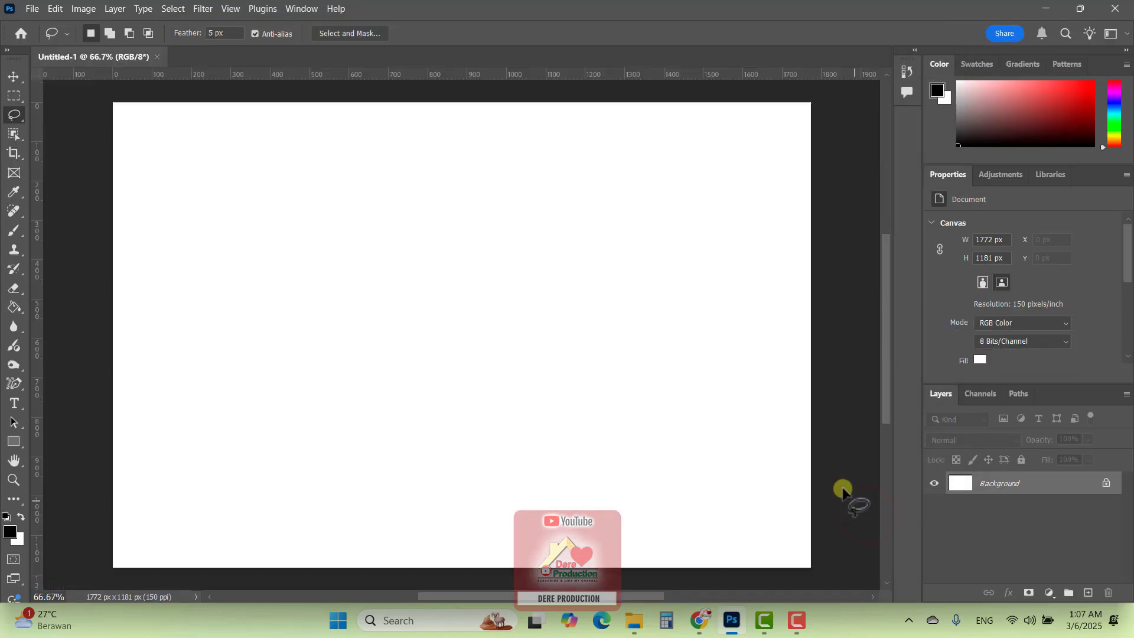
Activate the Move tool and unlock the Background layer
left_click(13, 77)
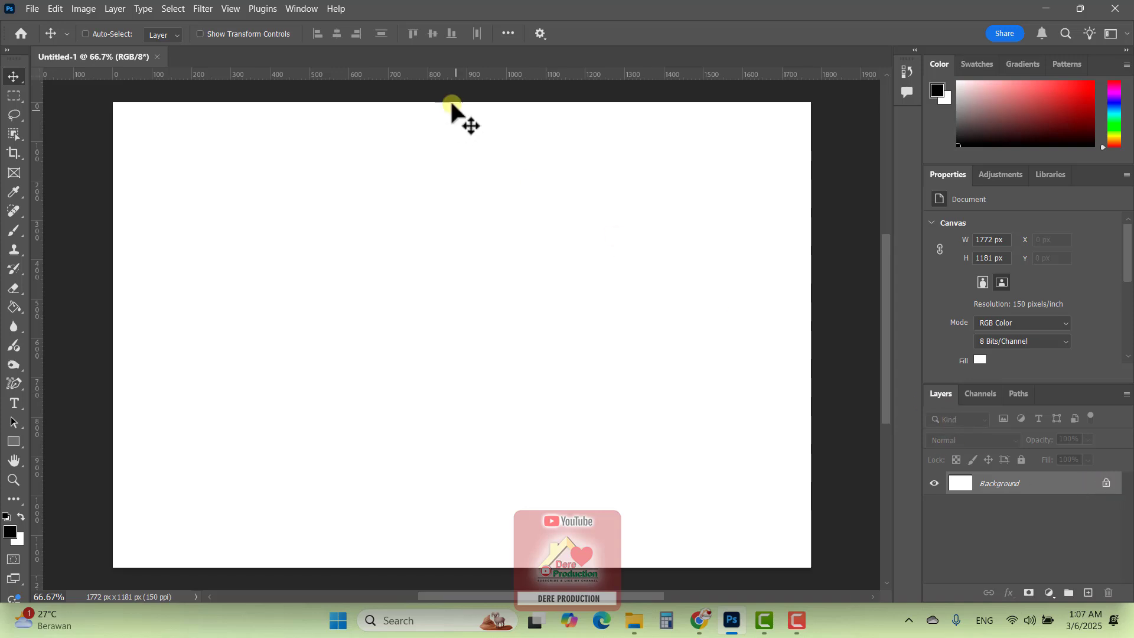
left_click(302, 8)
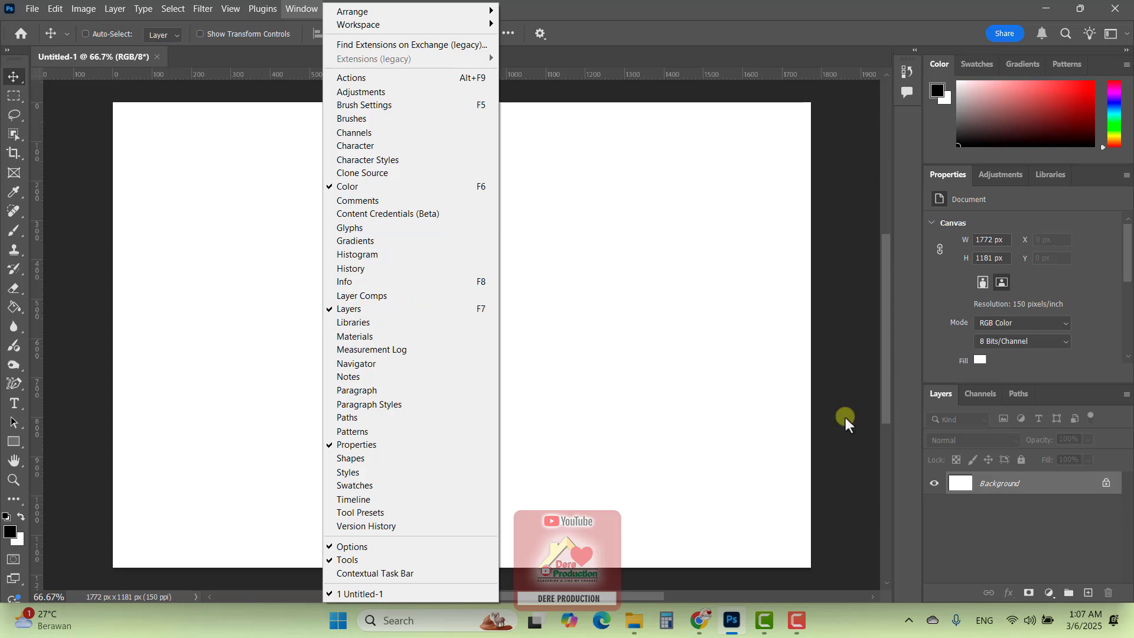
left_click(1104, 501)
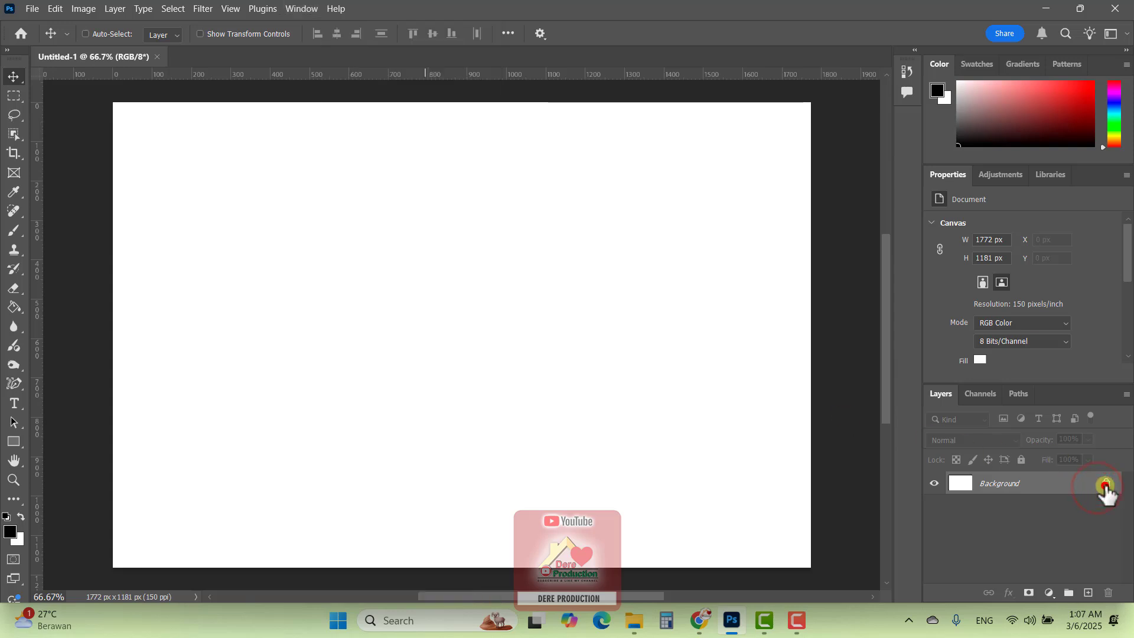
left_click(1106, 483)
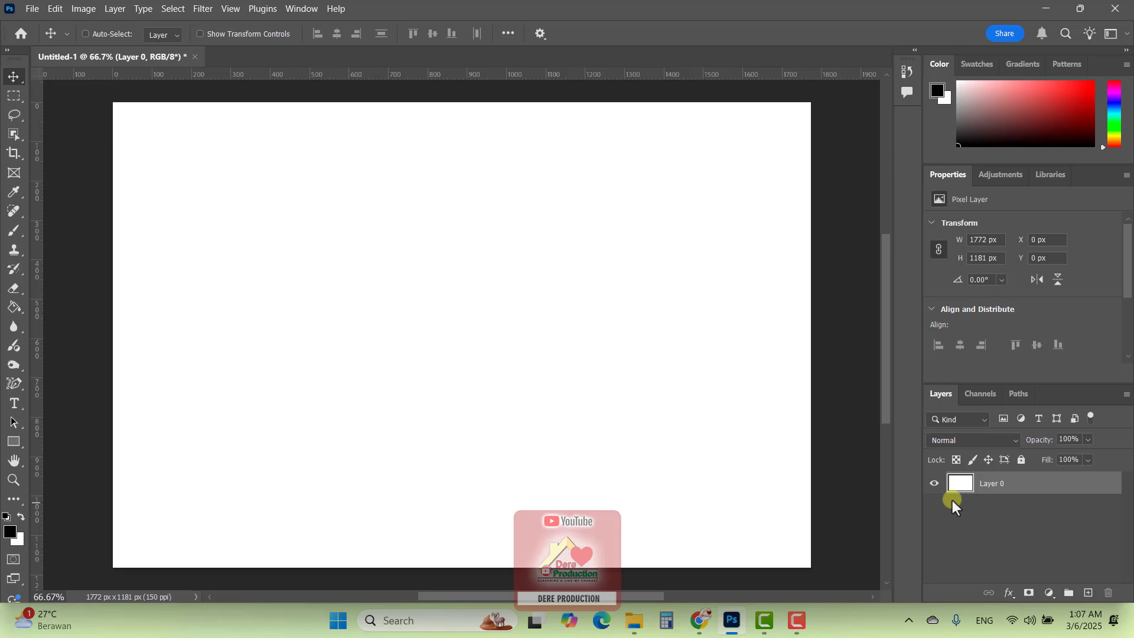
Enable a Gradient Overlay in the unlocked layer's style and open its settings
double_click(1048, 488)
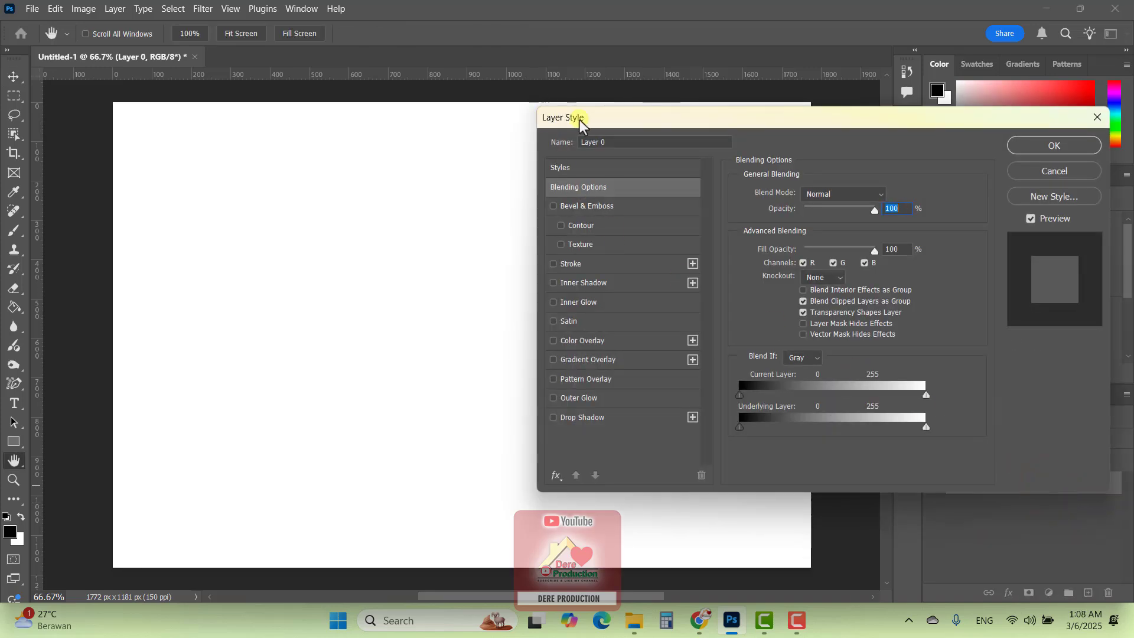
left_click(1048, 173)
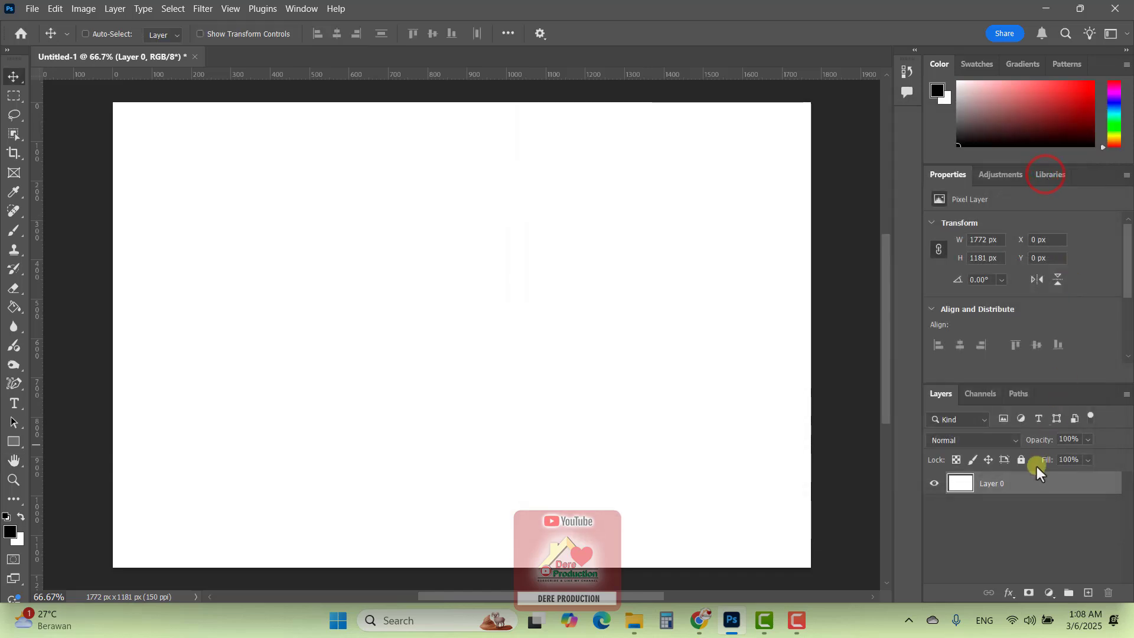
left_click(1008, 592)
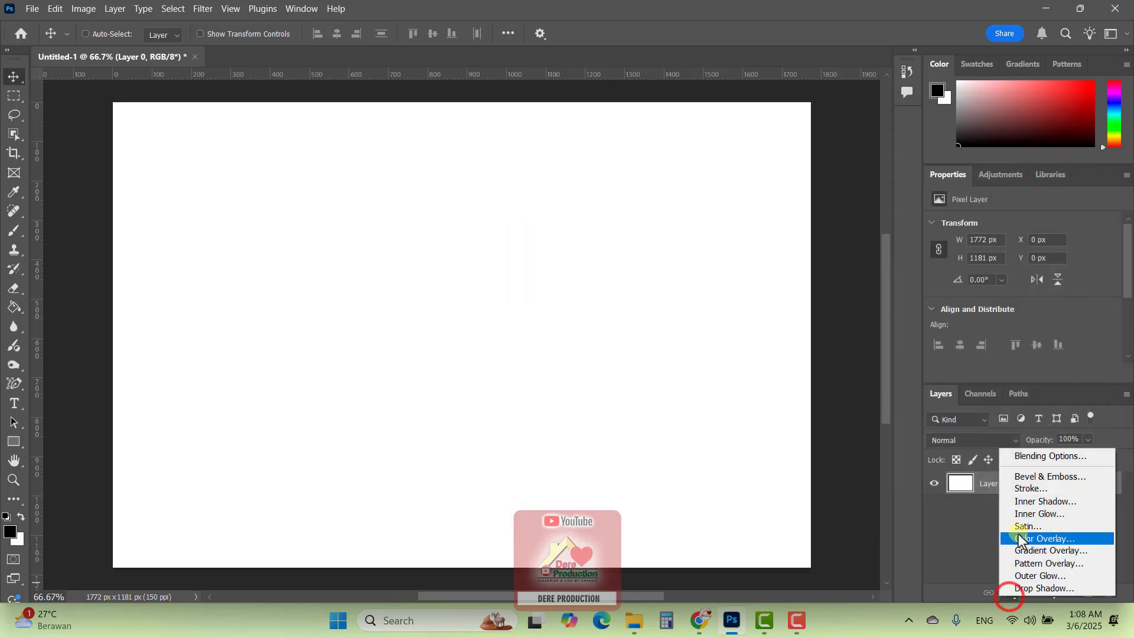
left_click(1029, 458)
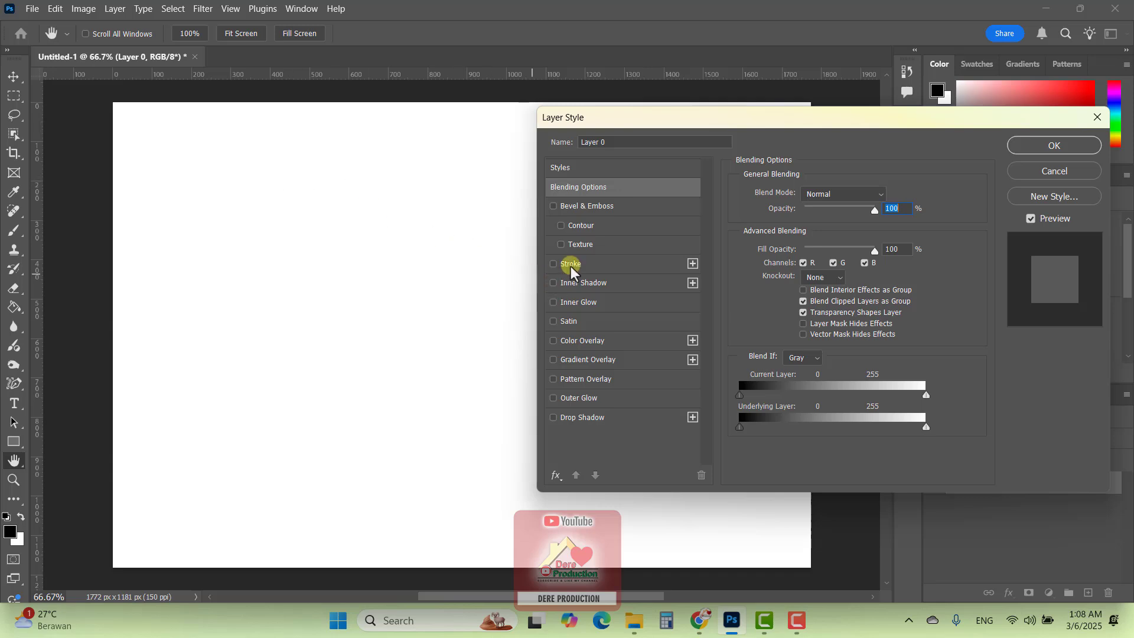
left_click(553, 360)
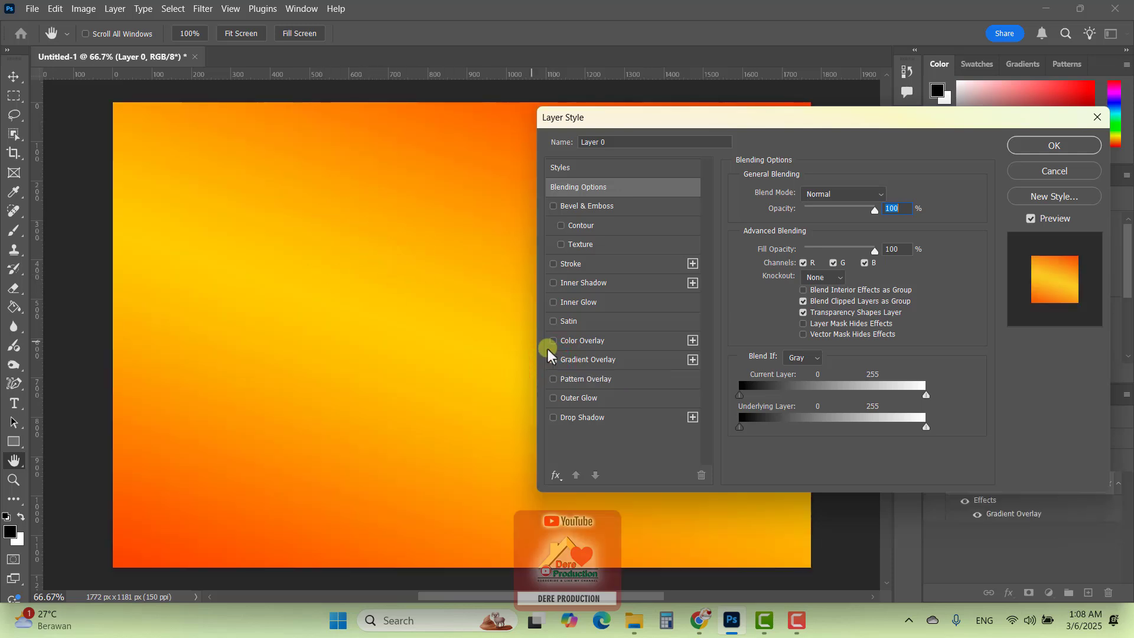
left_click(553, 359)
left_click(595, 360)
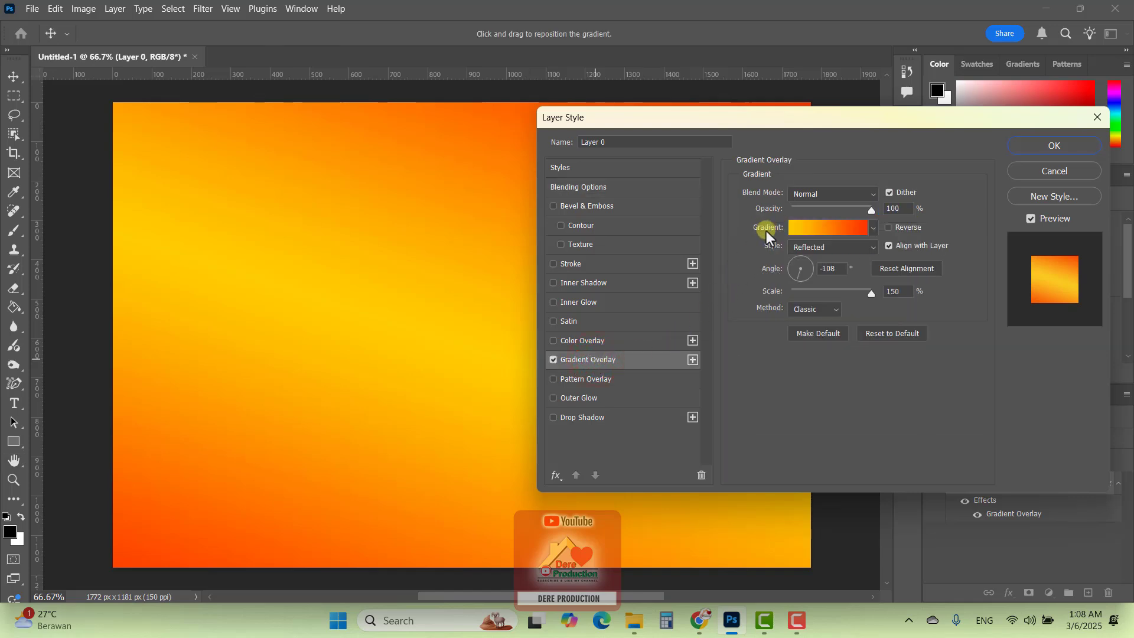
Try the Blue_14 preset from the Blues group as the overlay's gradient
left_click(847, 228)
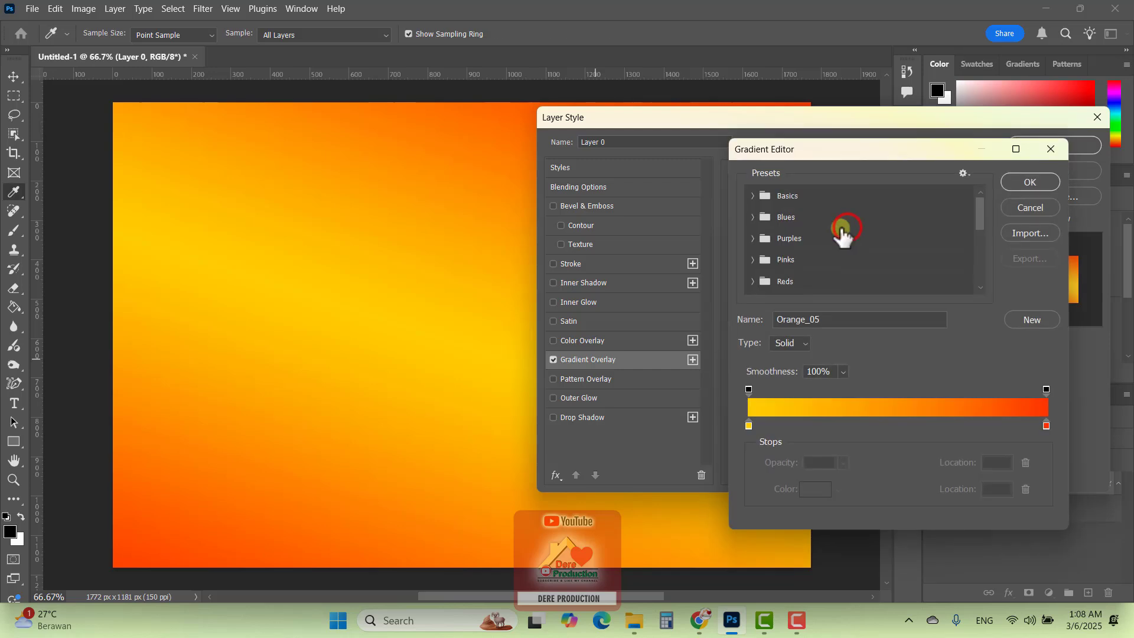
left_click(753, 217)
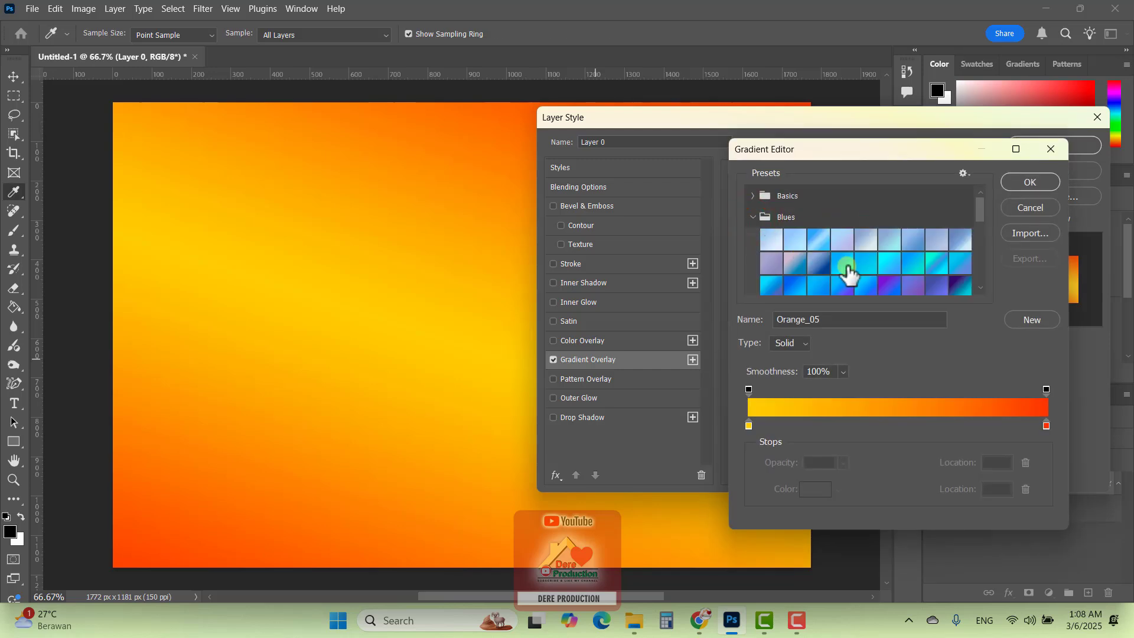
left_click(850, 272)
left_click(753, 217)
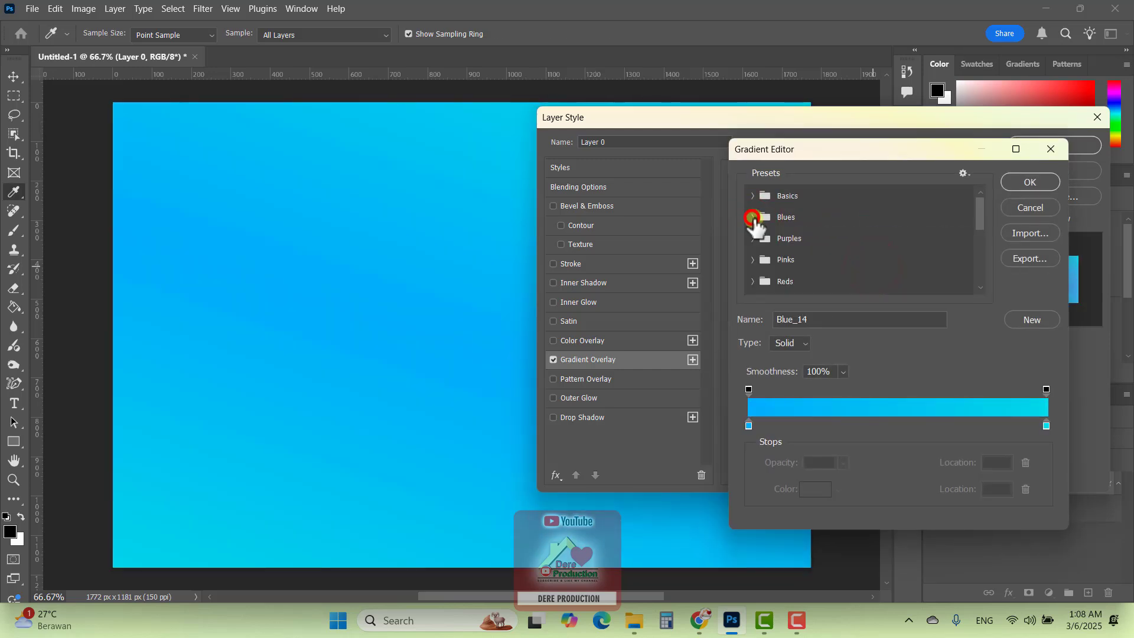
Set the overlay's gradient to Orange_05 from the Oranges group with a 58° angle, and apply the layer style
scroll(763, 263, "down", 1)
left_click(762, 260)
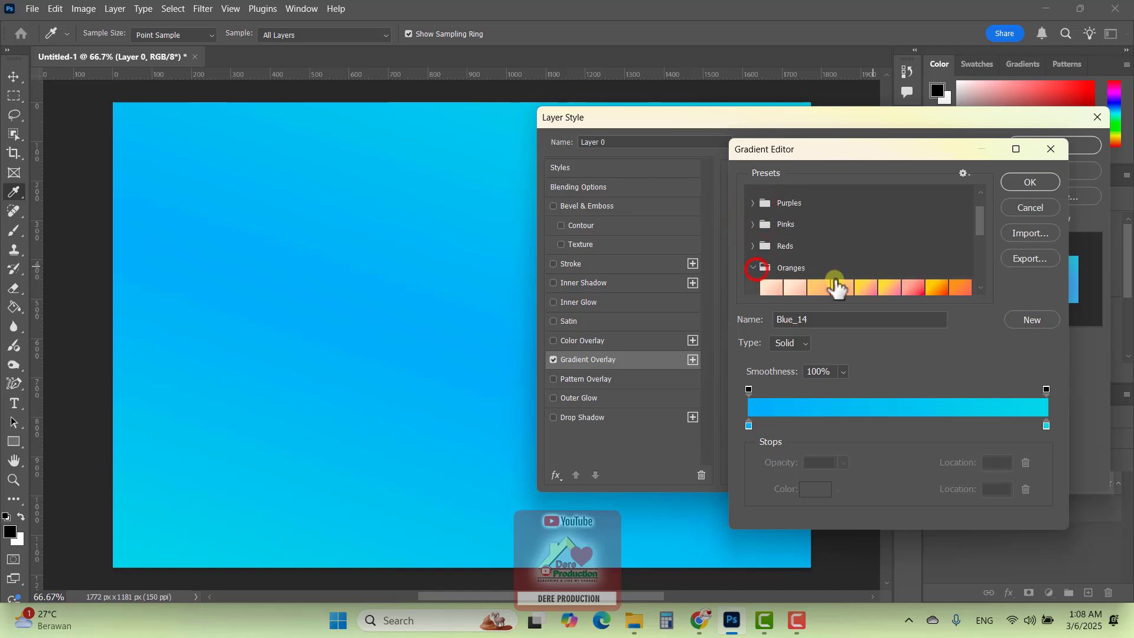
scroll(850, 277, "down", 1)
left_click(939, 259)
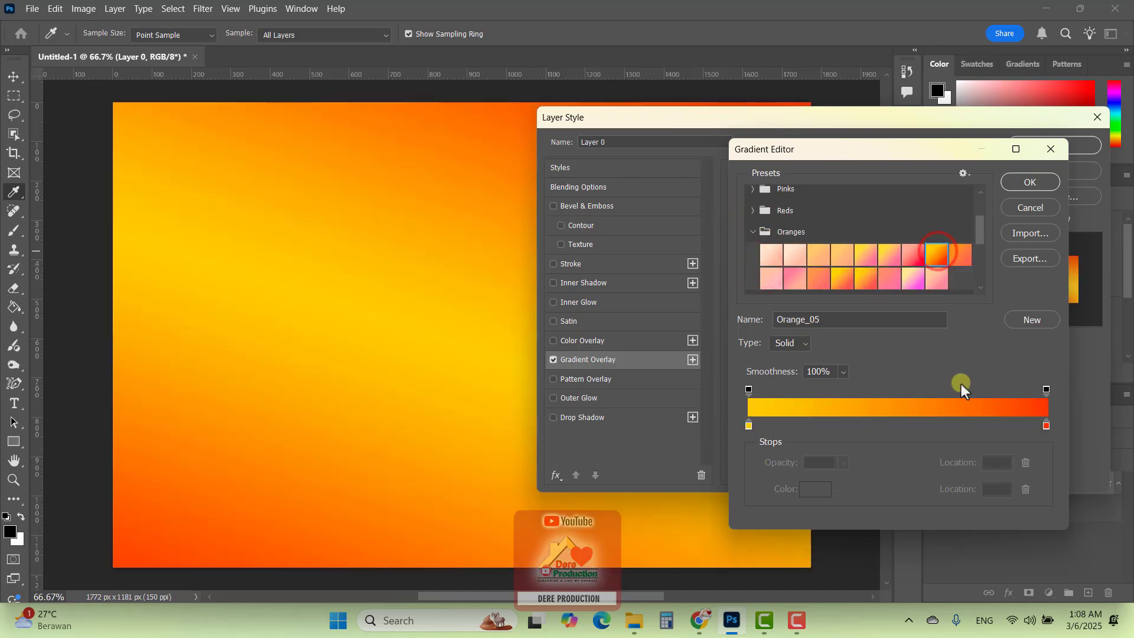
left_click(1026, 182)
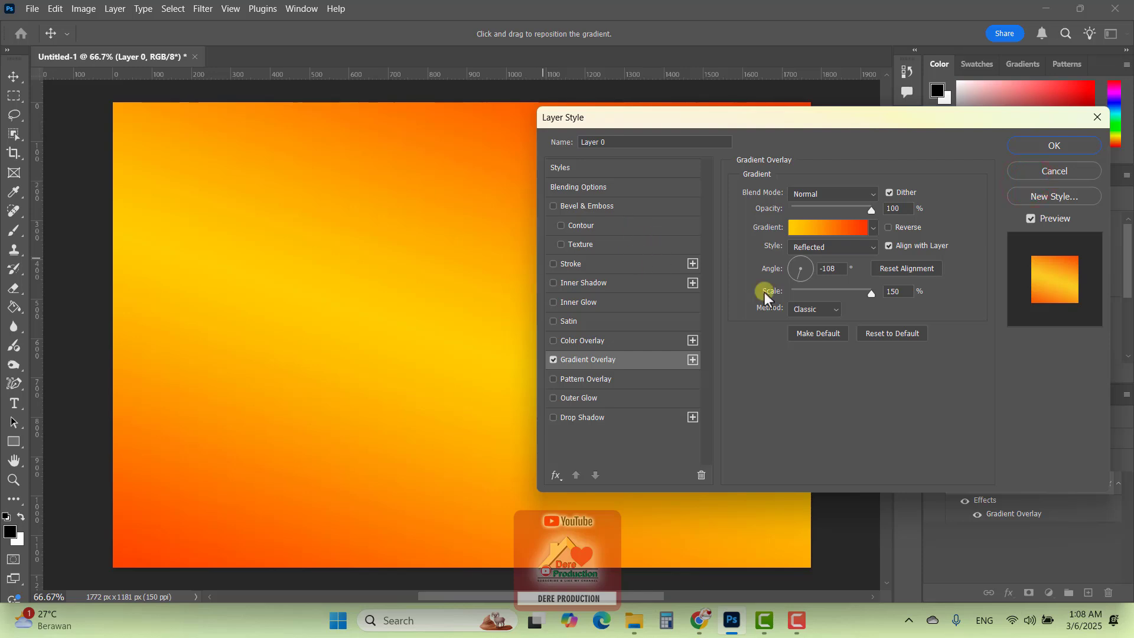
mouse_move(801, 276)
left_mouse_down()
mouse_move(803, 256)
mouse_move(794, 281)
left_mouse_up()
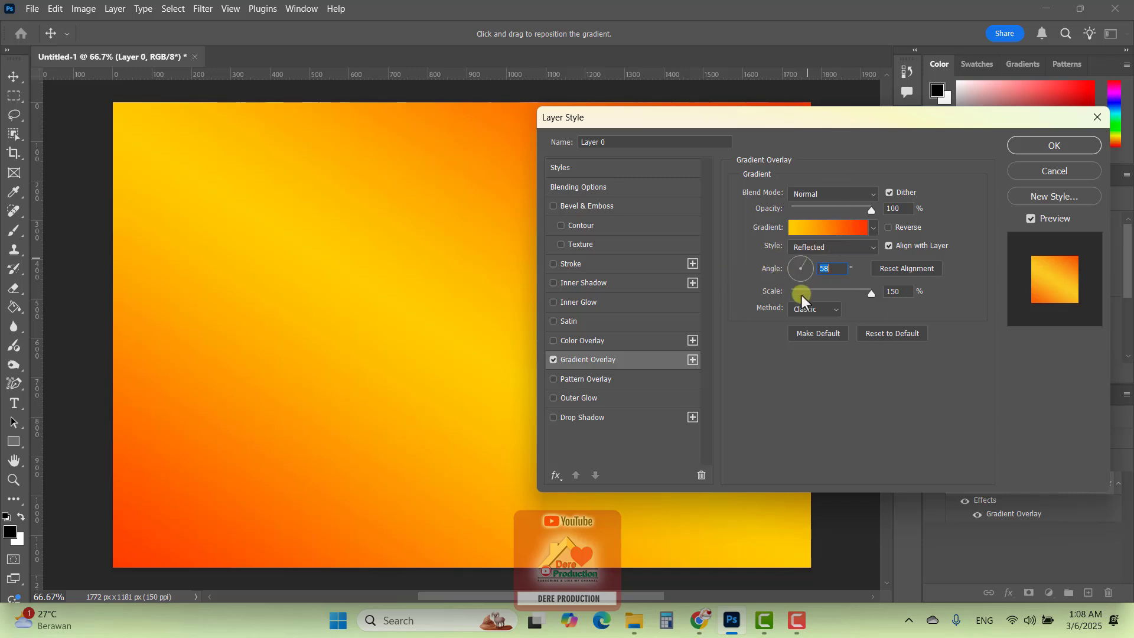
left_click(1054, 146)
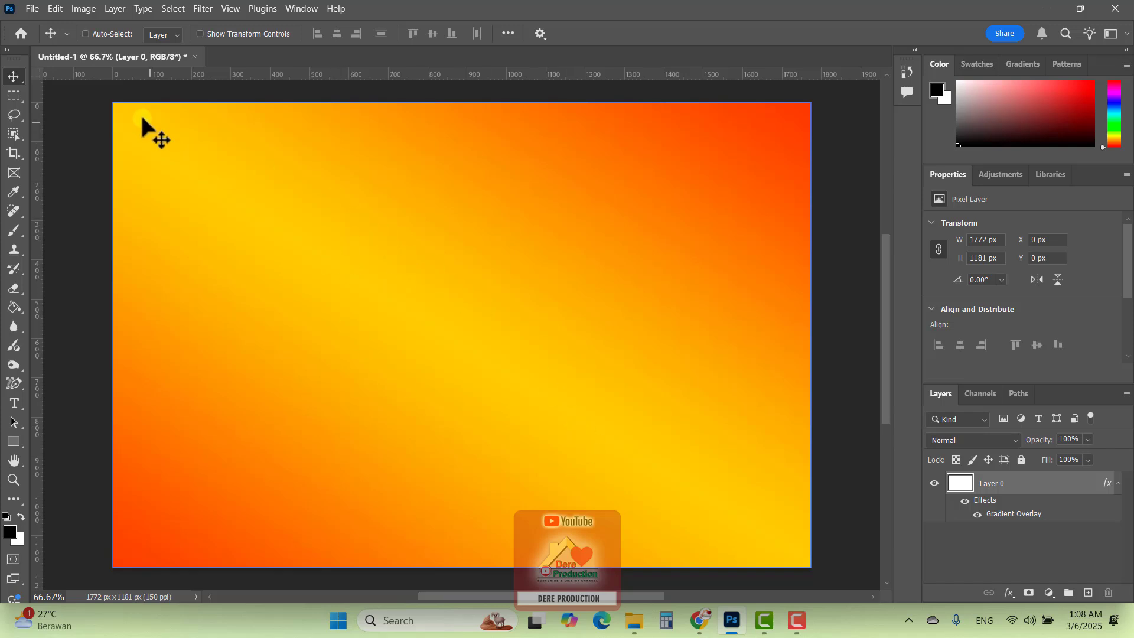
Place orange-juicy-ripe-circle-citrus.jpg from Downloads as an embedded image
left_click(32, 9)
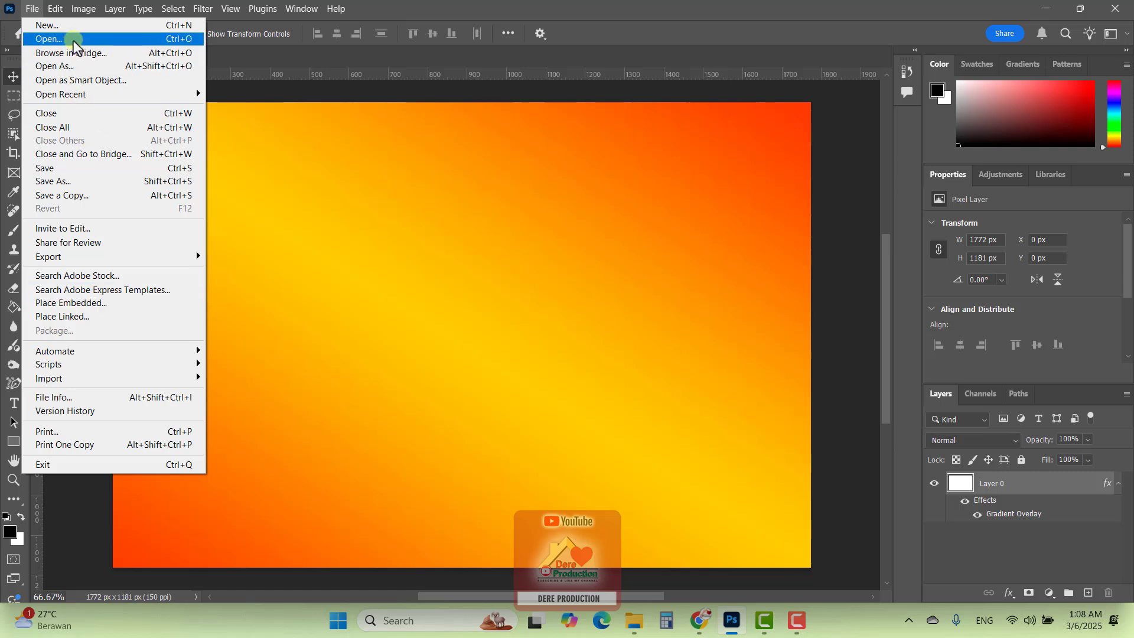
left_click(108, 305)
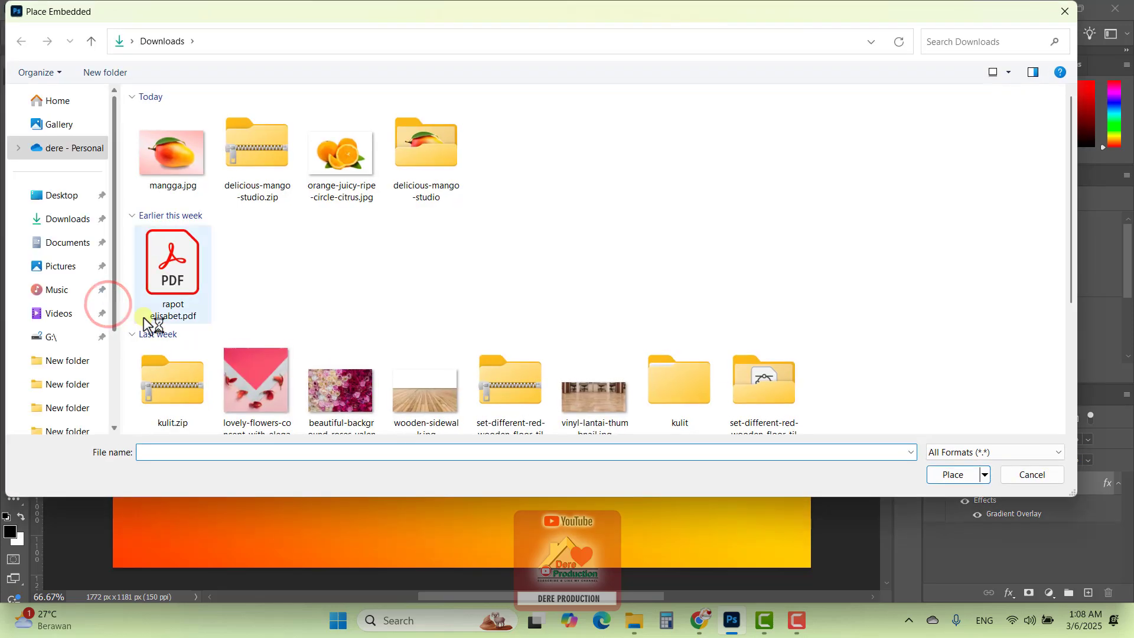
left_click(335, 148)
left_click(349, 155)
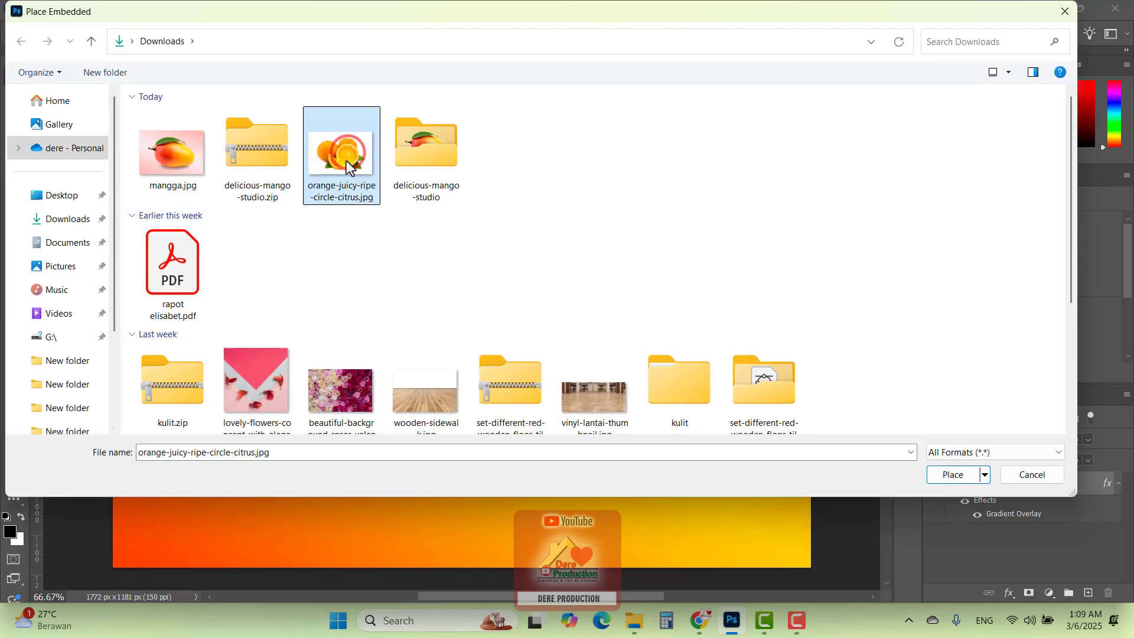
left_click(346, 161)
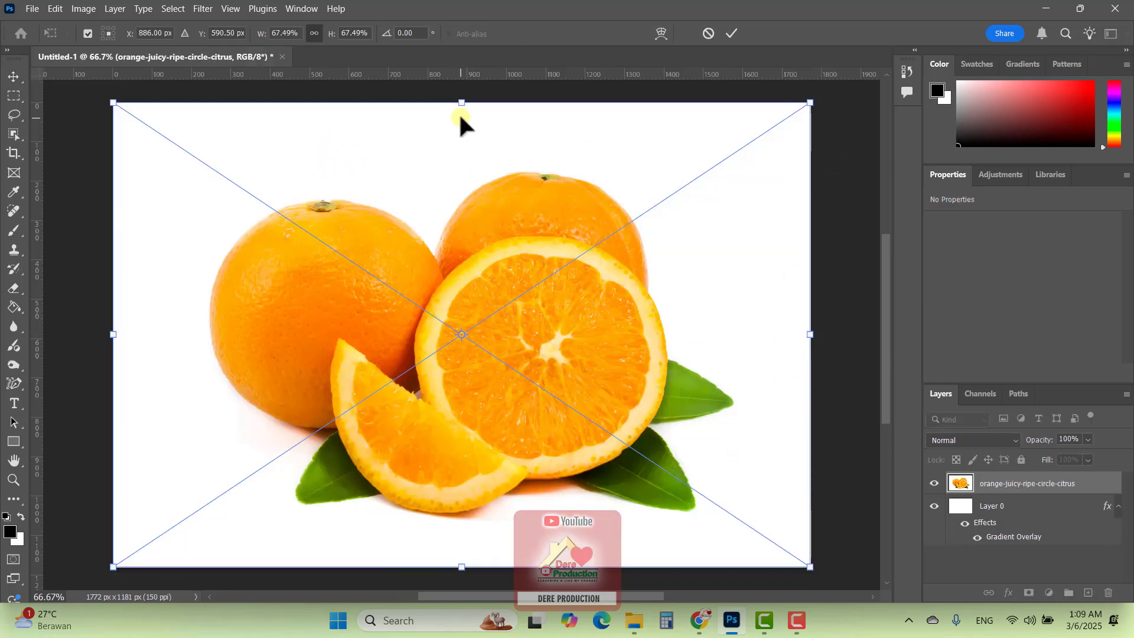
Scale the placed orange image to about 43.6%, move it near the canvas centre, and commit the placement
left_click_drag(810, 565, 566, 397)
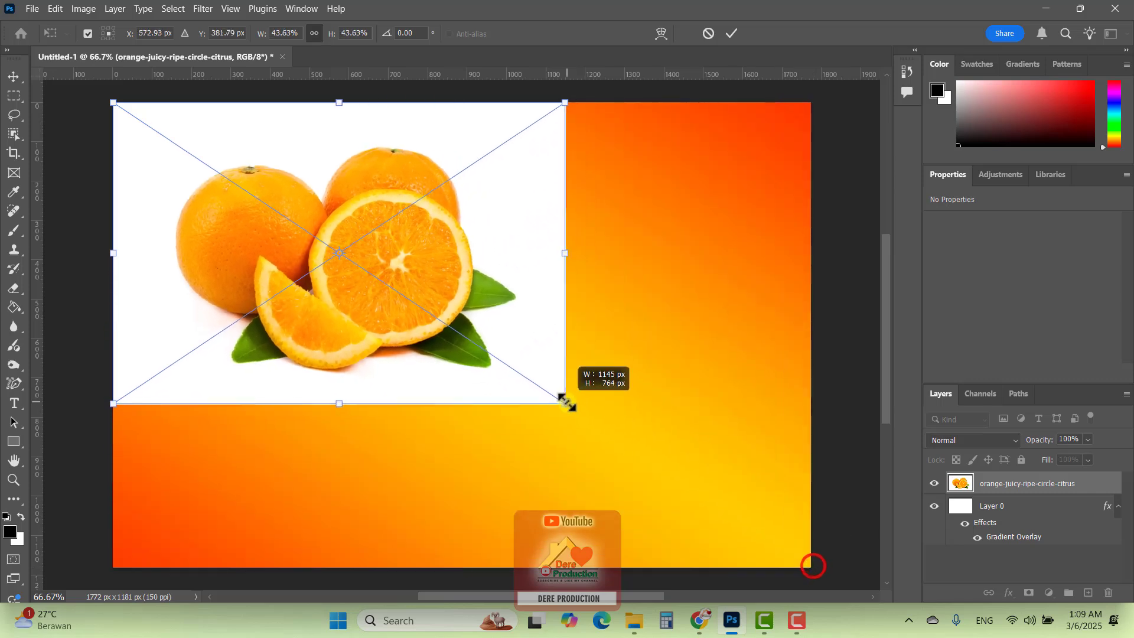
left_click_drag(511, 337, 622, 391)
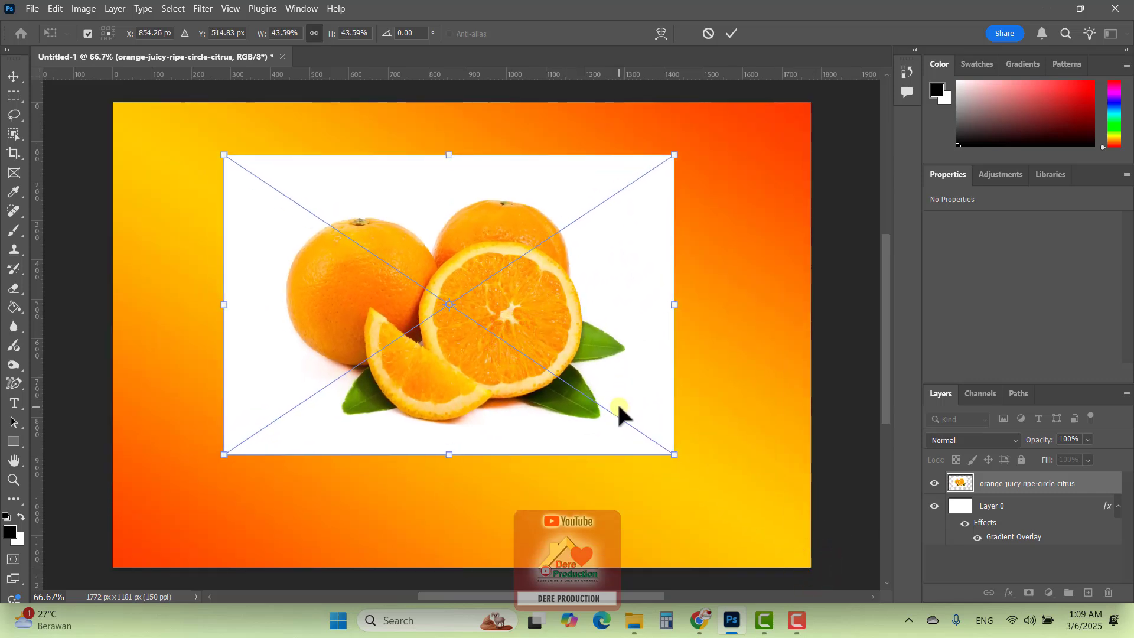
key("Return")
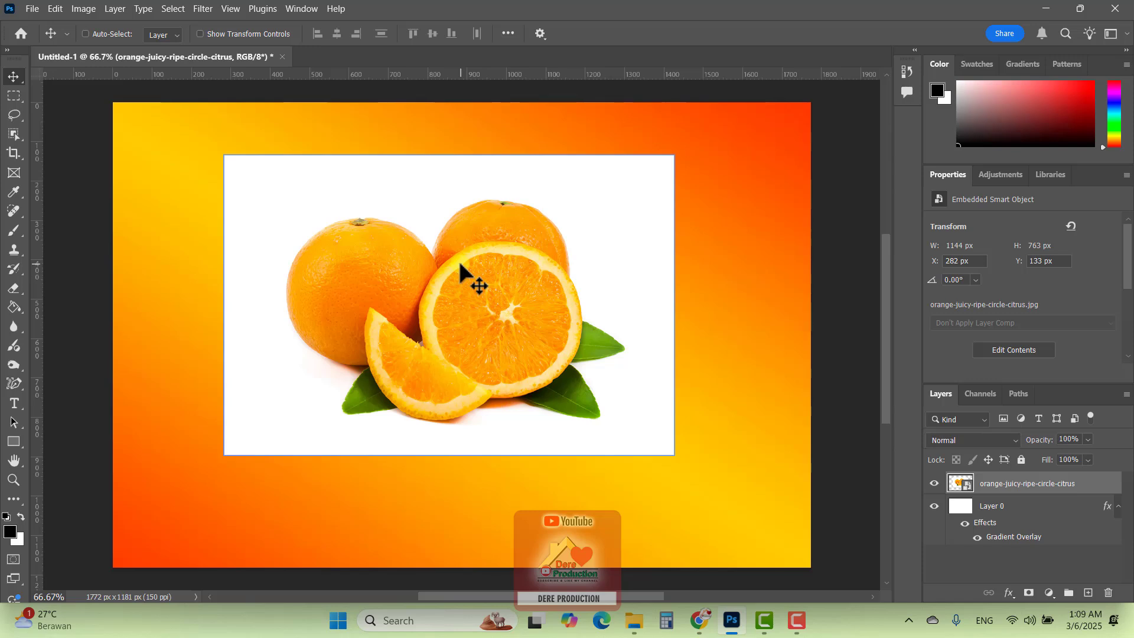
Scale the placed orange image up to about 50.5% and shift it horizontally to about X 189 px
key("ctrl")
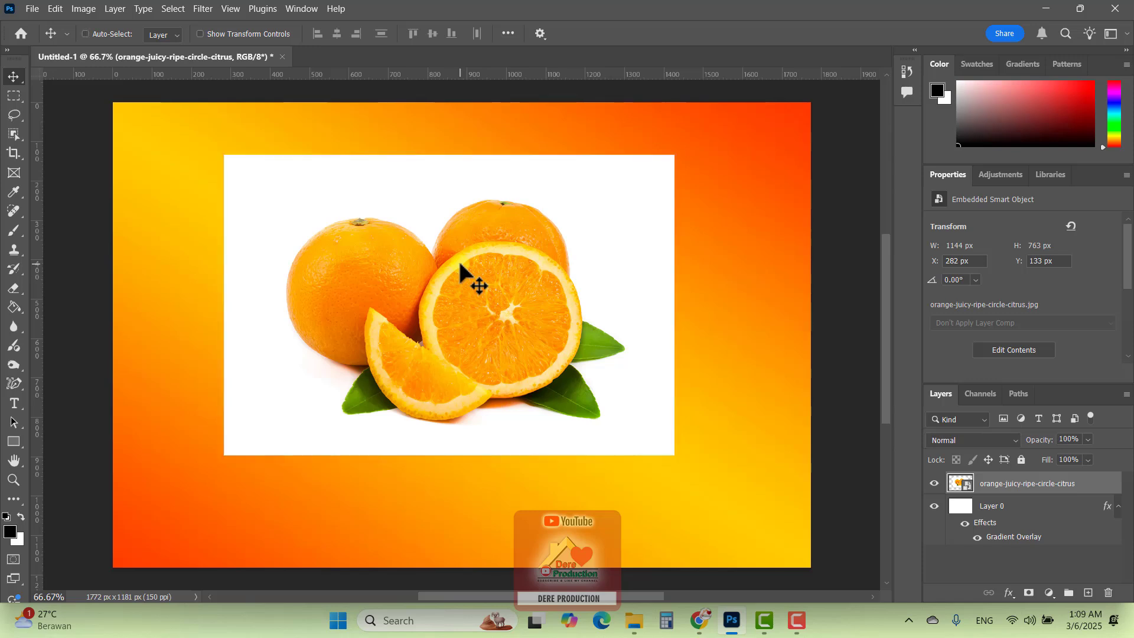
key("ctrl+t")
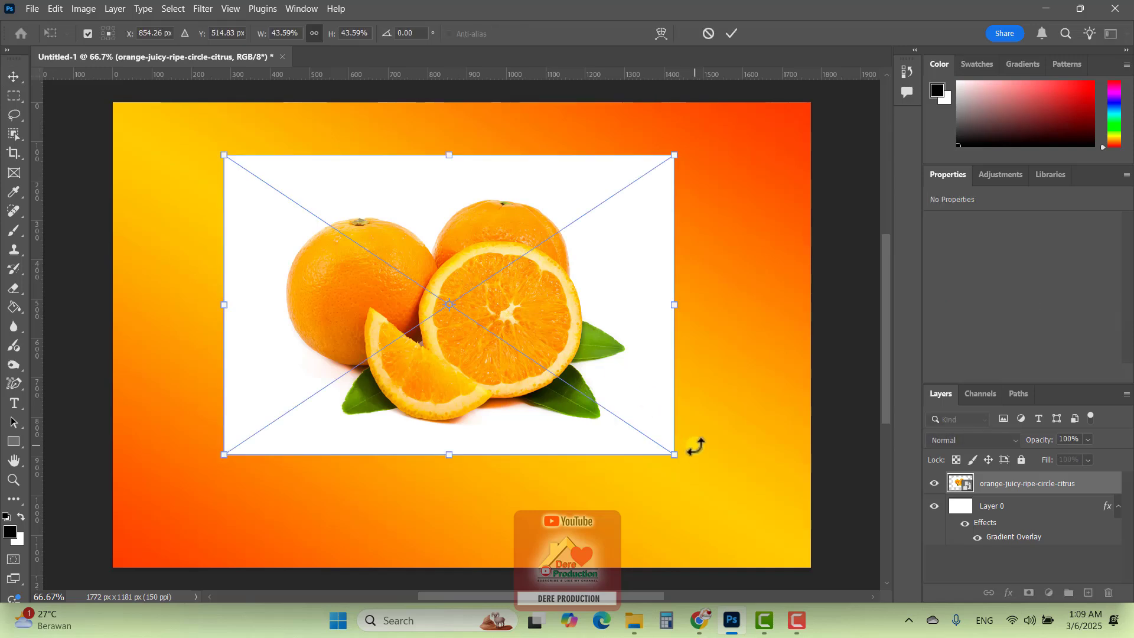
left_click_drag(678, 456, 753, 500)
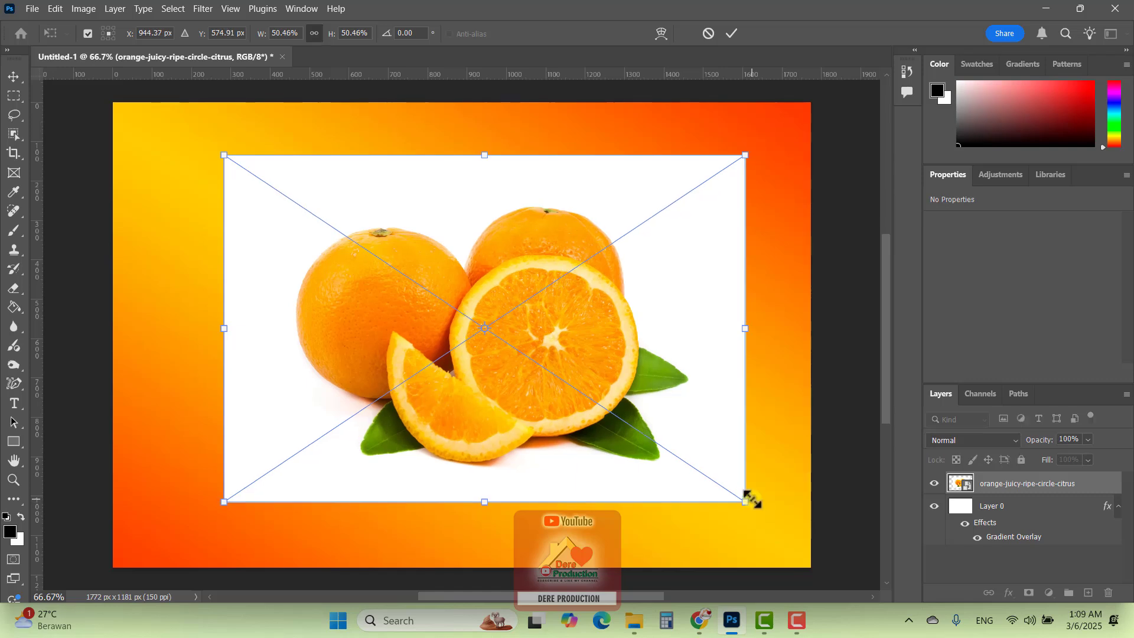
key("Return")
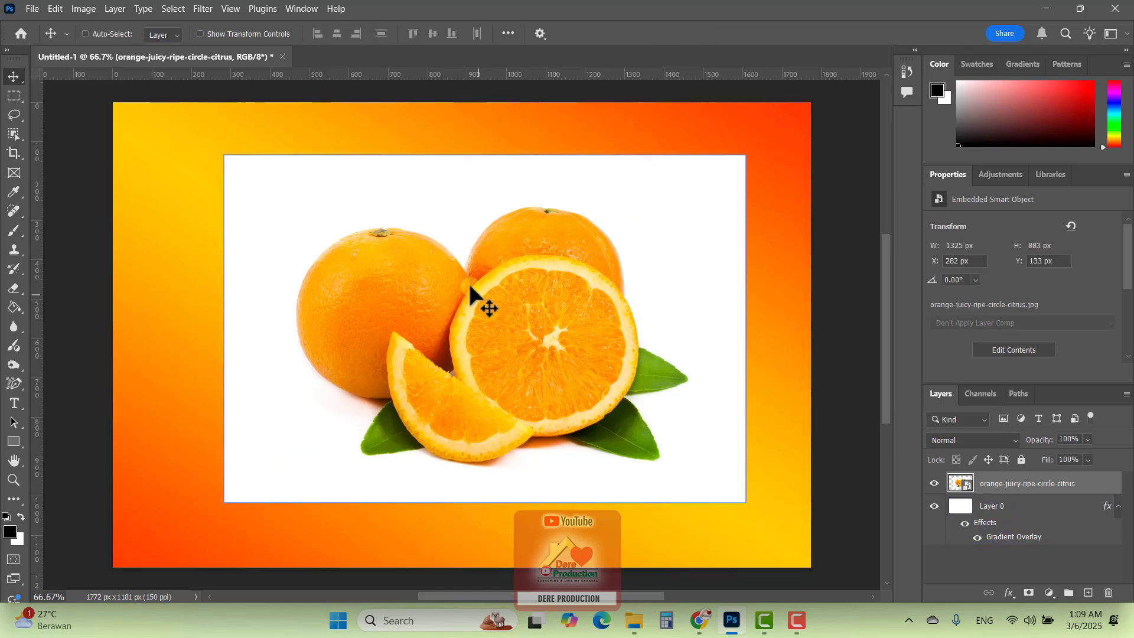
left_click_drag(327, 209, 289, 211)
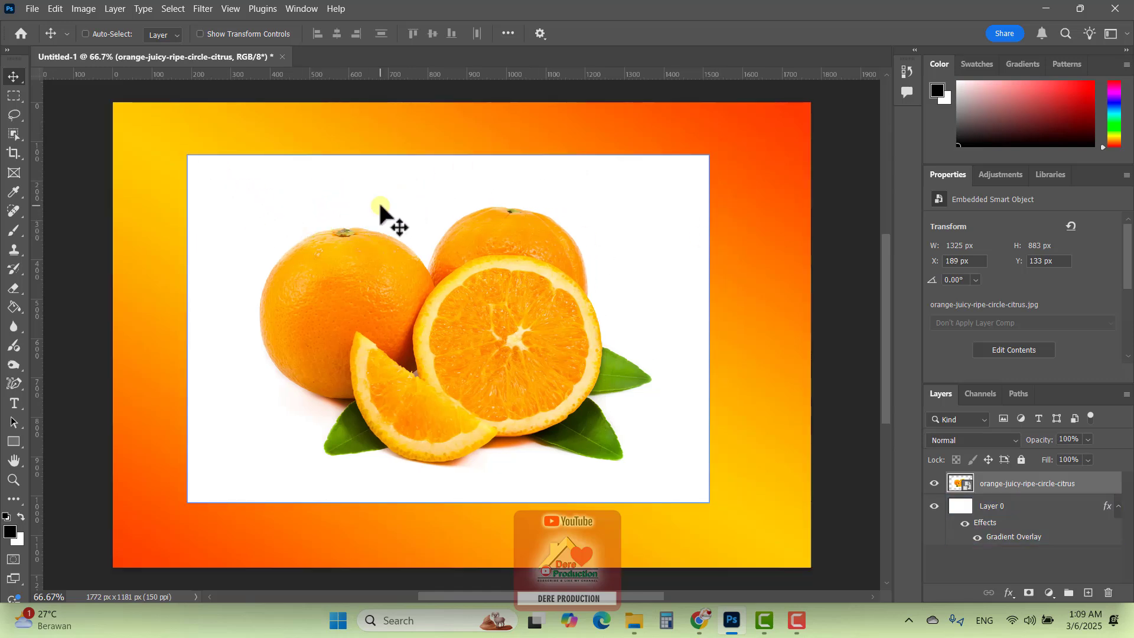
left_click(375, 232)
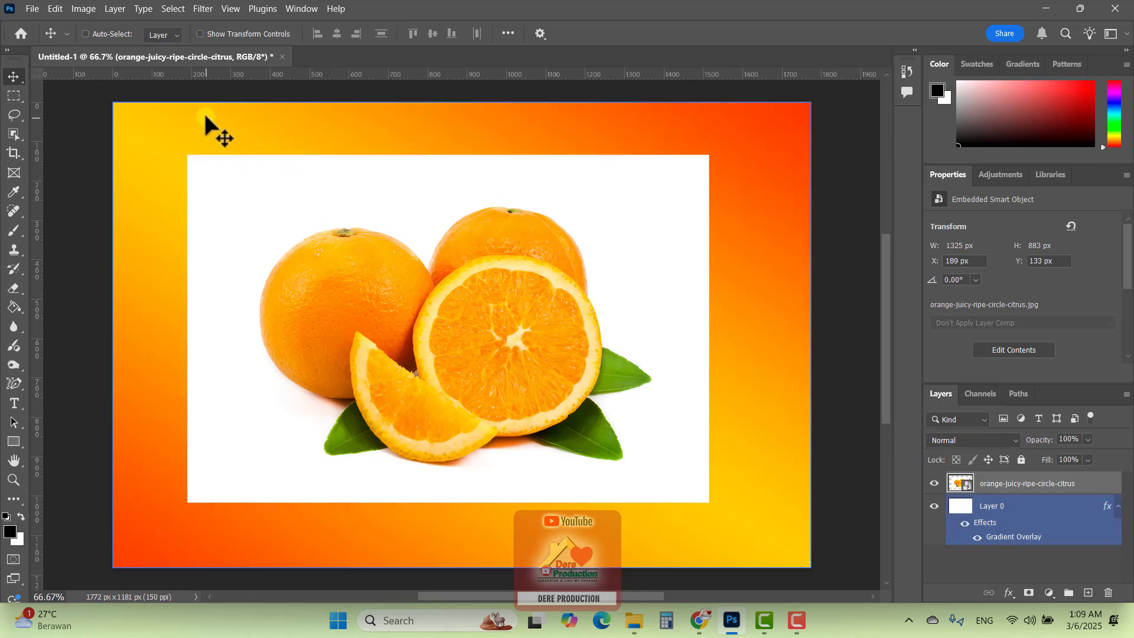
Move the orange image with the transform controls shown, then hide them and move it to about X 239 px, Y 149 px
left_click(200, 34)
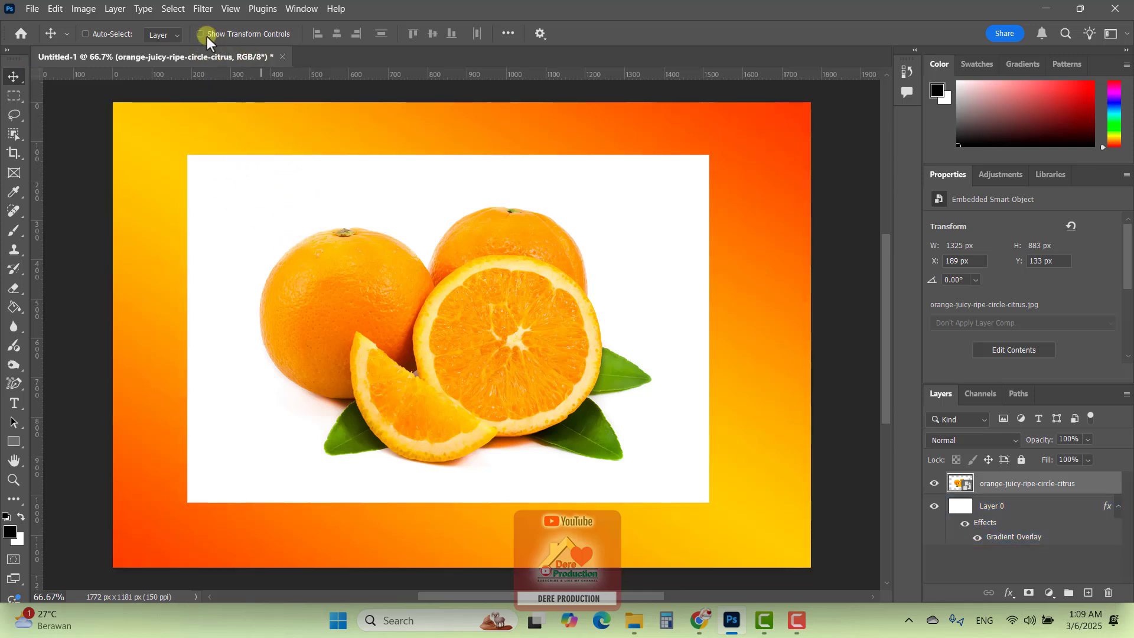
left_click_drag(339, 223, 352, 223)
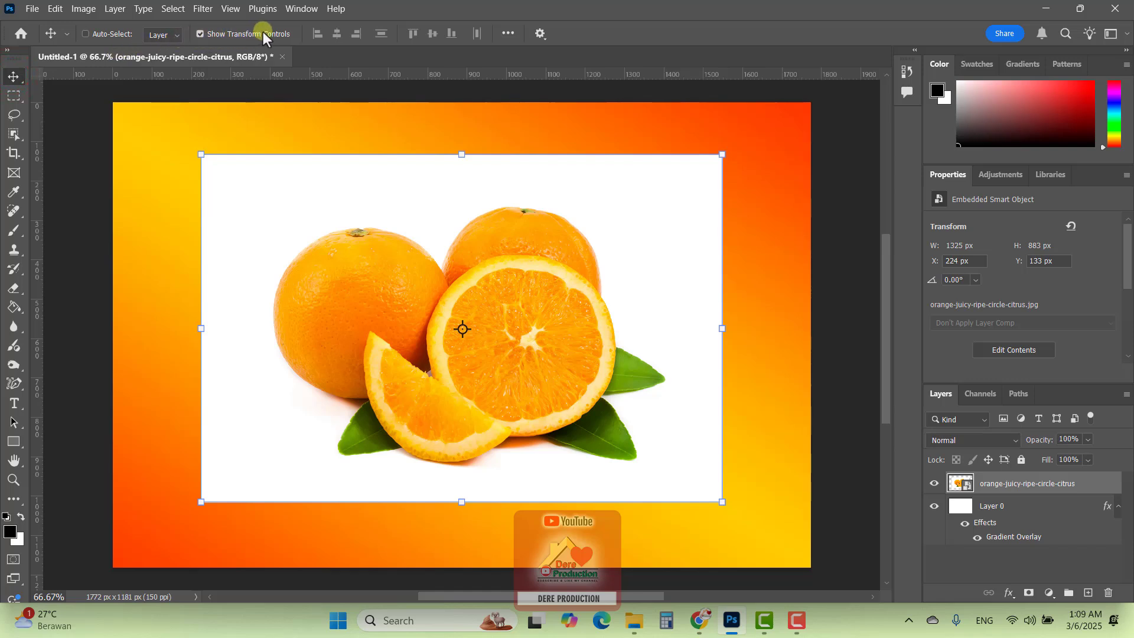
left_click(201, 35)
mouse_move(389, 268)
left_mouse_down()
mouse_move(380, 260)
mouse_move(393, 273)
left_mouse_up()
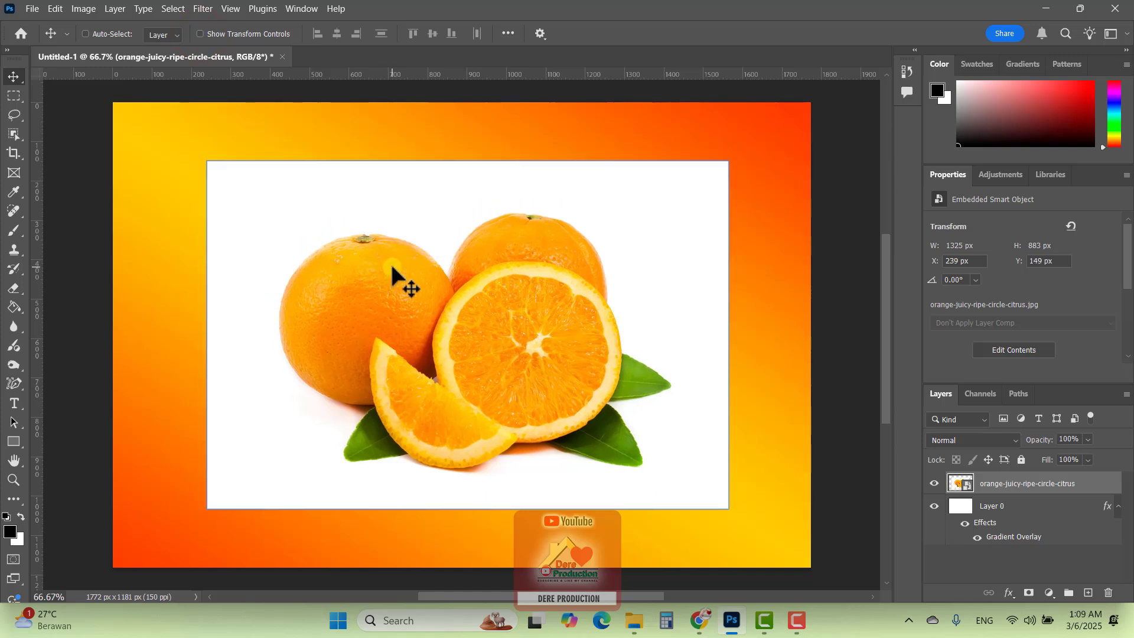
Free-transform the orange image down to about 48.55% and commit the scaling
key("ctrl")
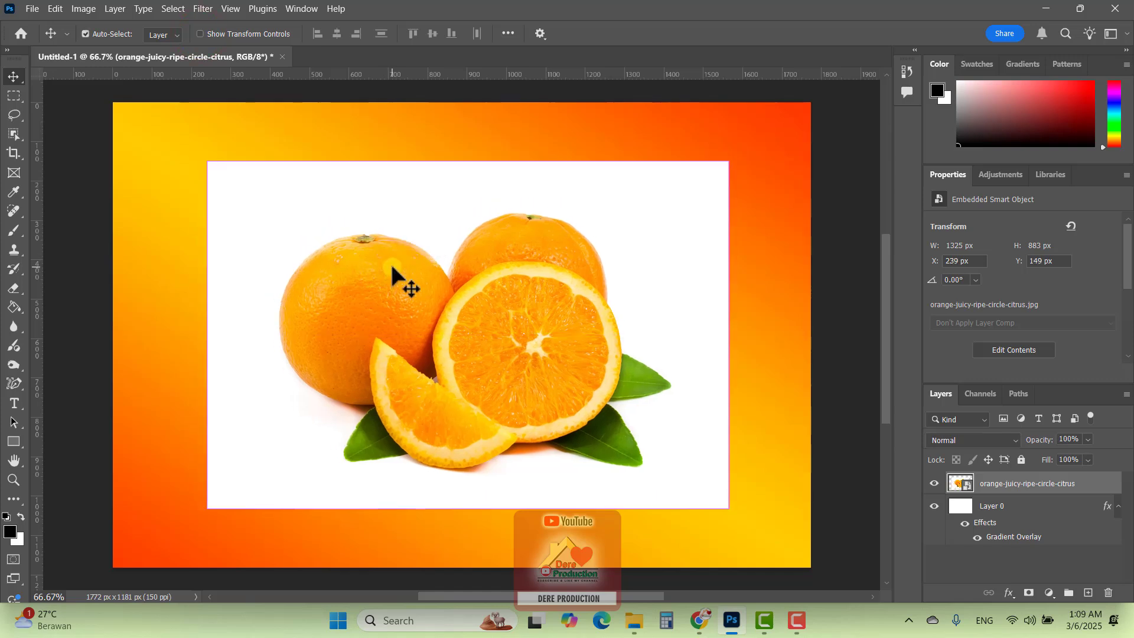
key("ctrl+t")
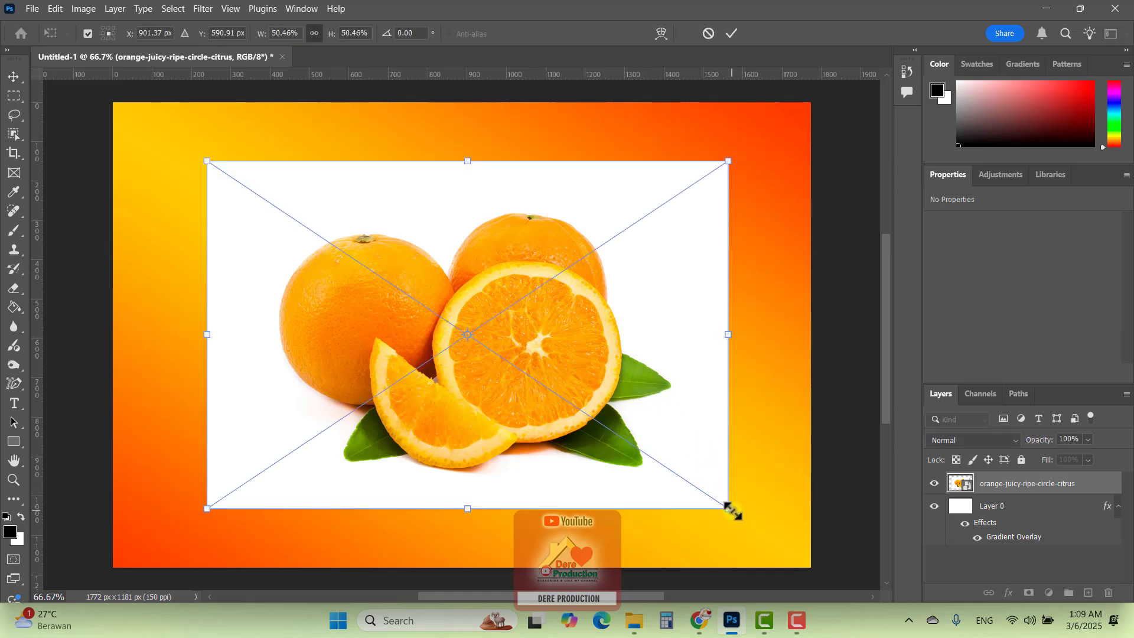
left_click_drag(729, 508, 708, 495)
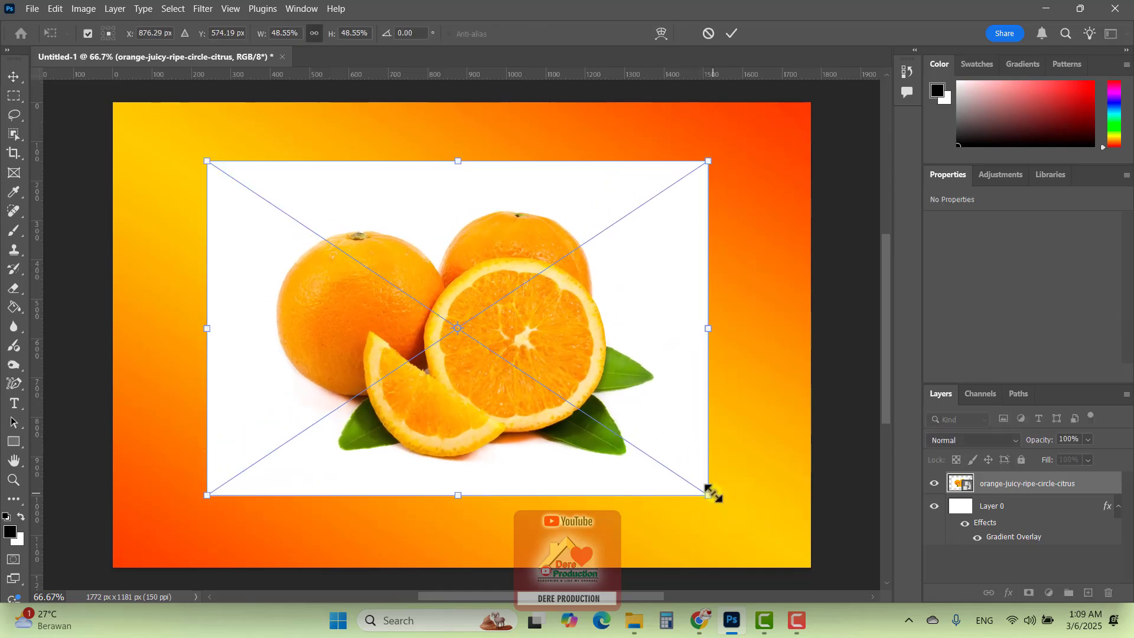
key("Return")
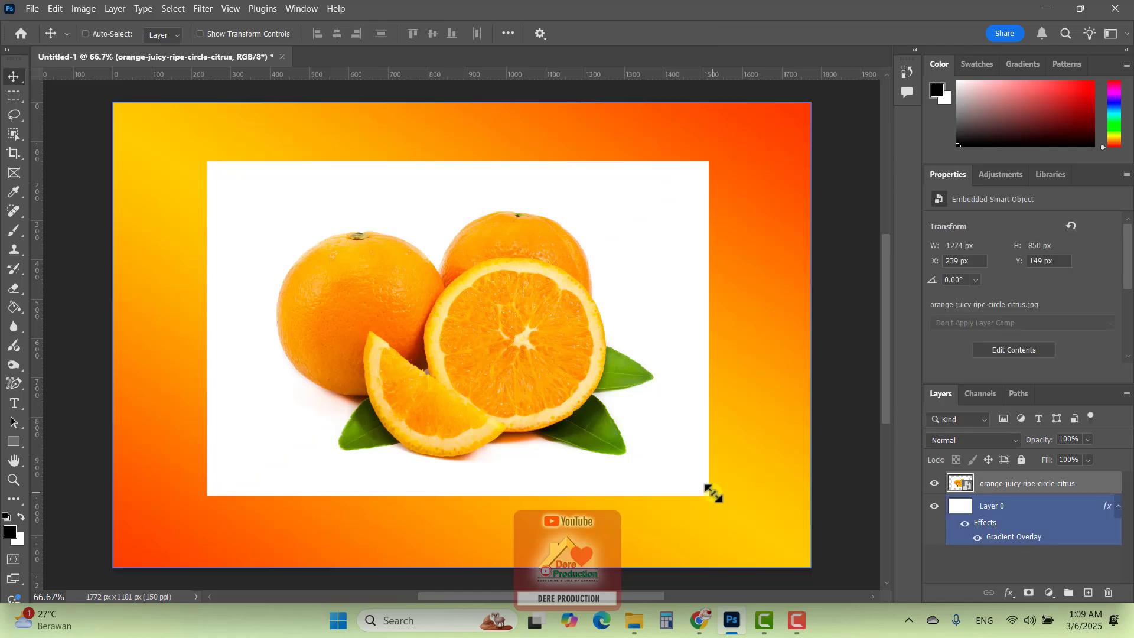
Show the transform controls, move the orange image to about X 230 px, Y 166 px, and hide the controls again
left_click(204, 33)
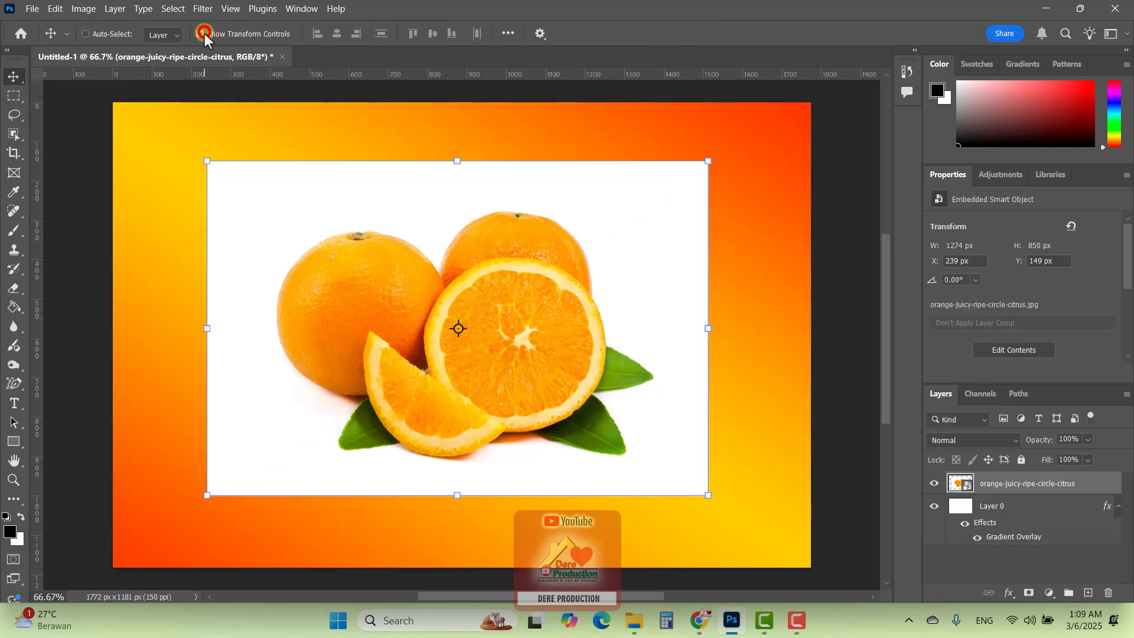
left_click_drag(527, 282, 490, 289)
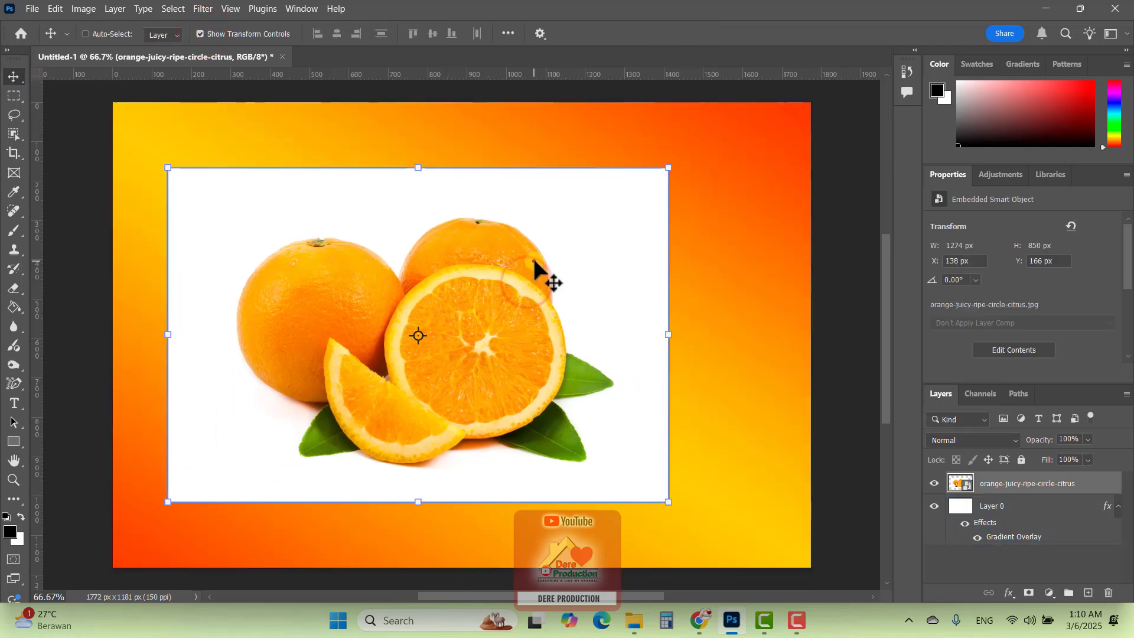
left_click_drag(532, 258, 568, 261)
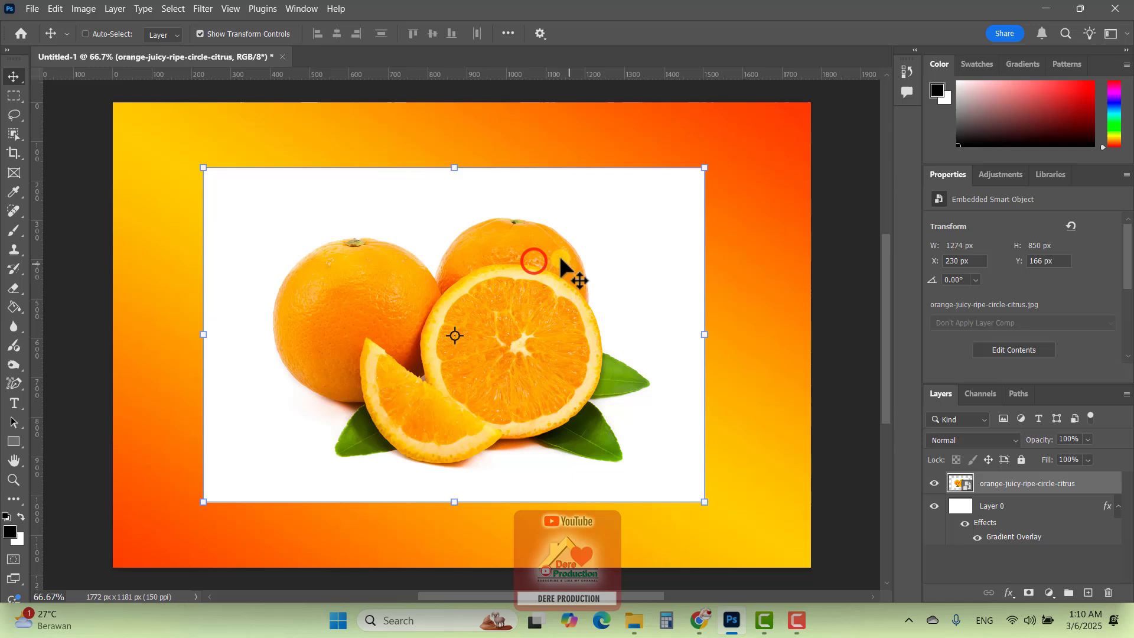
left_click(201, 34)
Turn on Auto-Select for layers and select the gradient background layer directly on the canvas
left_click(85, 34)
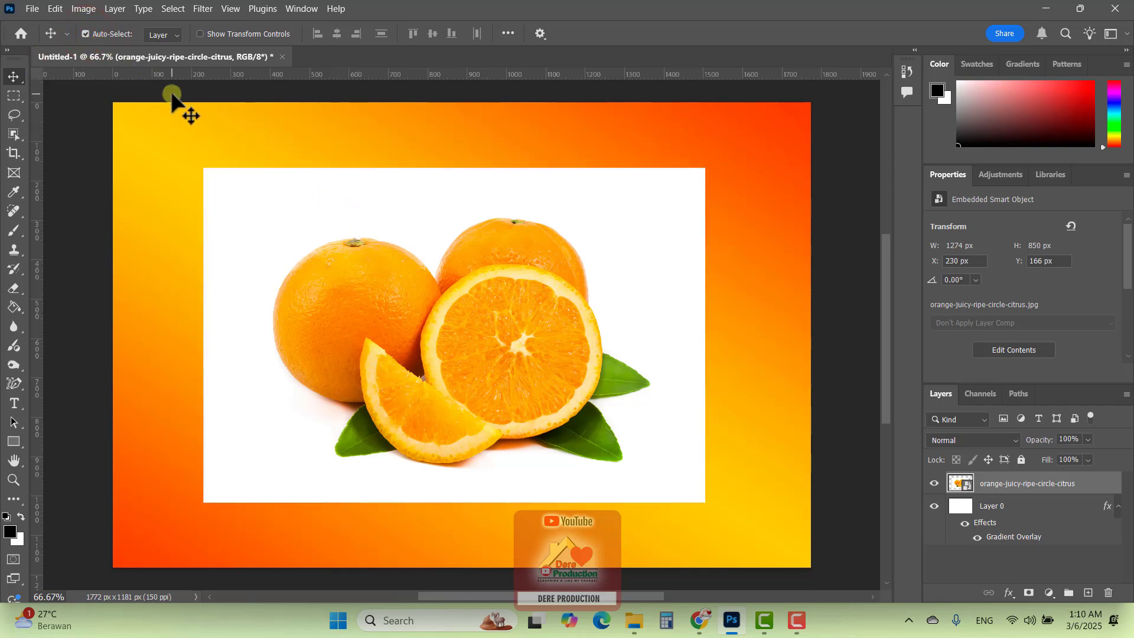
left_click(183, 115)
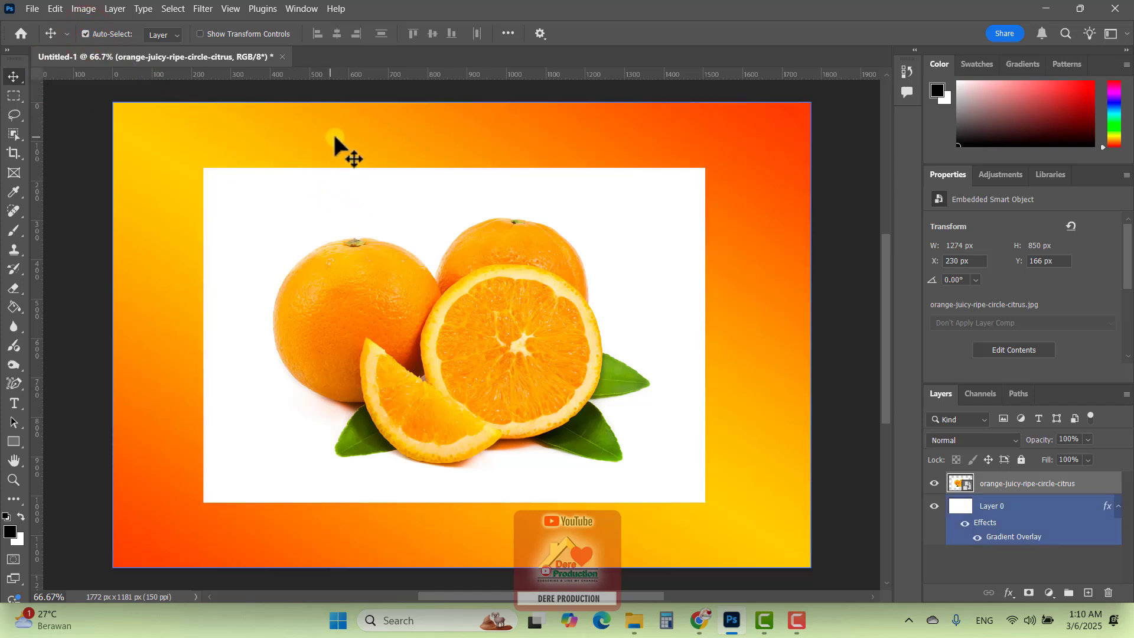
left_click(573, 119)
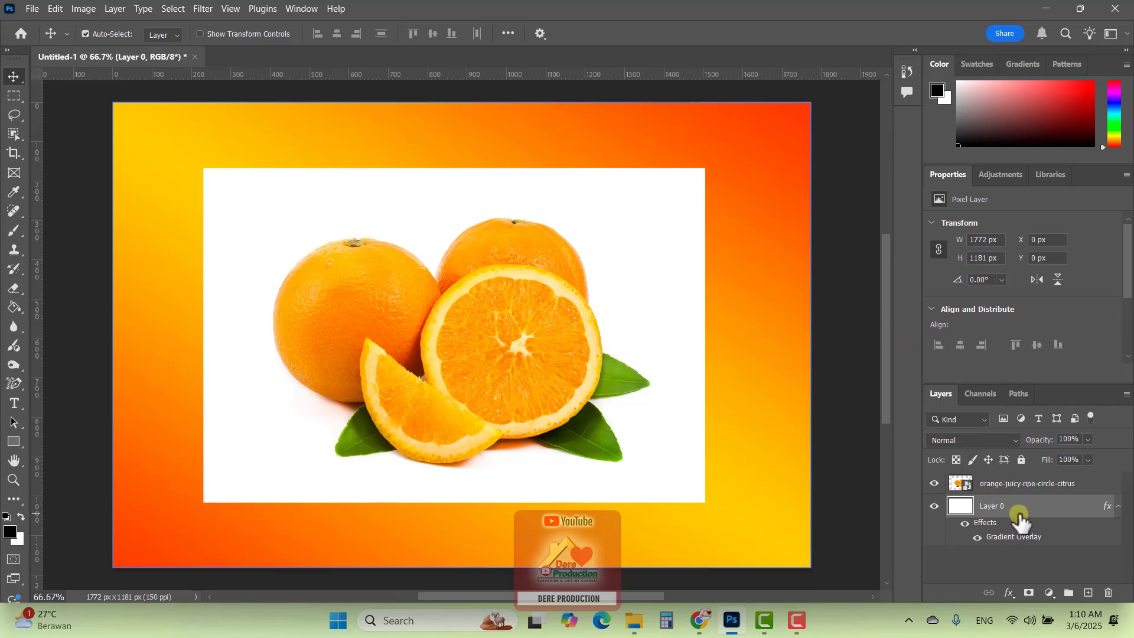
Toggle the visibility of Layer 0 off and on to identify the gradient background
left_click(933, 507)
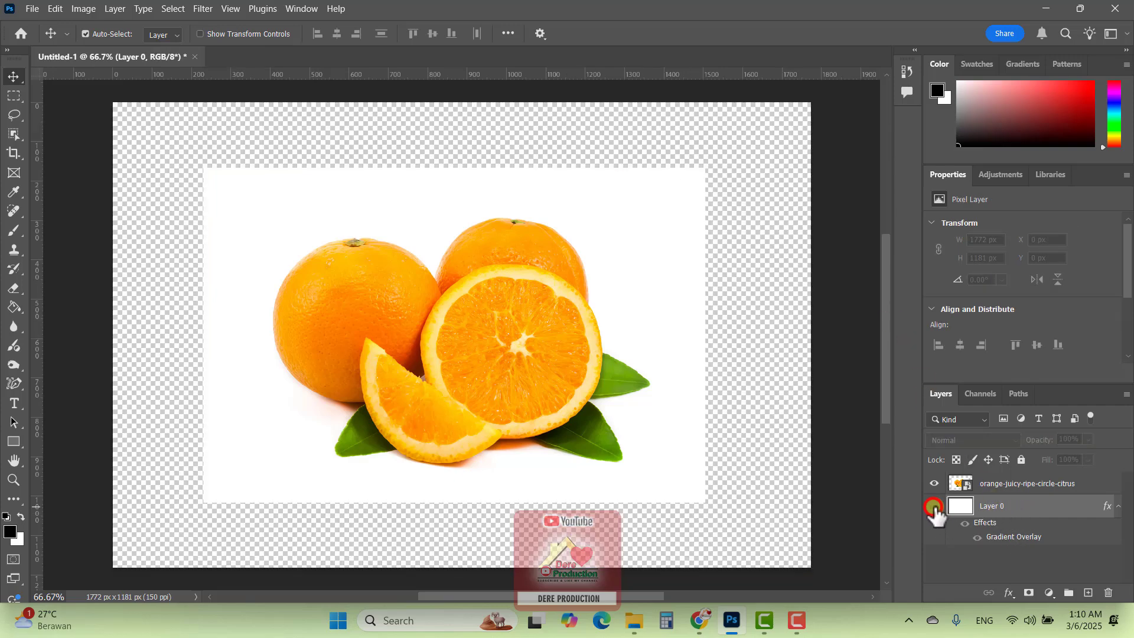
left_click(933, 507)
left_click(933, 507)
left_click(933, 506)
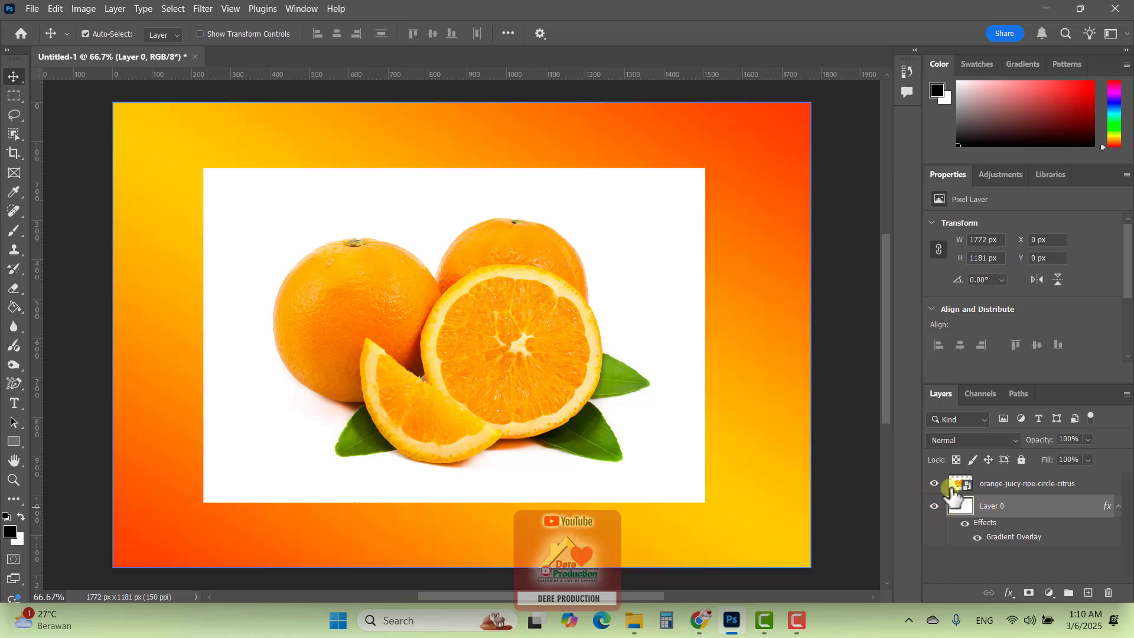
Select the orange image layer from the canvas and turn Auto-Select off
left_click(598, 335)
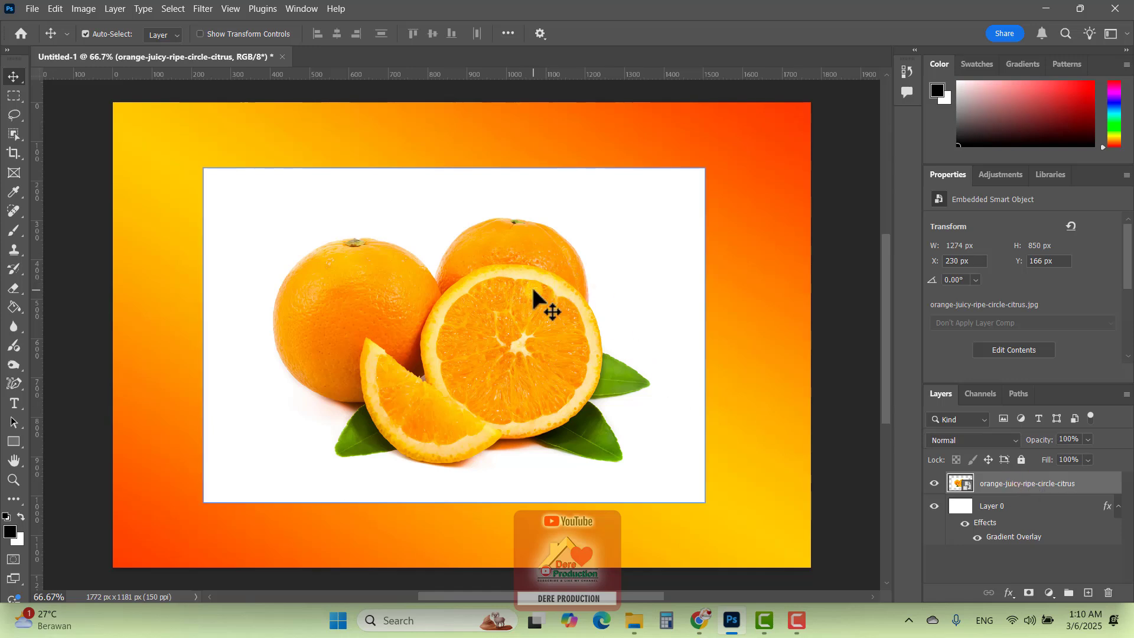
left_click(84, 34)
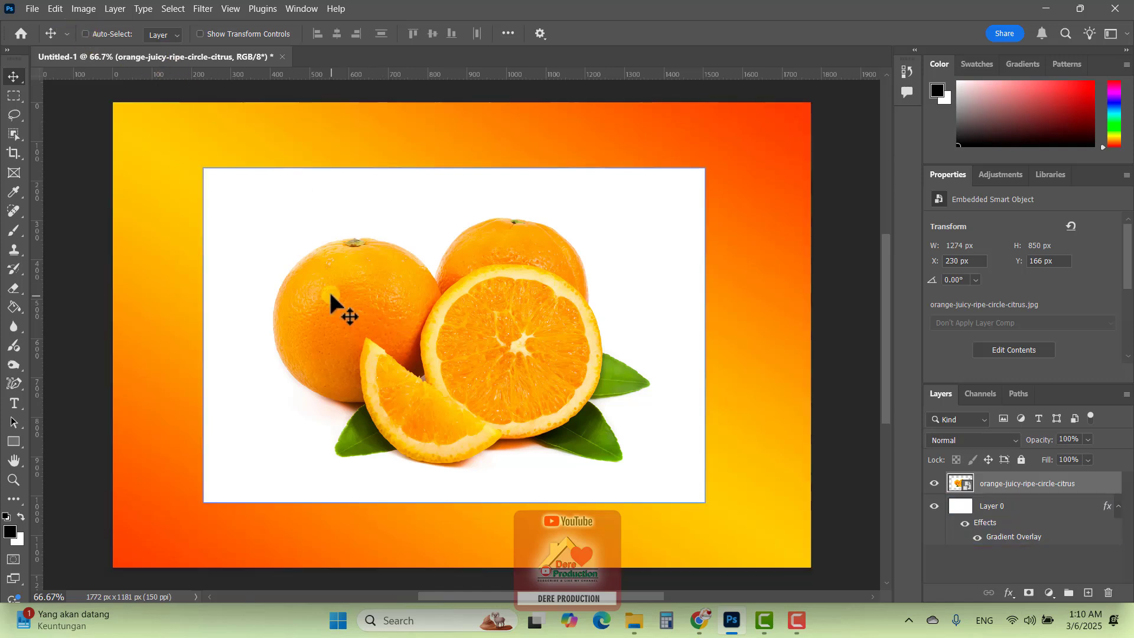
Draw a loose freehand selection around the oranges and leaves with the Lasso Tool at 5 px feather
left_click(15, 116)
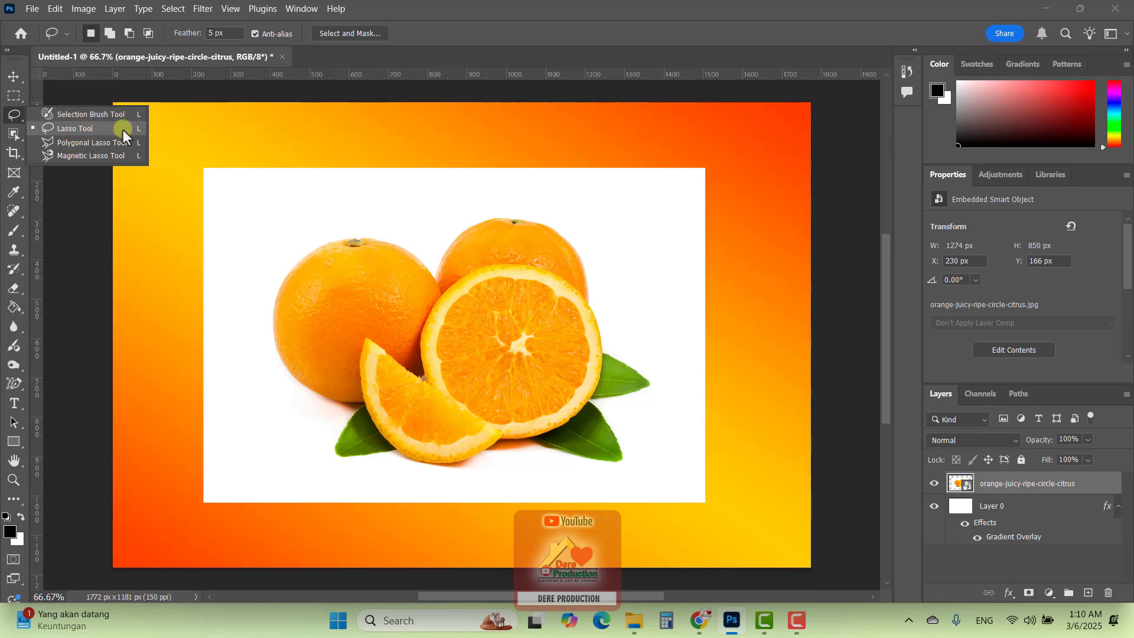
left_click(63, 128)
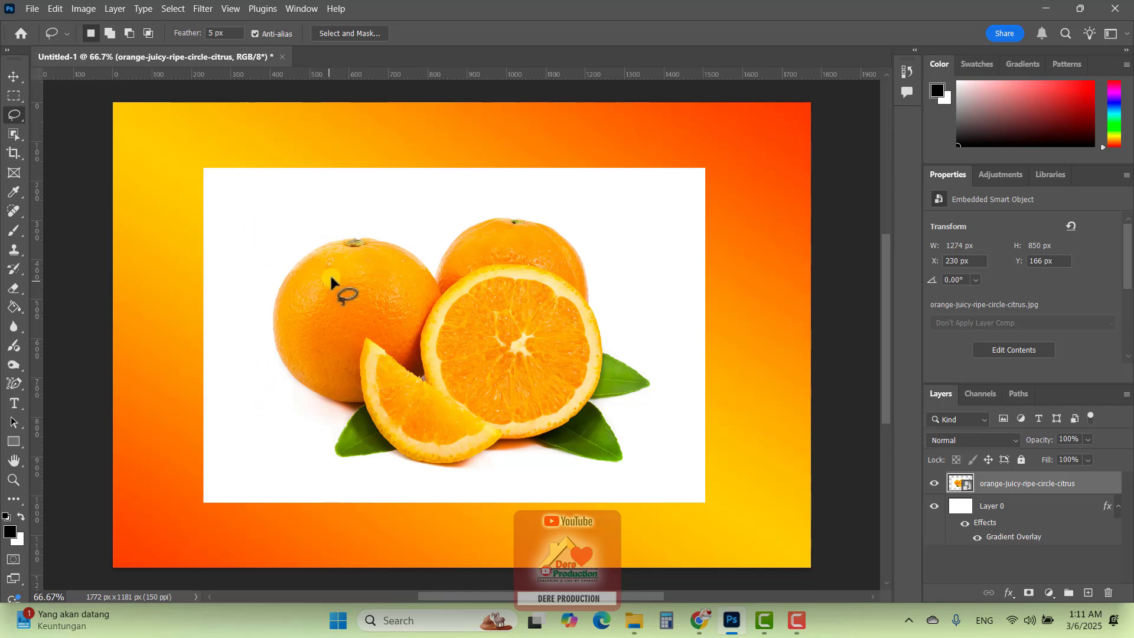
left_click_drag(284, 251, 303, 234)
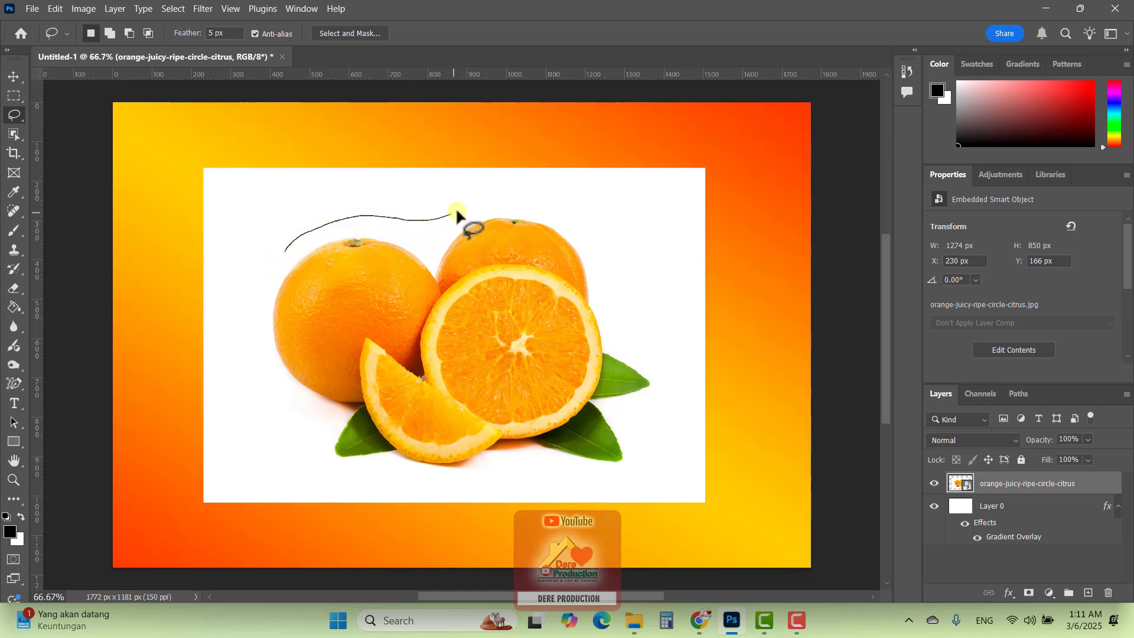
mouse_move(570, 199)
left_mouse_down()
mouse_move(603, 232)
mouse_move(630, 326)
mouse_move(678, 391)
mouse_move(650, 422)
left_mouse_up()
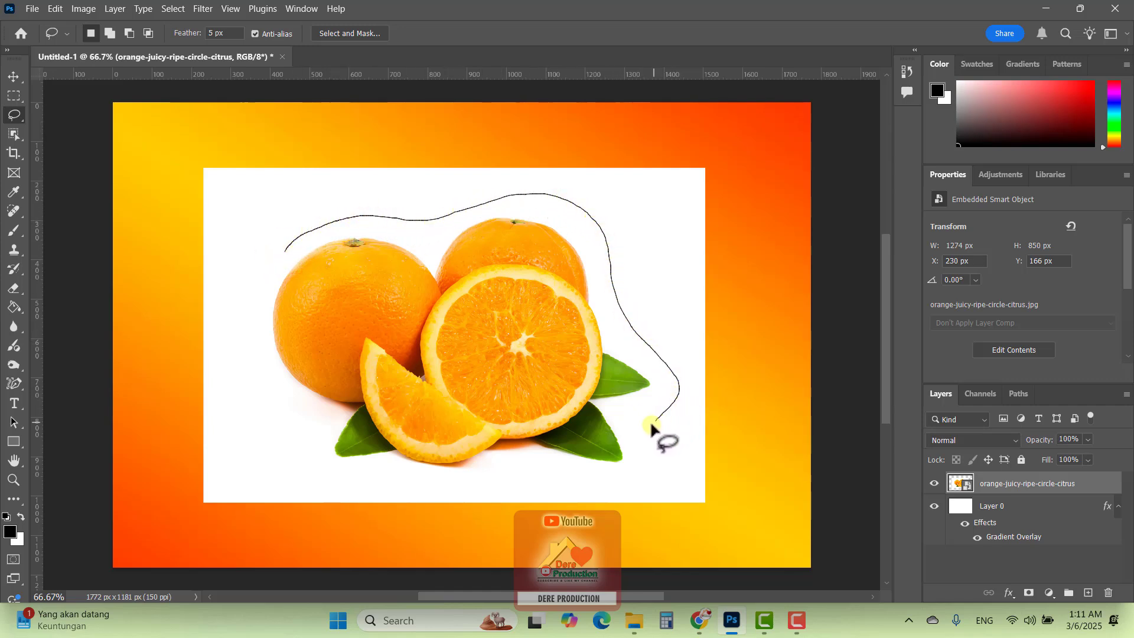
mouse_move(327, 476)
left_mouse_down()
mouse_move(219, 377)
mouse_move(224, 331)
mouse_move(258, 285)
left_mouse_up()
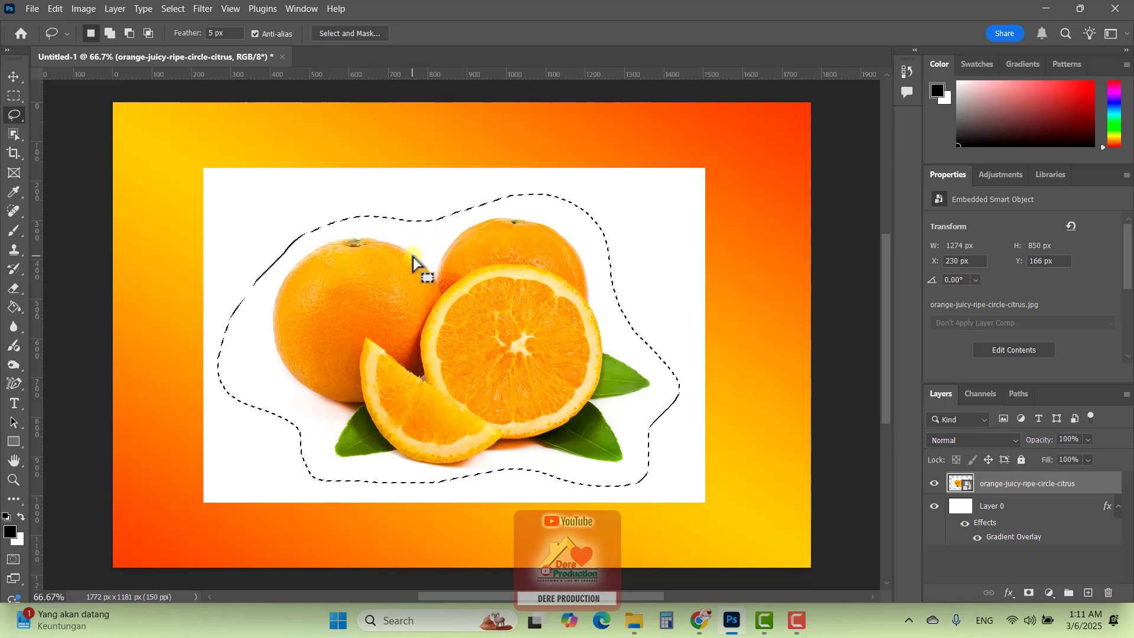
Try to delete the selected area from the orange smart object layer, dismiss the error, and deselect
key("Delete")
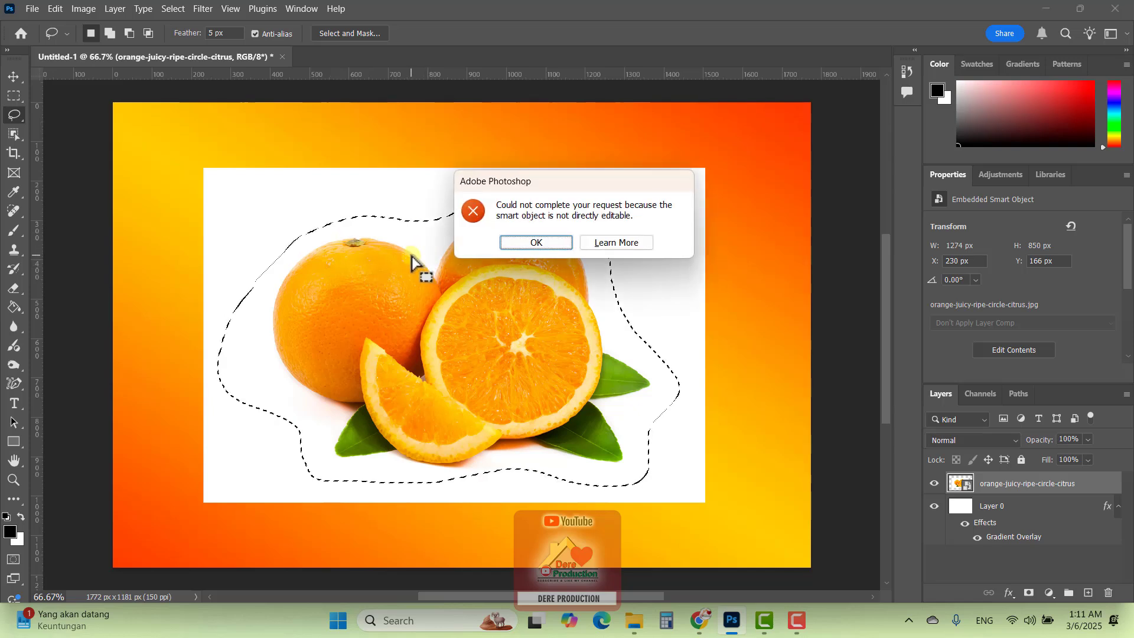
left_click(550, 242)
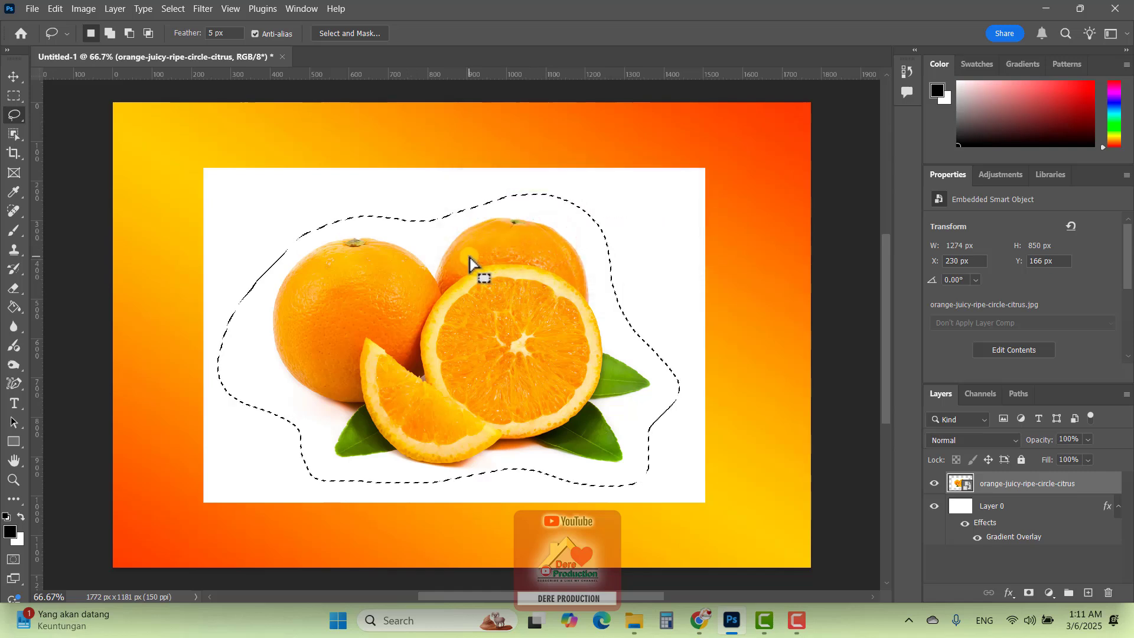
key("Delete")
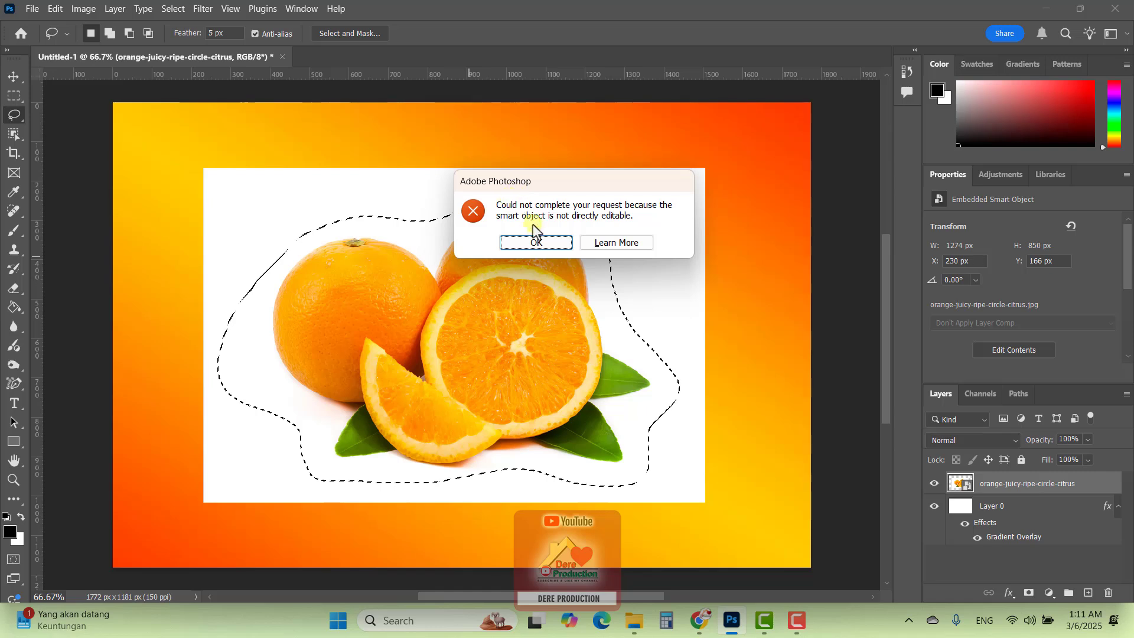
left_click(545, 240)
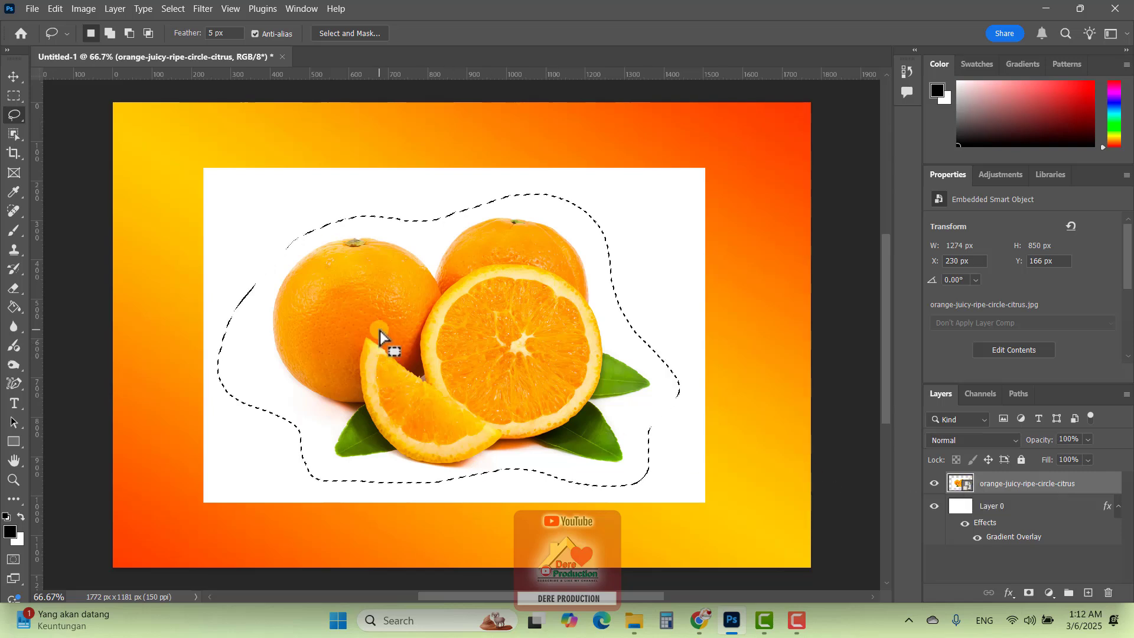
left_click(437, 253)
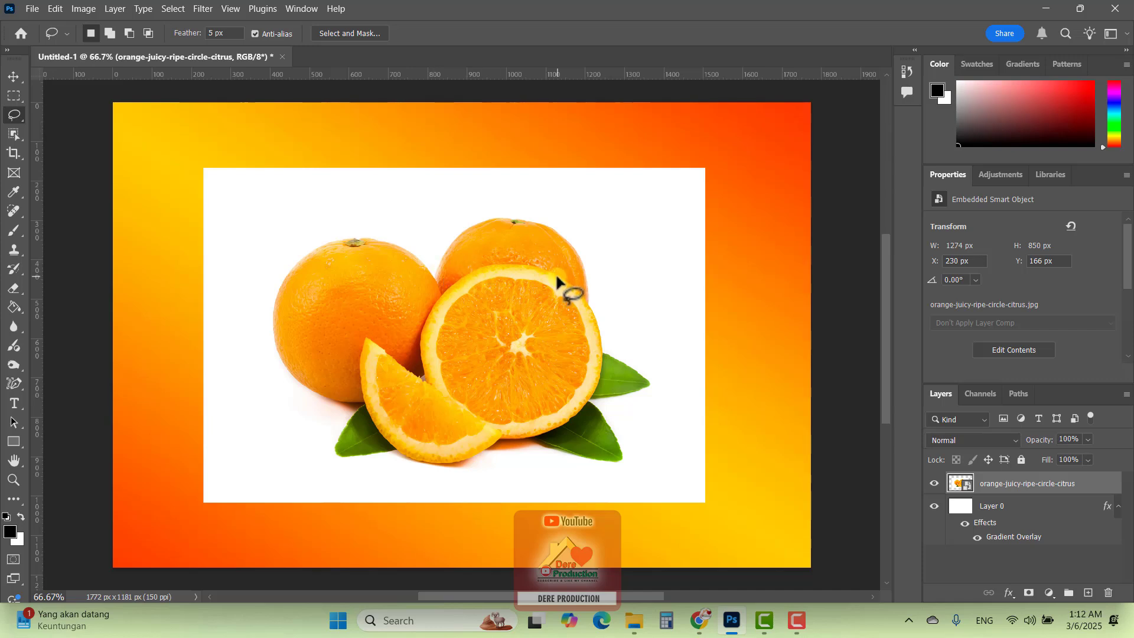
Draw a new freehand Lasso selection loosely around the oranges and leaves, keeping the orange image layer active
mouse_move(466, 203)
left_mouse_down()
mouse_move(306, 209)
mouse_move(235, 314)
mouse_move(276, 453)
mouse_move(477, 487)
mouse_move(602, 486)
mouse_move(646, 463)
mouse_move(640, 422)
mouse_move(665, 369)
mouse_move(627, 268)
mouse_move(574, 214)
mouse_move(516, 199)
left_mouse_up()
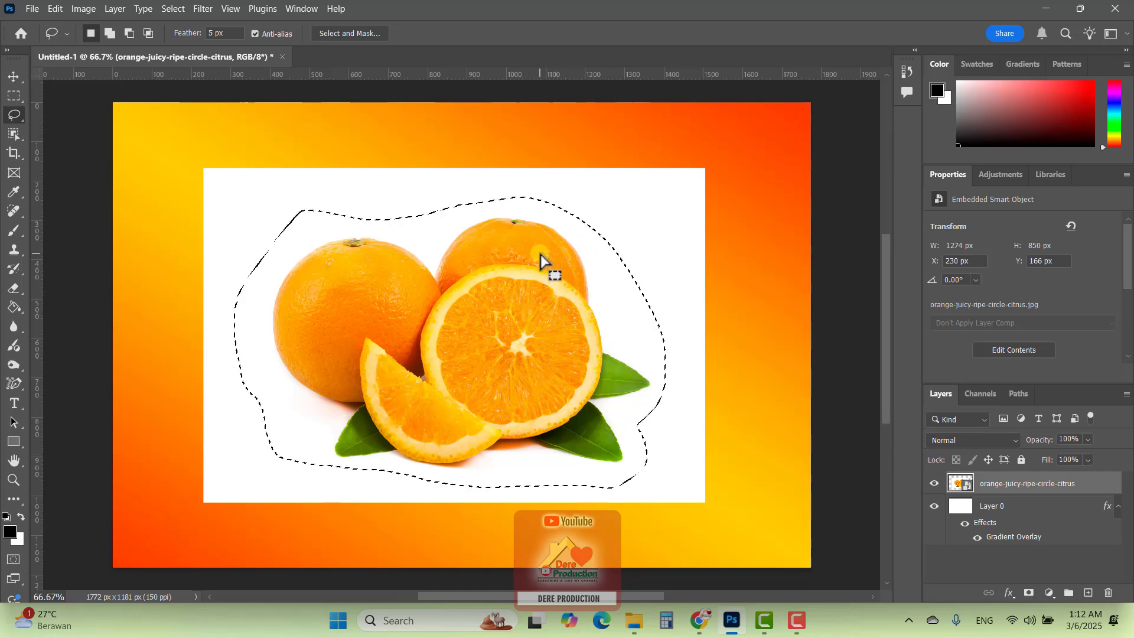
right_click(1096, 486)
left_click(1109, 474)
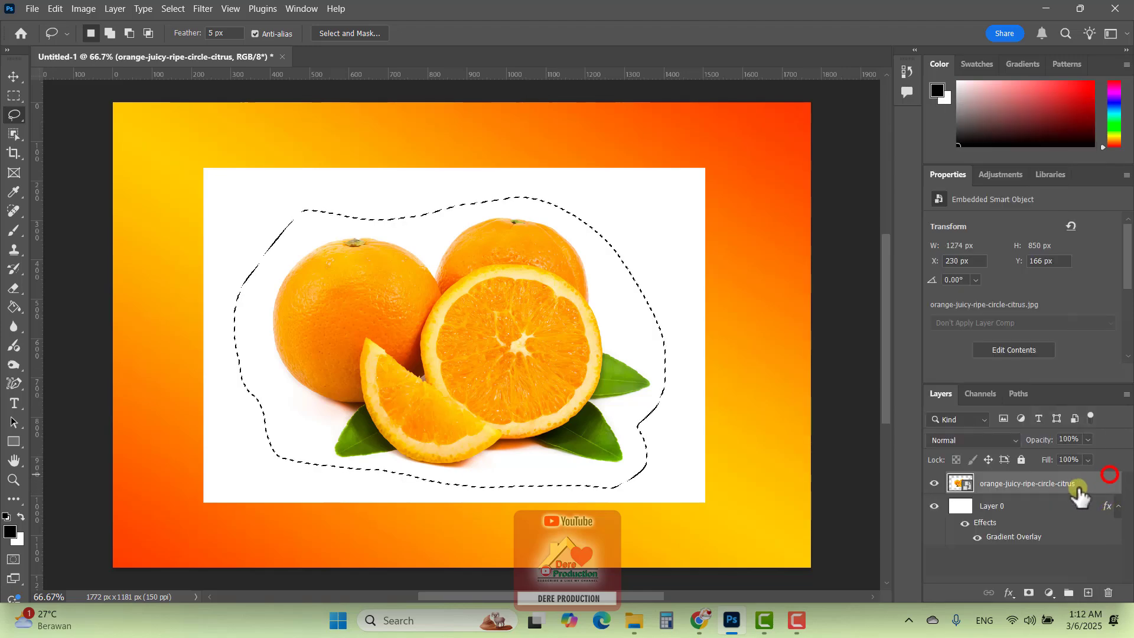
Rasterize the orange-juicy-ripe-circle-citrus smart object layer
right_click(1078, 489)
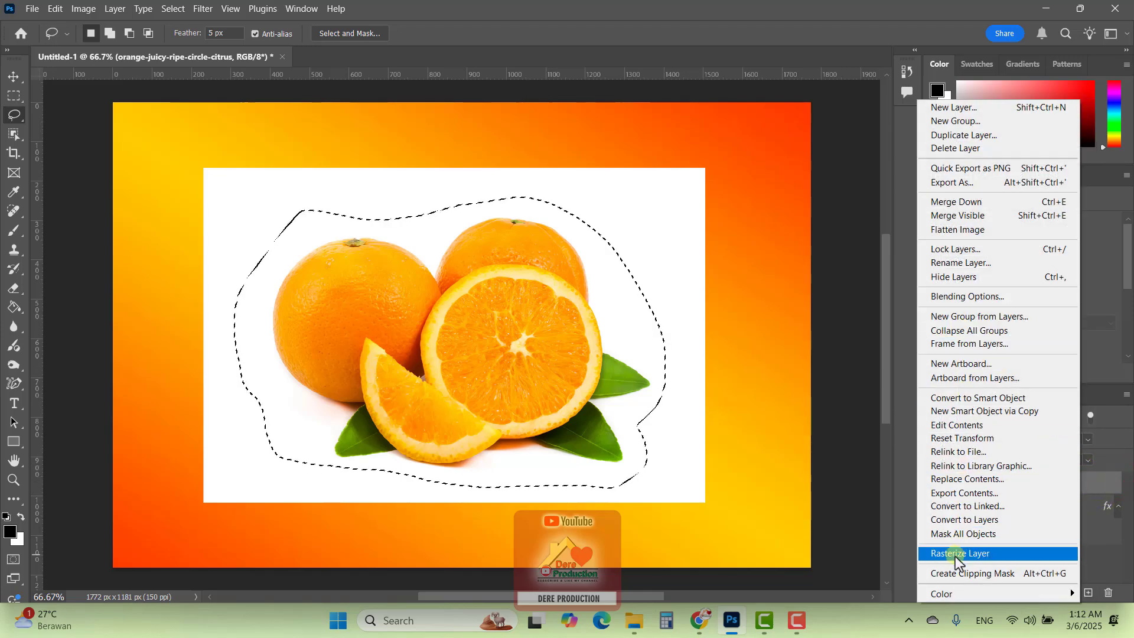
left_click(969, 553)
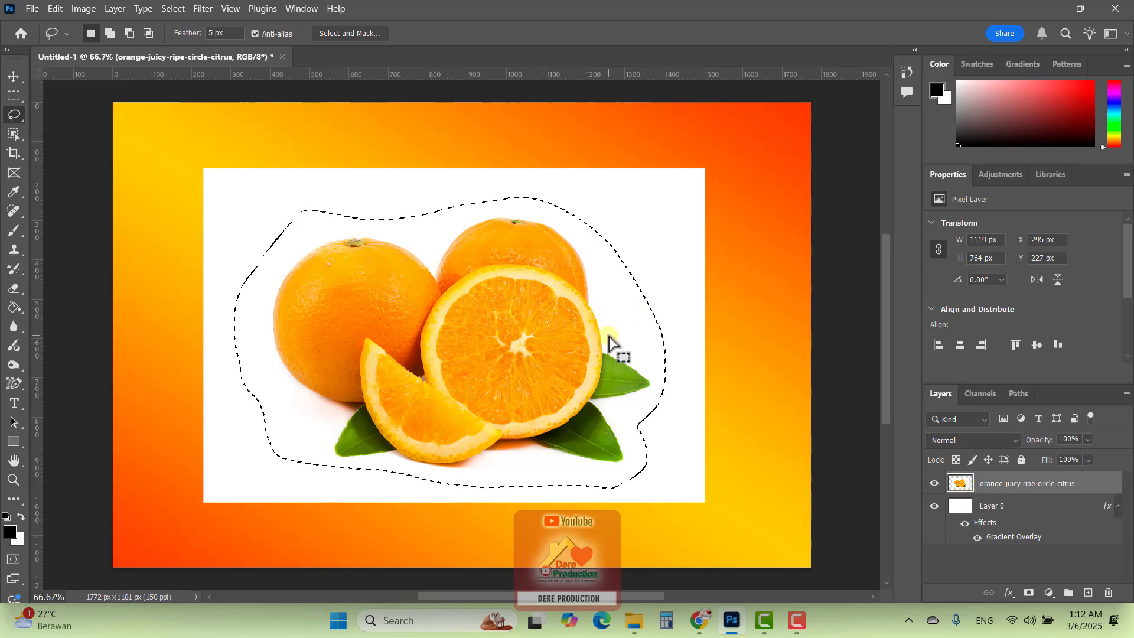
Try deleting the lasso-selected fruit area from the rasterized layer twice, undoing each deletion
key("Delete")
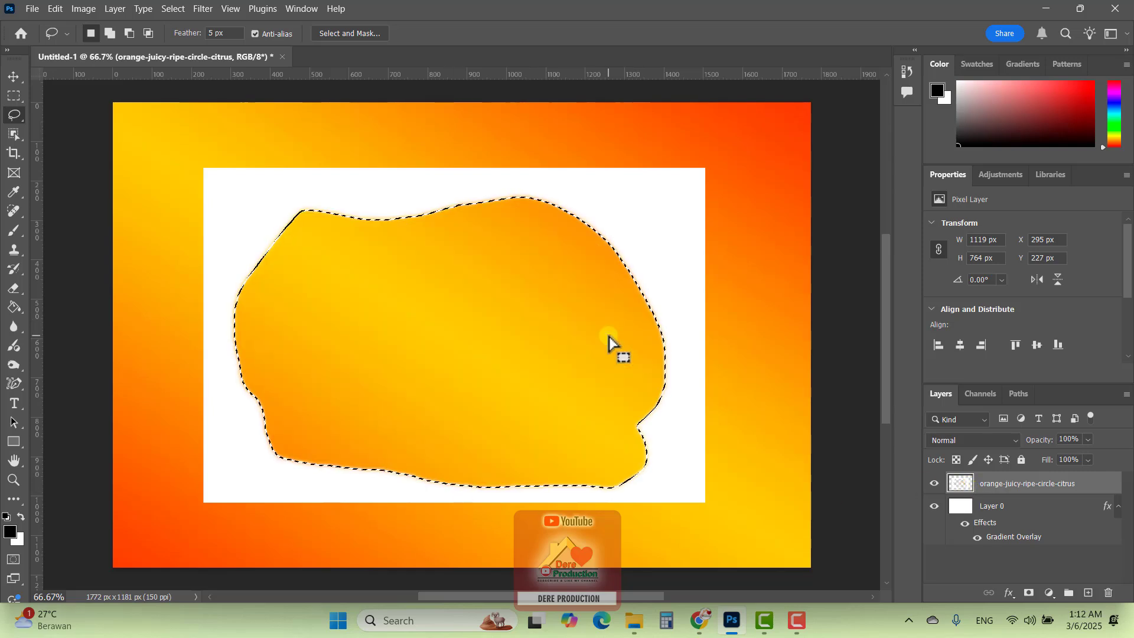
key("ctrl+z")
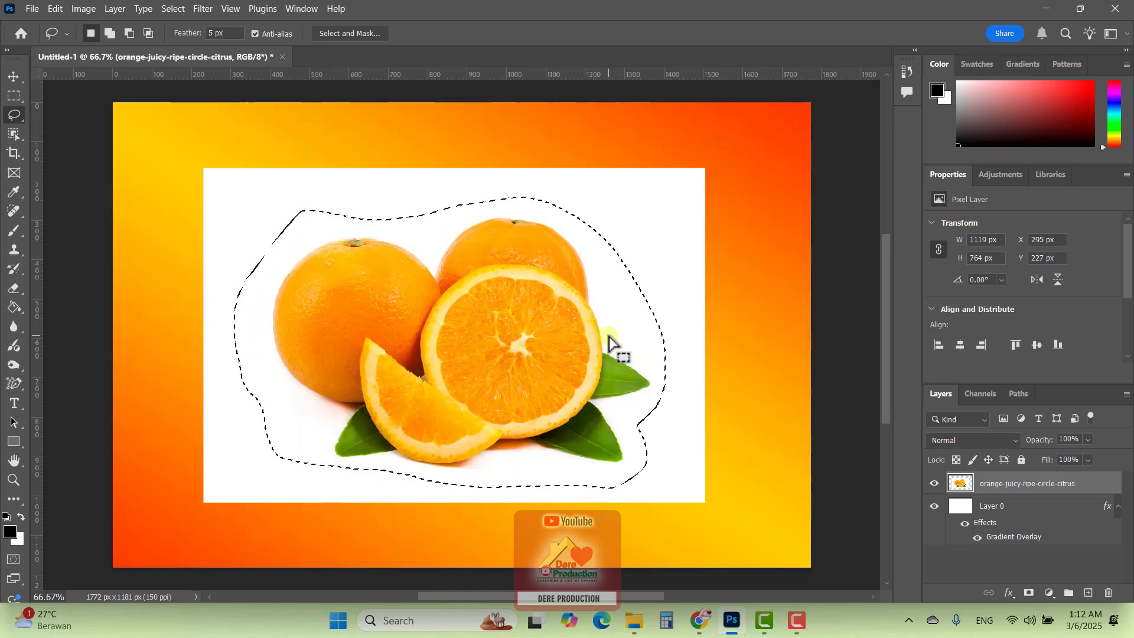
key("Delete")
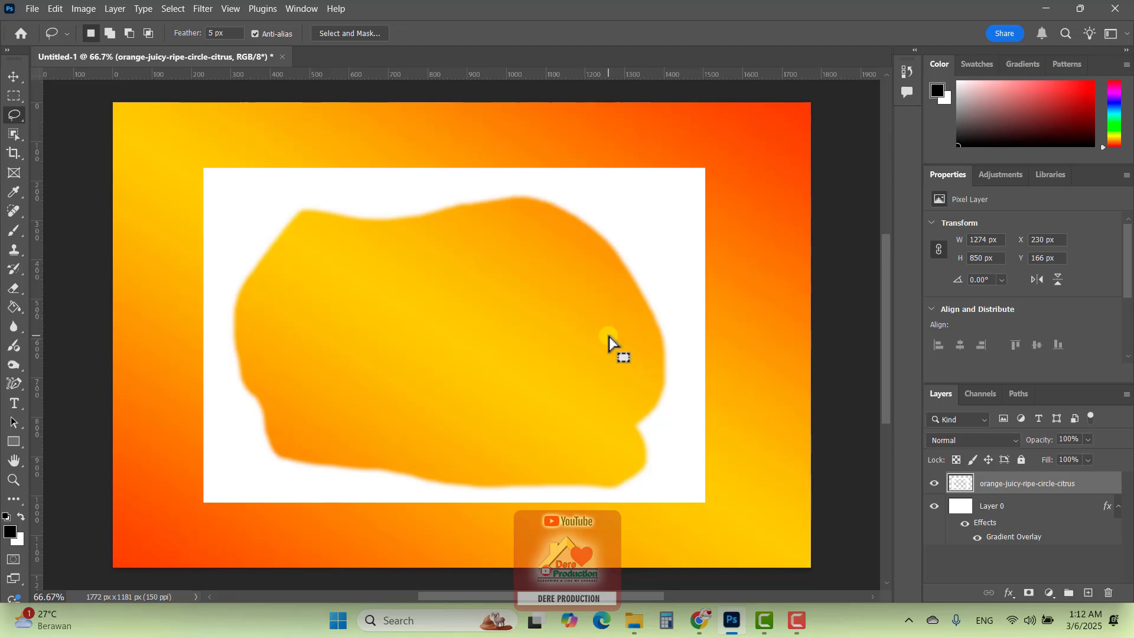
key("ctrl+z")
Try cutting the selected fruit onto a new layer and moving it, and undo these changes
key("ctrl+shift+j")
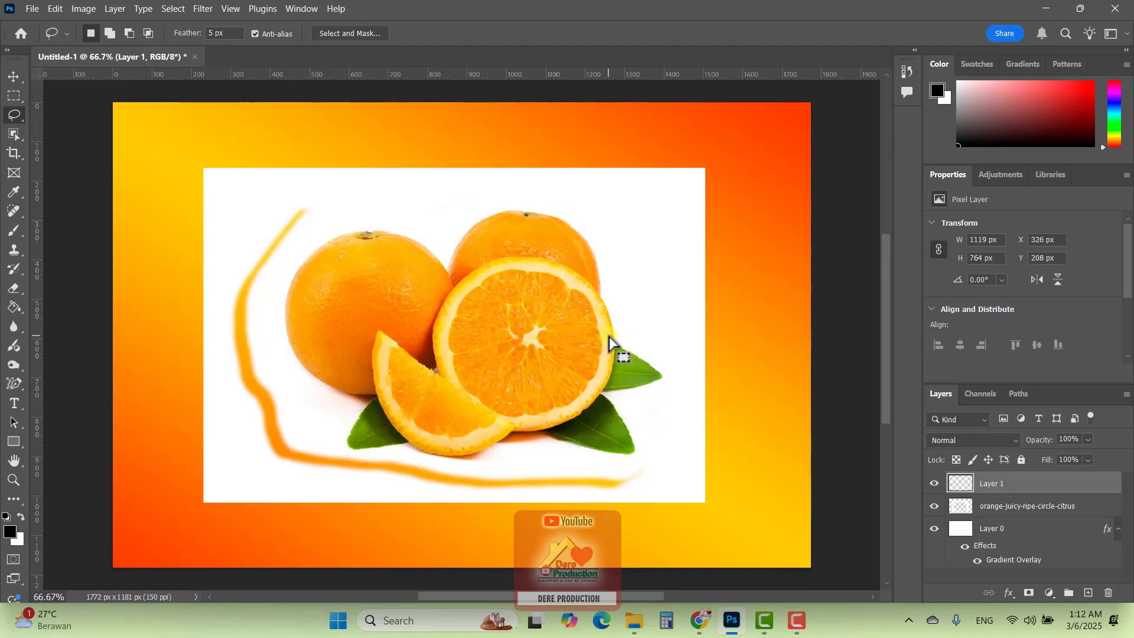
key("v")
mouse_move(521, 336)
left_mouse_down()
mouse_move(372, 224)
mouse_move(572, 358)
mouse_move(377, 302)
mouse_move(648, 254)
mouse_move(483, 418)
mouse_move(499, 257)
mouse_move(476, 319)
left_mouse_up()
key("Delete")
key("ctrl+z")
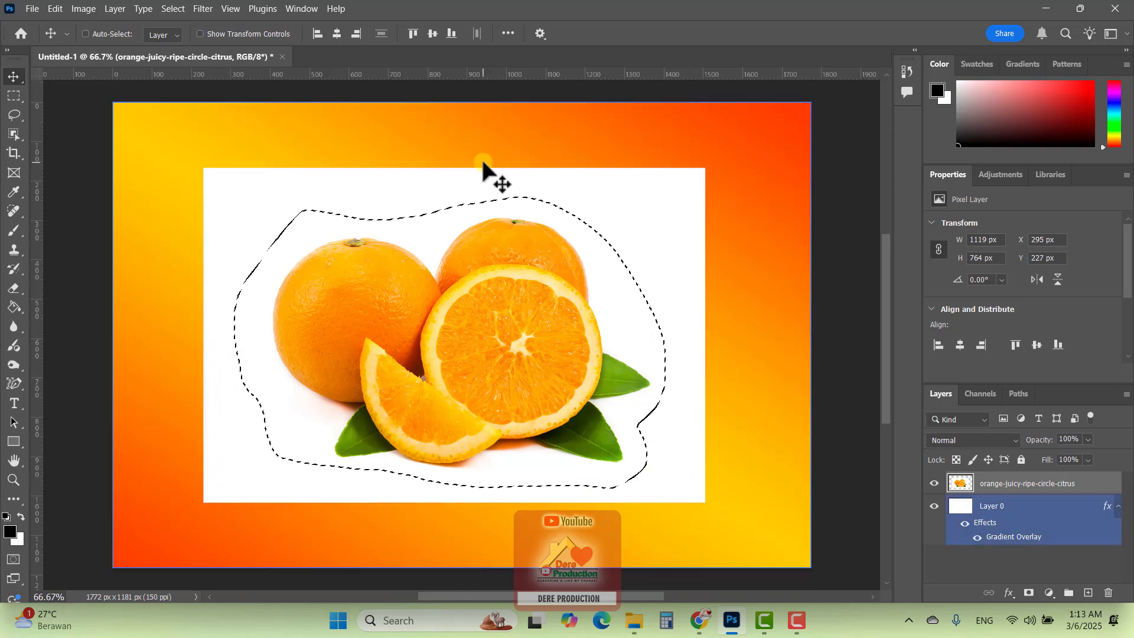
Invert the lasso selection and delete the white background around the fruit, undoing both the deletion and the inversion
left_click(174, 9)
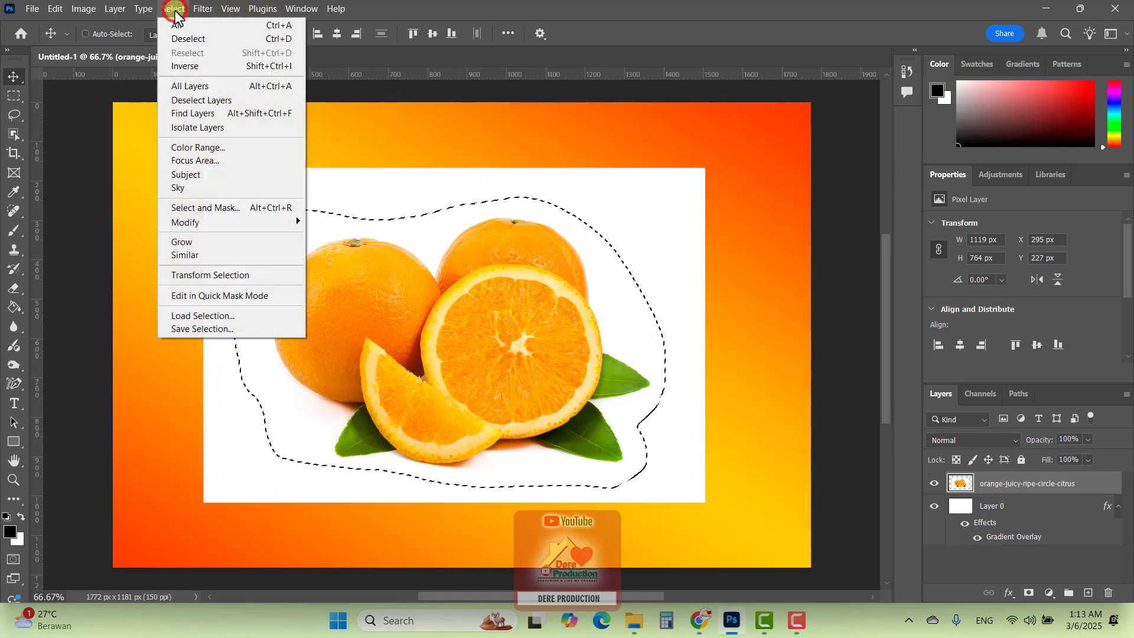
left_click(182, 66)
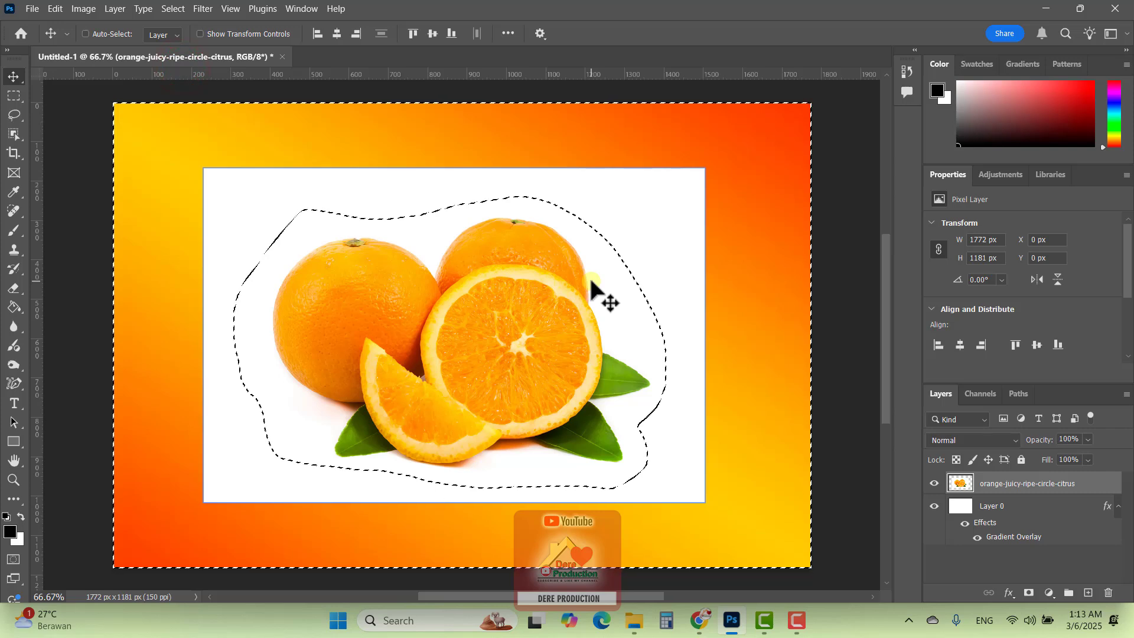
key("Delete")
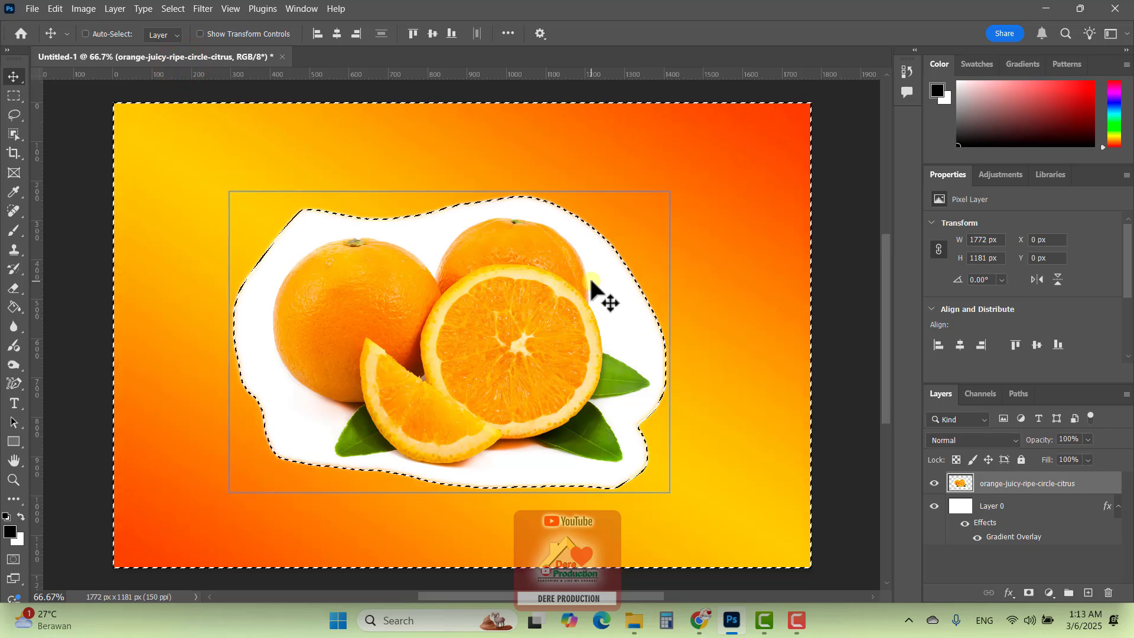
key("ctrl+z")
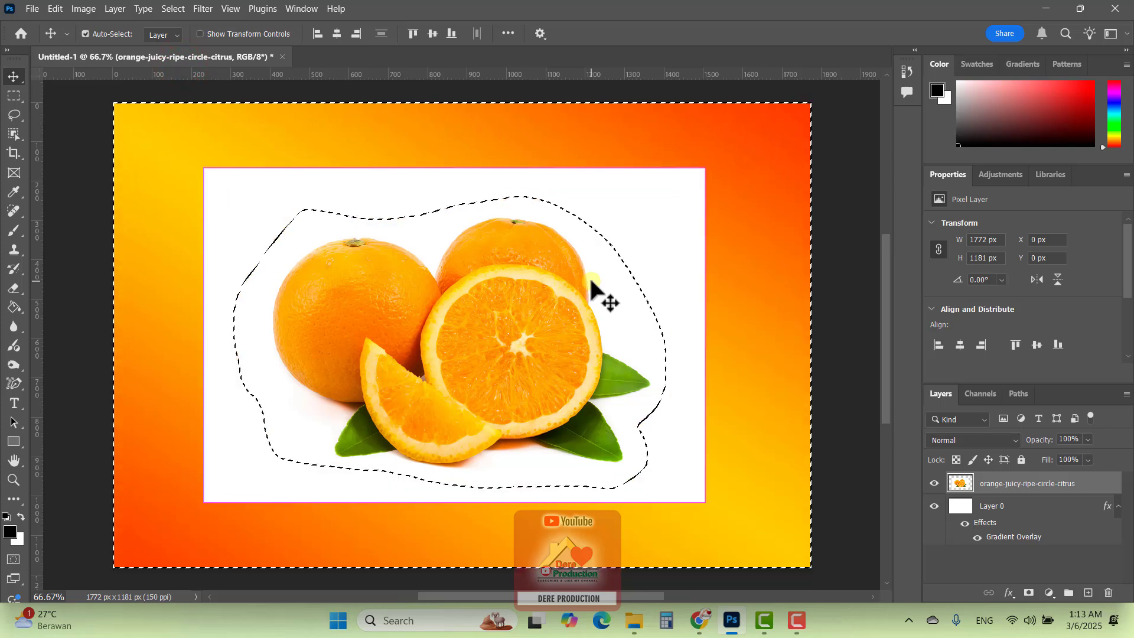
key("ctrl+z")
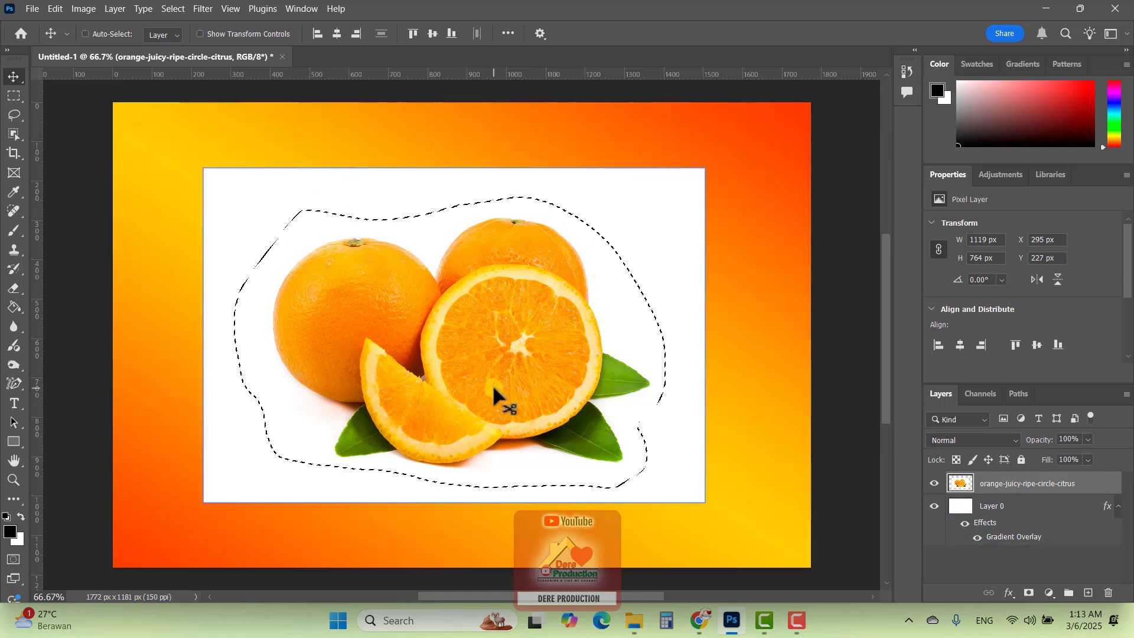
Delete the fruit inside the original lasso selection and undo that deletion
key("Delete")
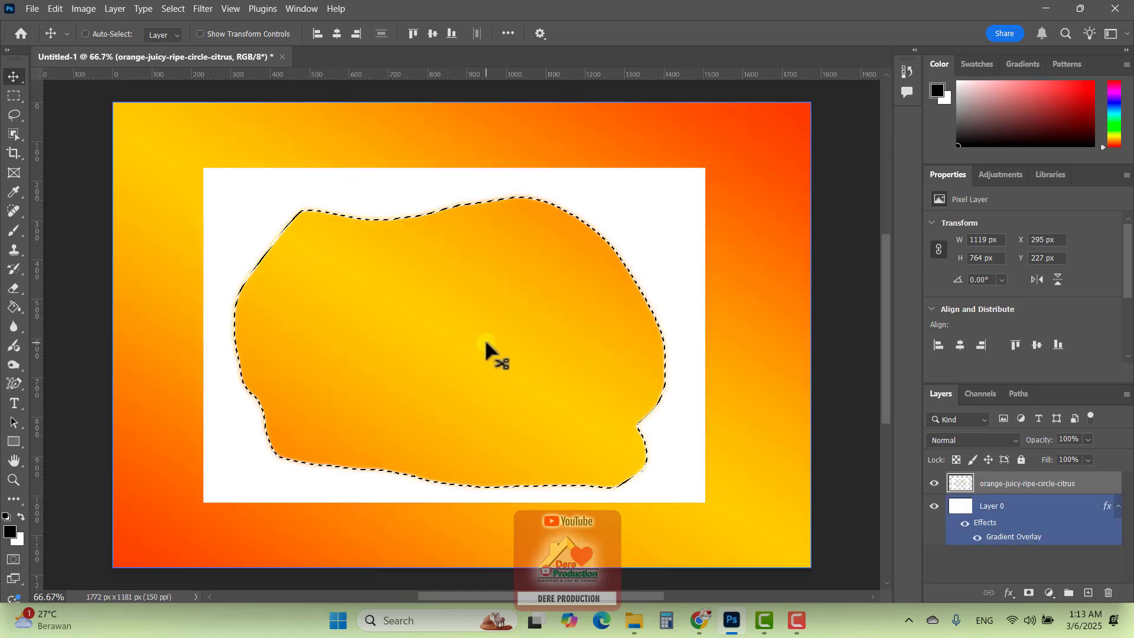
key("ctrl")
key("ctrl+z")
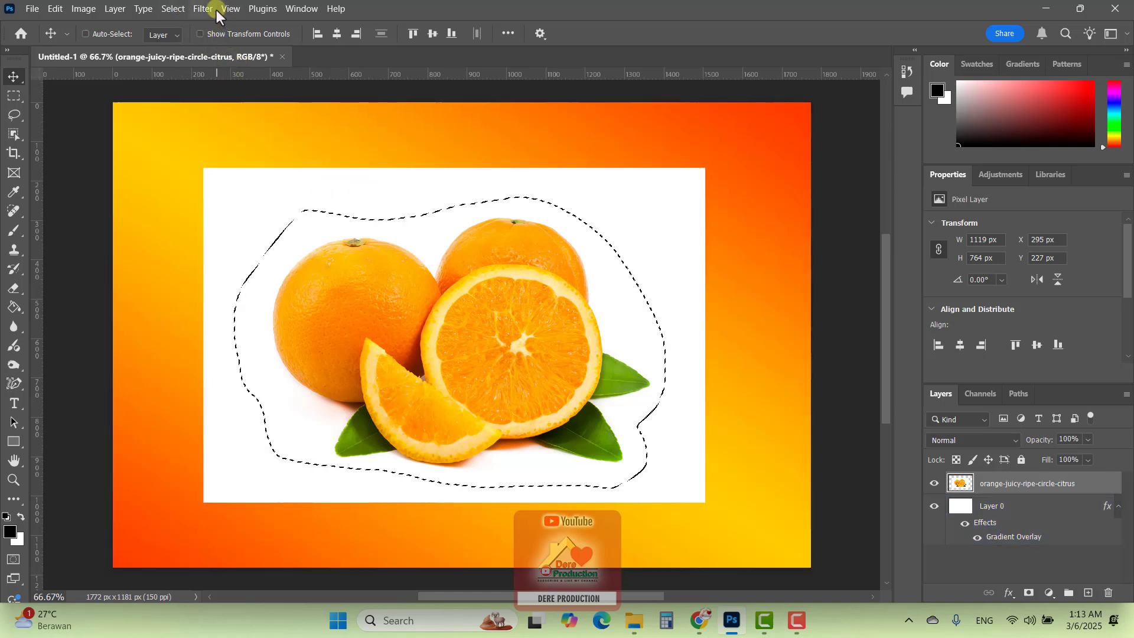
Invert the selection again, delete the surrounding white background and deselect, undoing the deselection and deletion
left_click(171, 9)
left_click(185, 66)
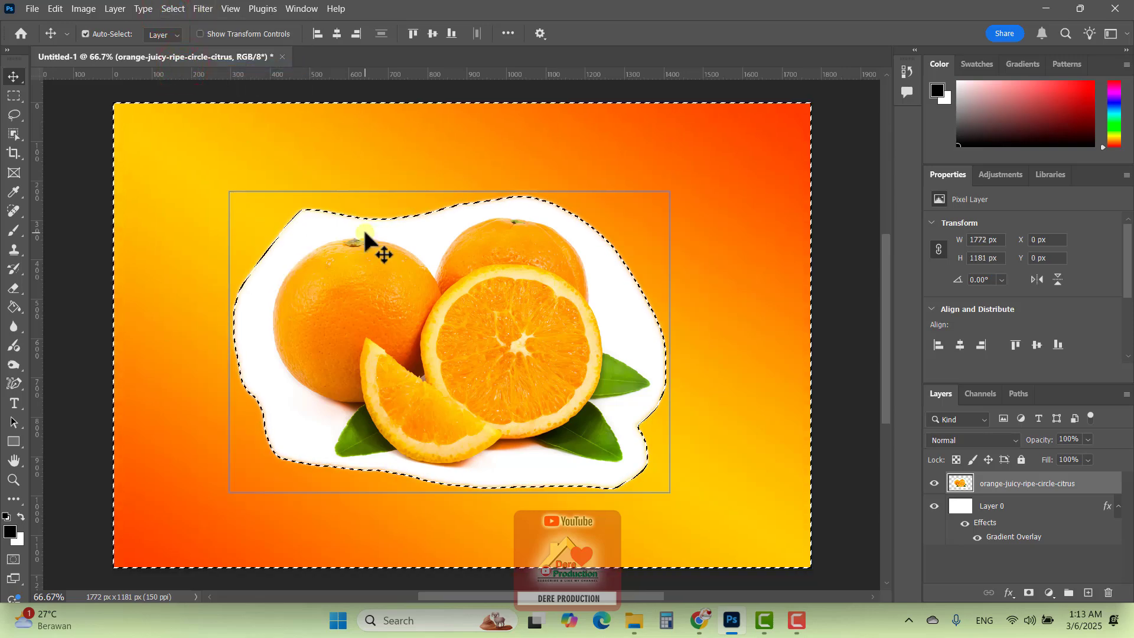
key("ctrl+d")
left_click(323, 200, "ctrl")
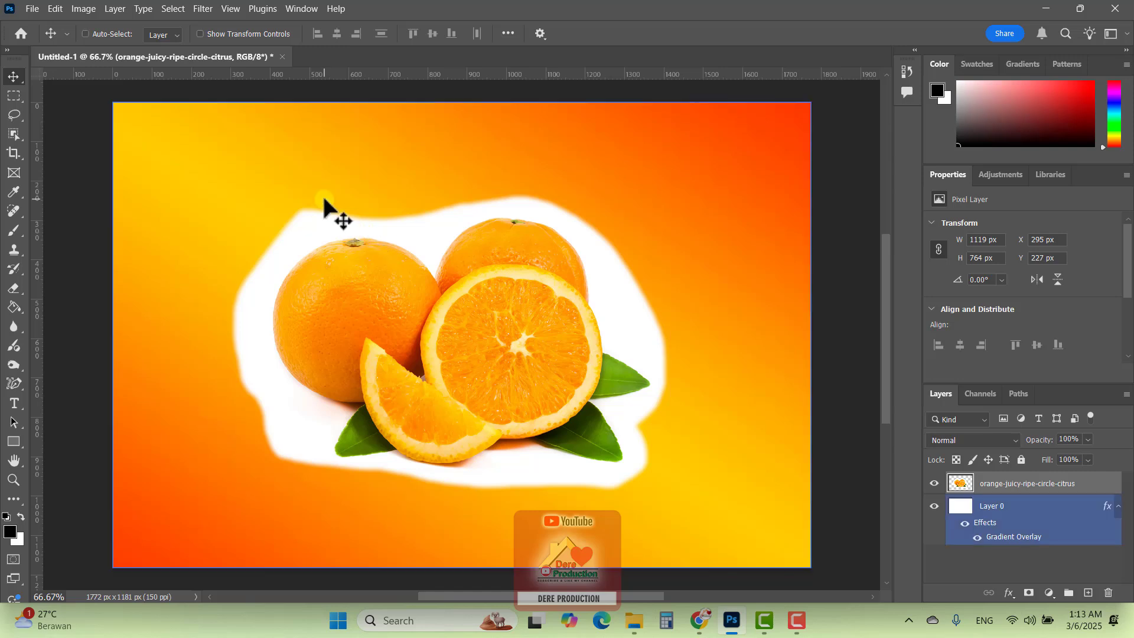
left_click(53, 161, "ctrl")
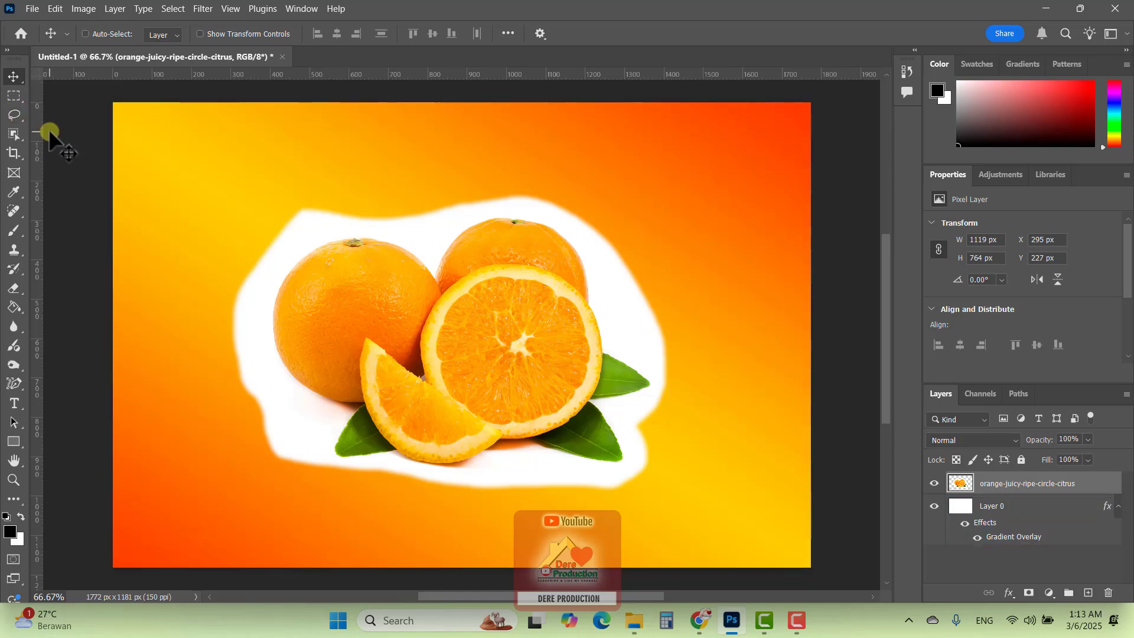
key("ctrl+z")
key("ctrl+z")
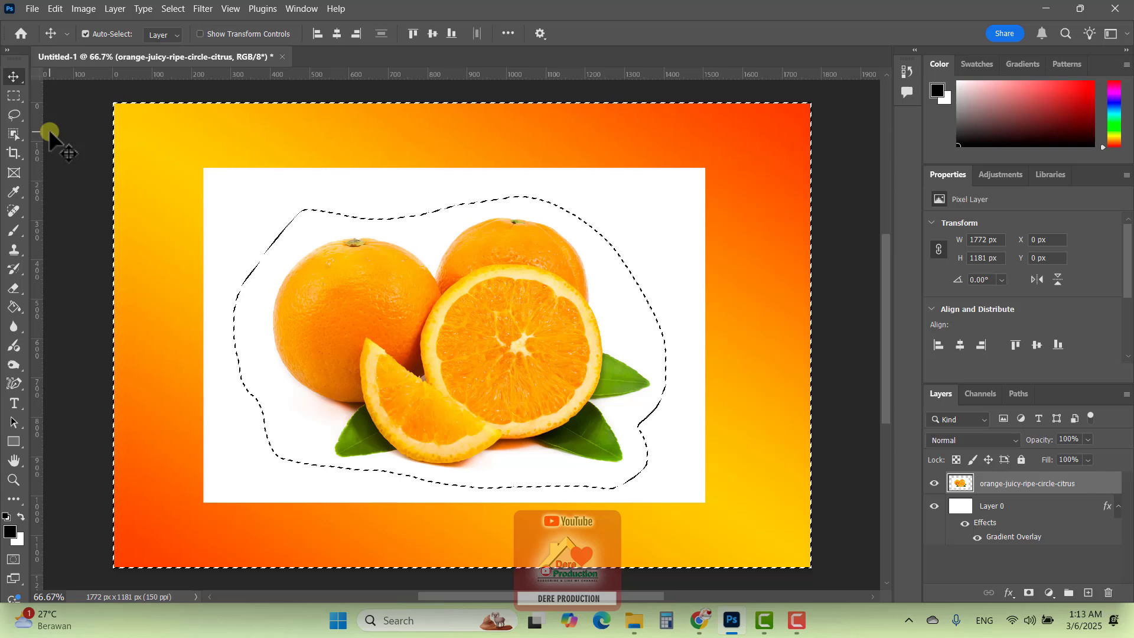
Deselect everything and set the Lasso Tool's feather to 0 px
key("ctrl+d")
left_click(14, 117)
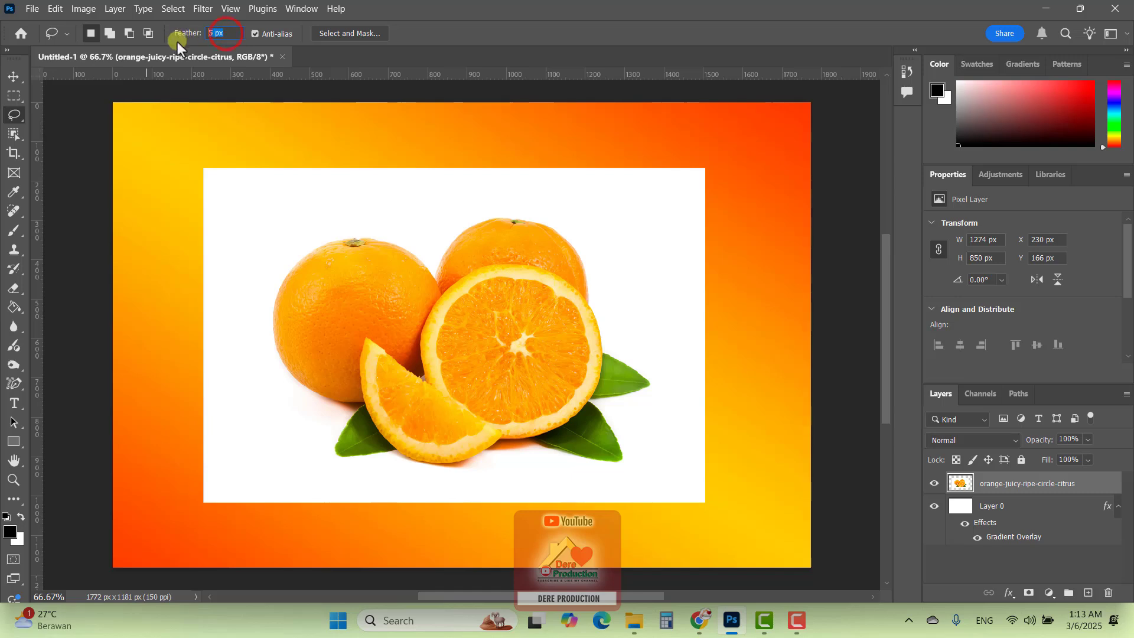
left_click(218, 35)
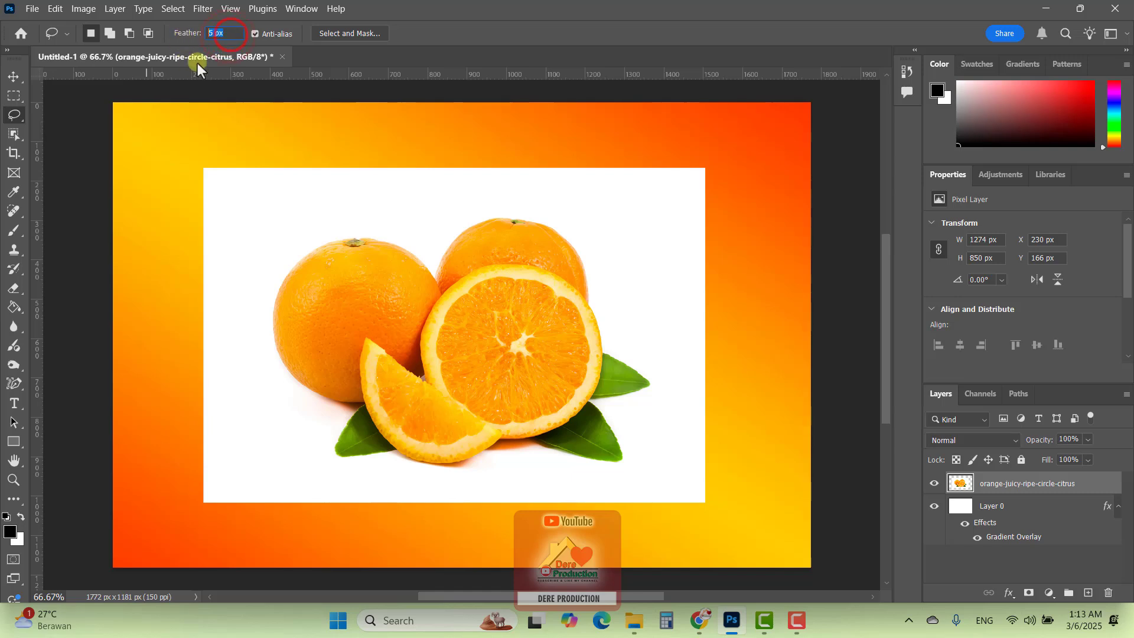
left_click(231, 34)
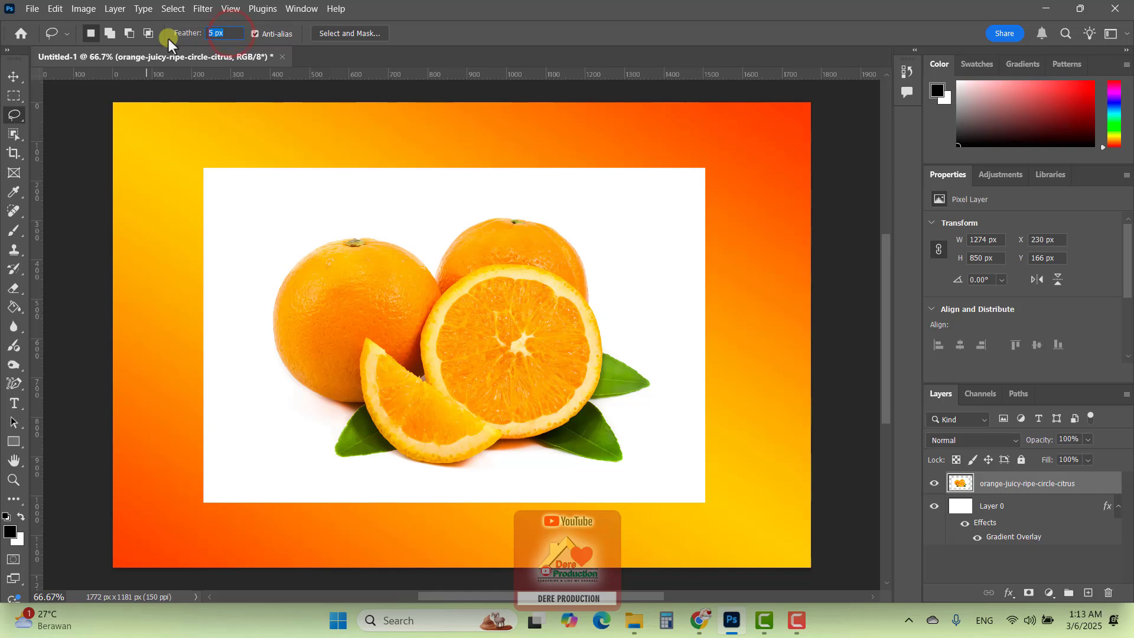
type("0")
key("Return")
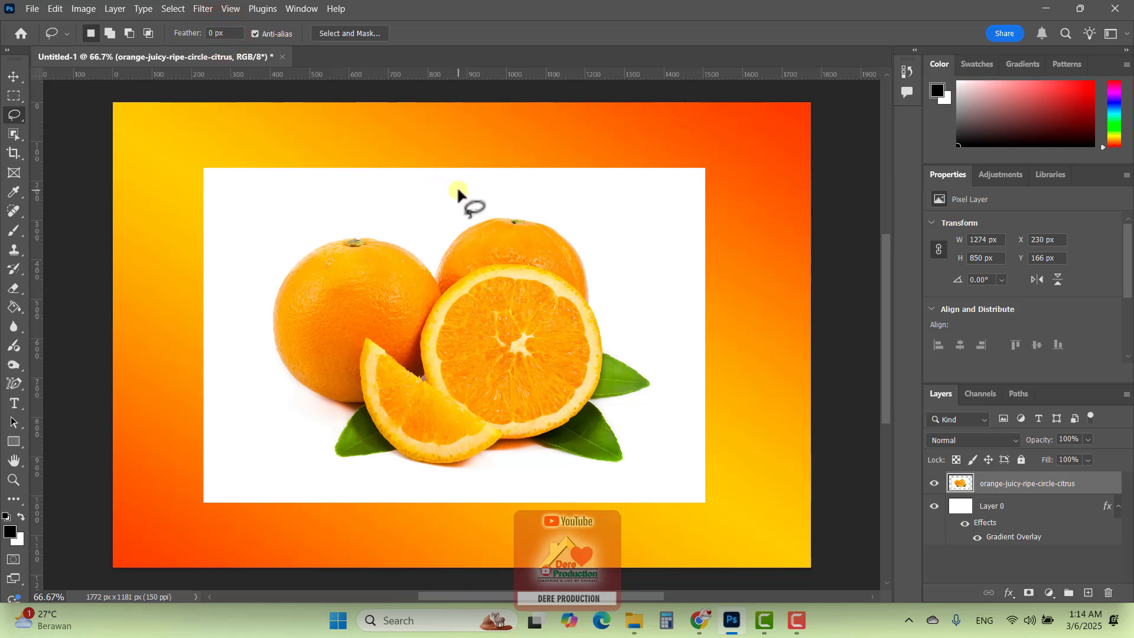
Draw a large rounded lasso selection over the middle of the oranges, delete its contents and deselect
mouse_move(460, 187)
left_mouse_down()
mouse_move(412, 191)
mouse_move(352, 216)
mouse_move(311, 291)
mouse_move(307, 368)
mouse_move(403, 446)
mouse_move(544, 399)
mouse_move(555, 275)
left_mouse_up()
key("Delete")
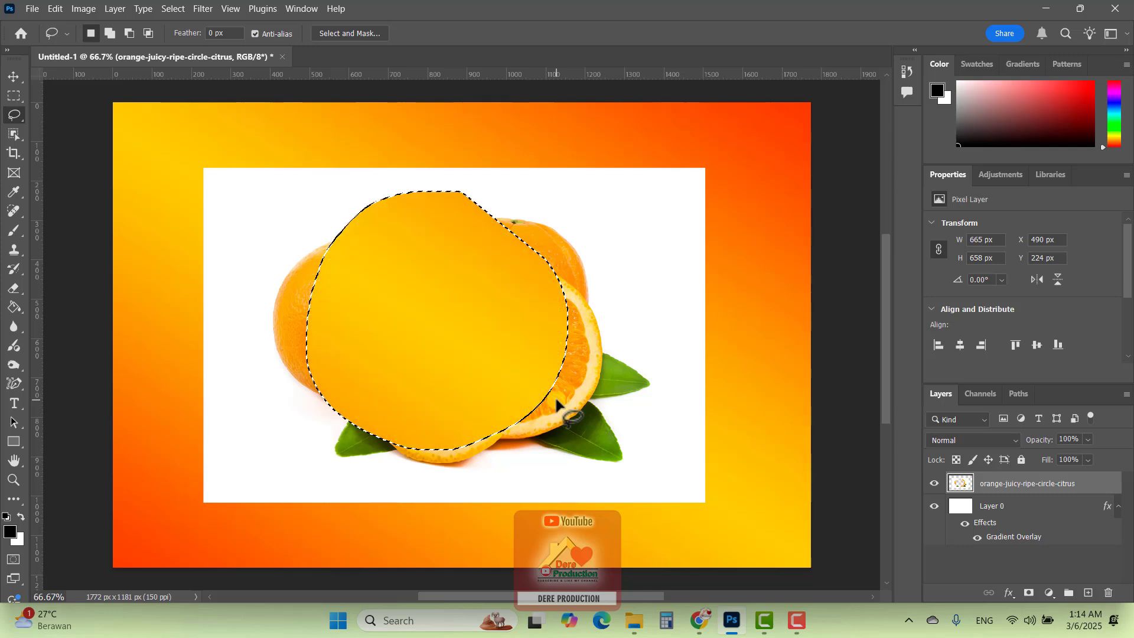
key("ctrl+d")
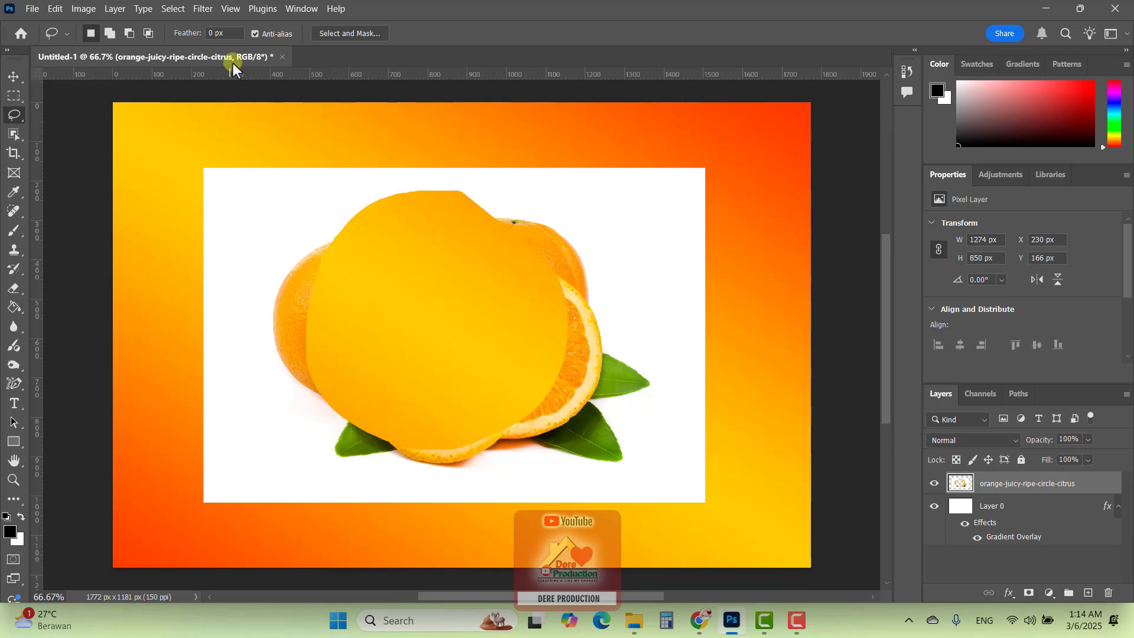
Delete a small oval lasso selection with a 20 px feather from the white area right of the oranges
left_click(228, 34)
mouse_move(632, 228)
left_mouse_down()
mouse_move(592, 256)
mouse_move(586, 329)
mouse_move(611, 358)
mouse_move(646, 352)
mouse_move(665, 303)
left_mouse_up()
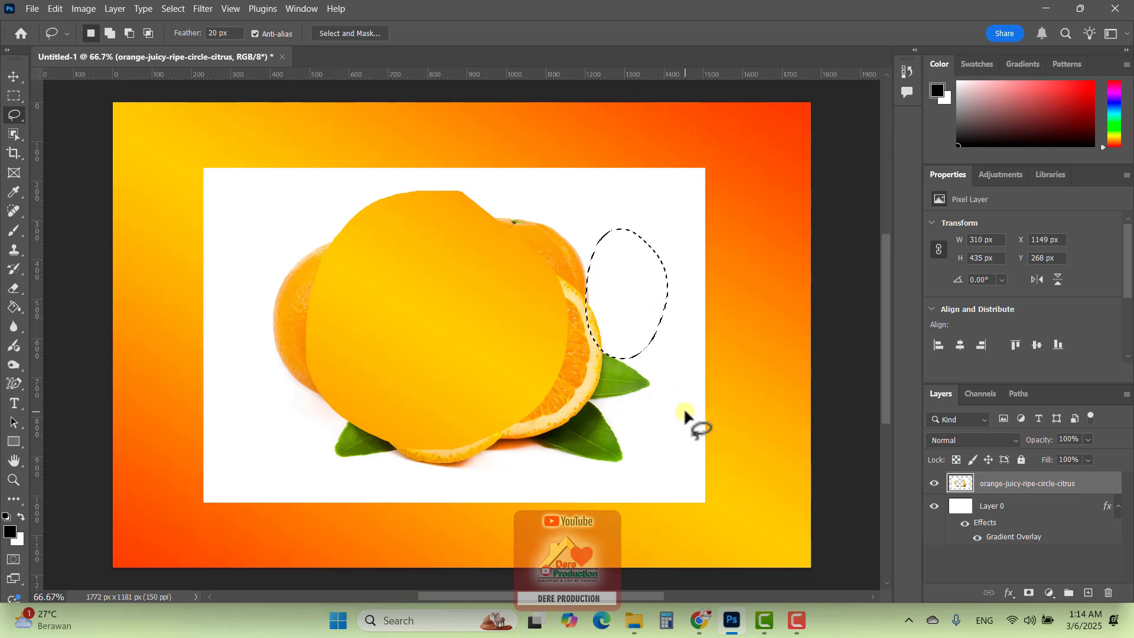
key("Delete")
key("ctrl+d")
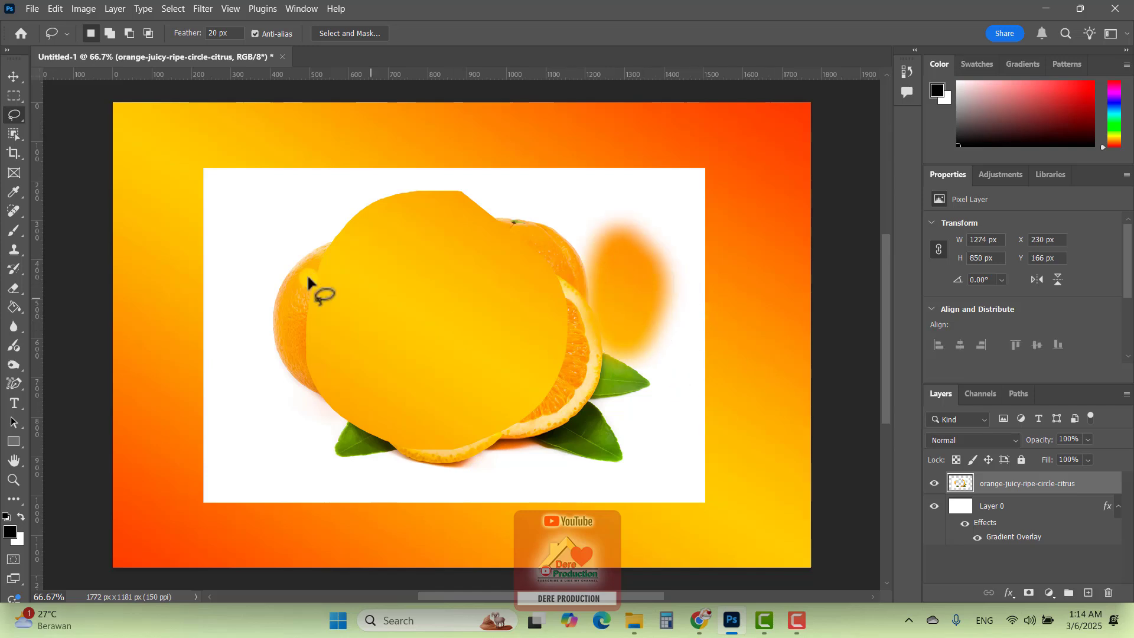
Shift the orange image layer around the canvas with the Move Tool
left_click(13, 76)
left_click_drag(473, 177, 431, 144)
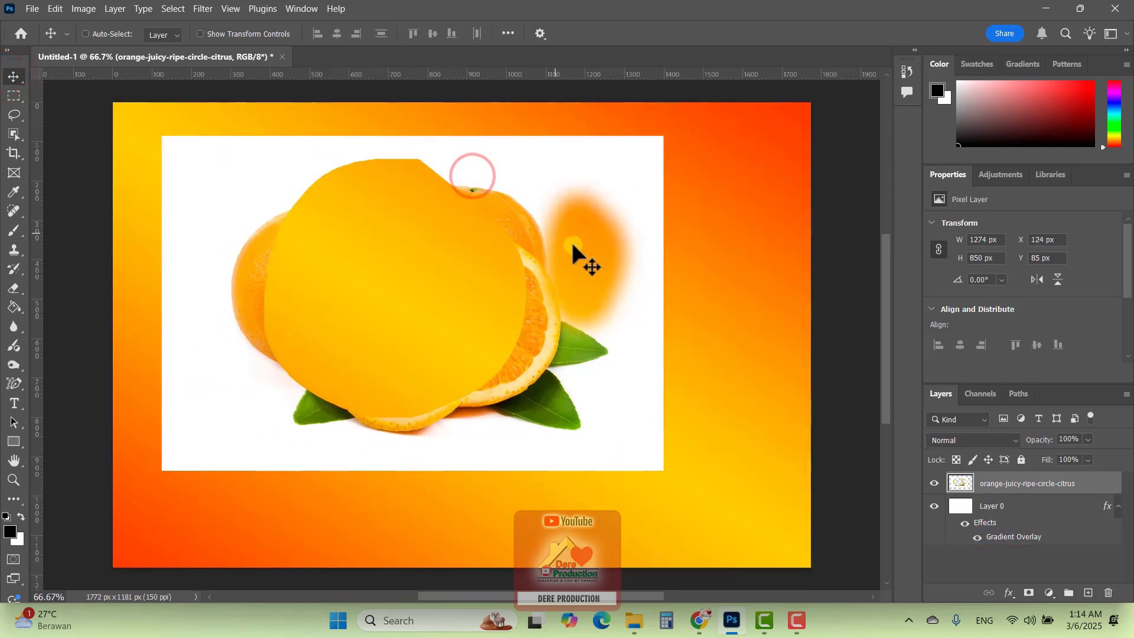
left_click_drag(572, 245, 612, 256)
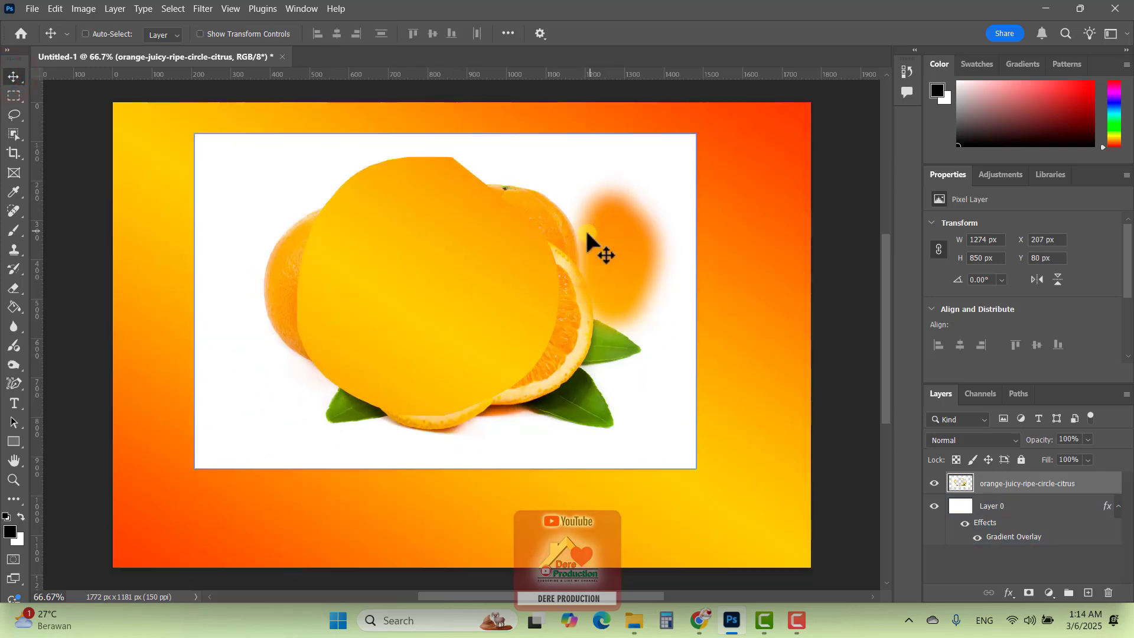
left_click_drag(359, 152, 375, 193)
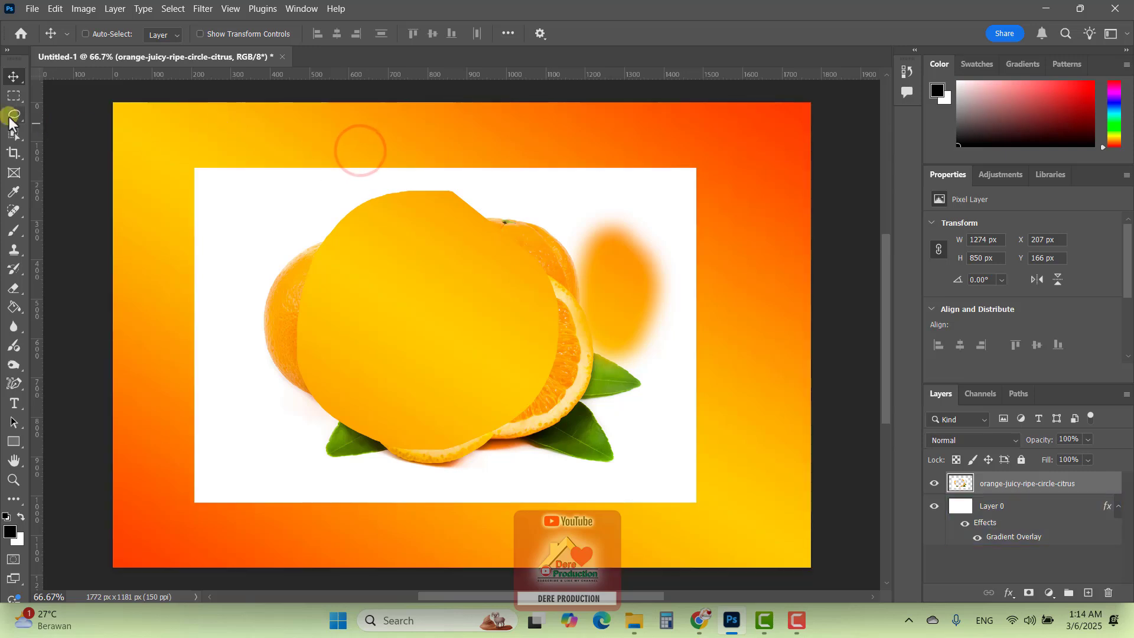
Undo the layer moves and both lasso deletions to restore the complete orange photo
left_click(13, 116)
left_click(222, 33)
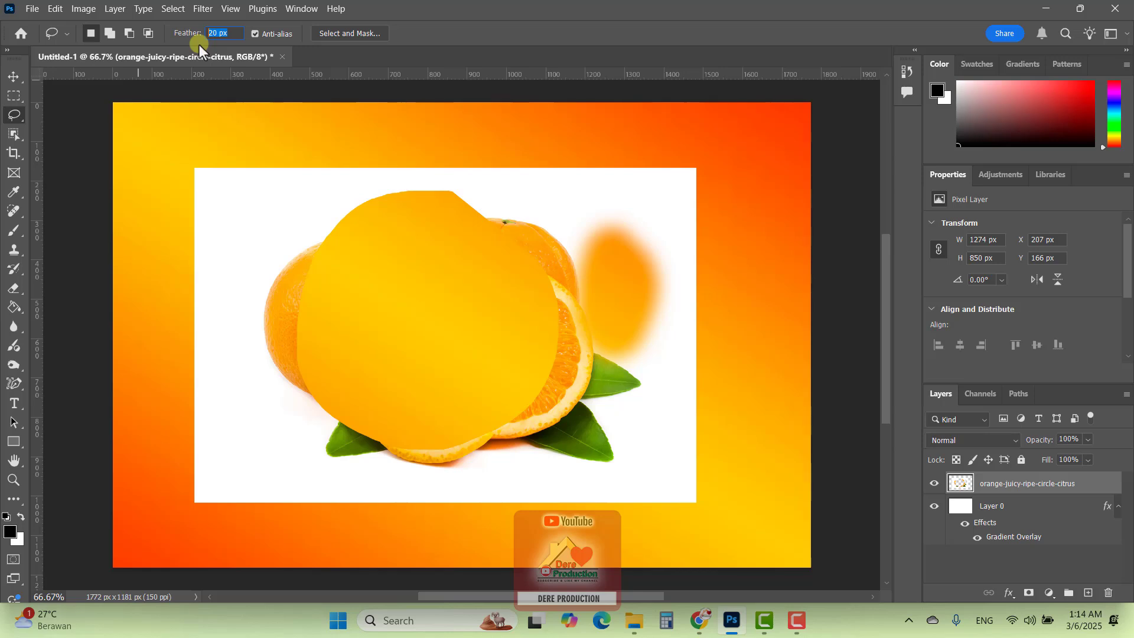
left_click(14, 71)
left_click_drag(434, 238, 438, 243)
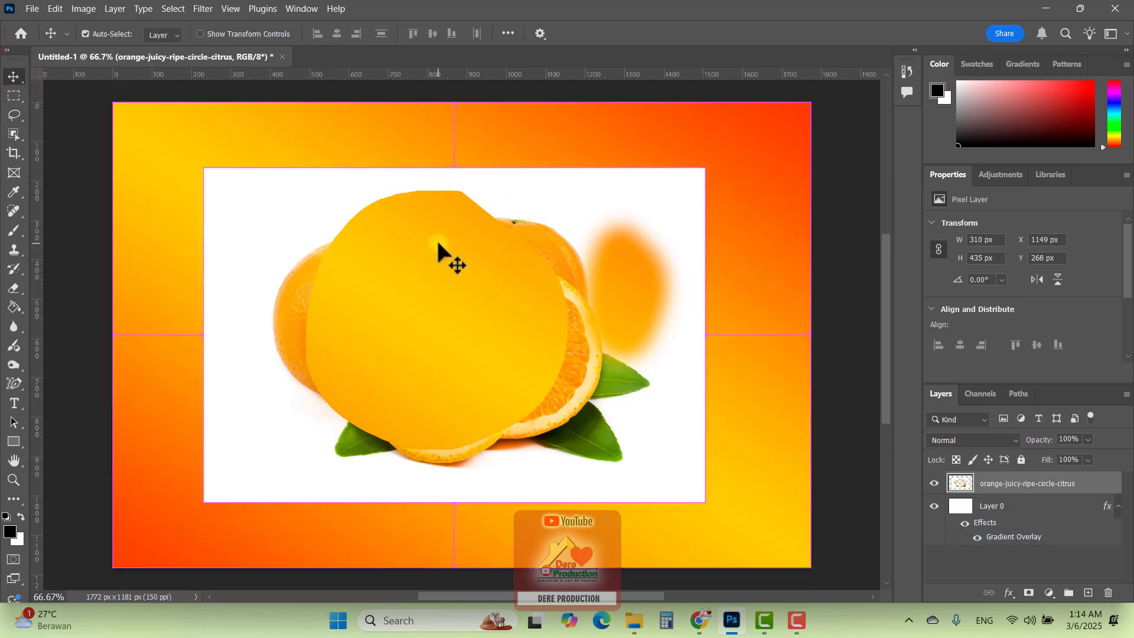
key("ctrl+z")
key("ctrl+z")
key("ctrl+z")
key("ctrl+z")
key("ctrl+z")
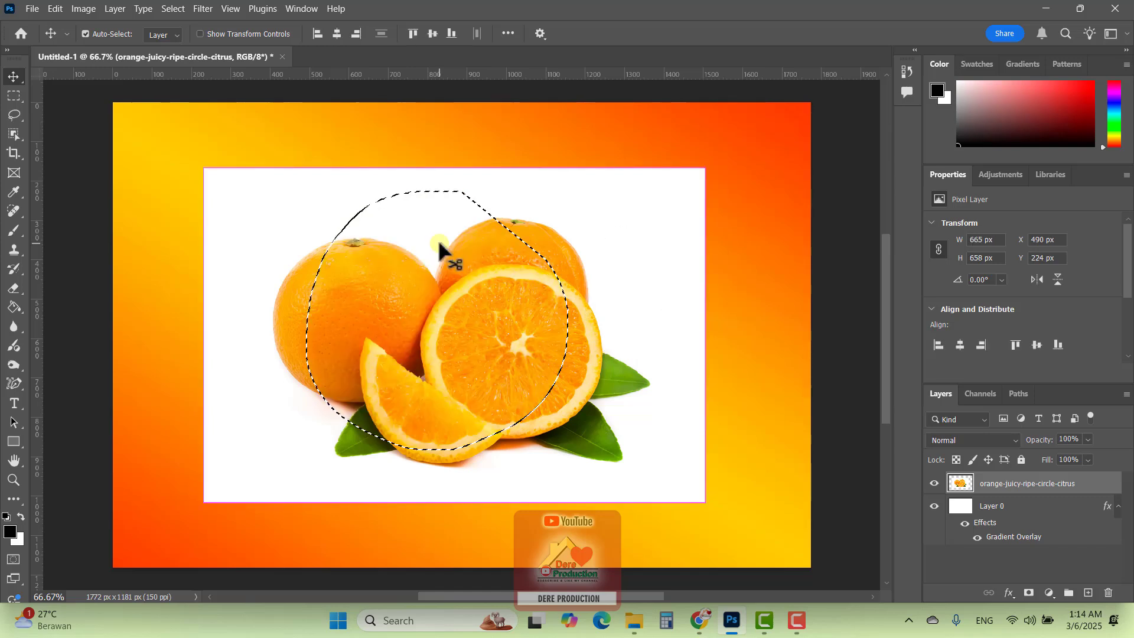
Deselect the remaining lasso selection and switch to the Polygonal Lasso Tool
key("ctrl+d")
left_click(16, 115)
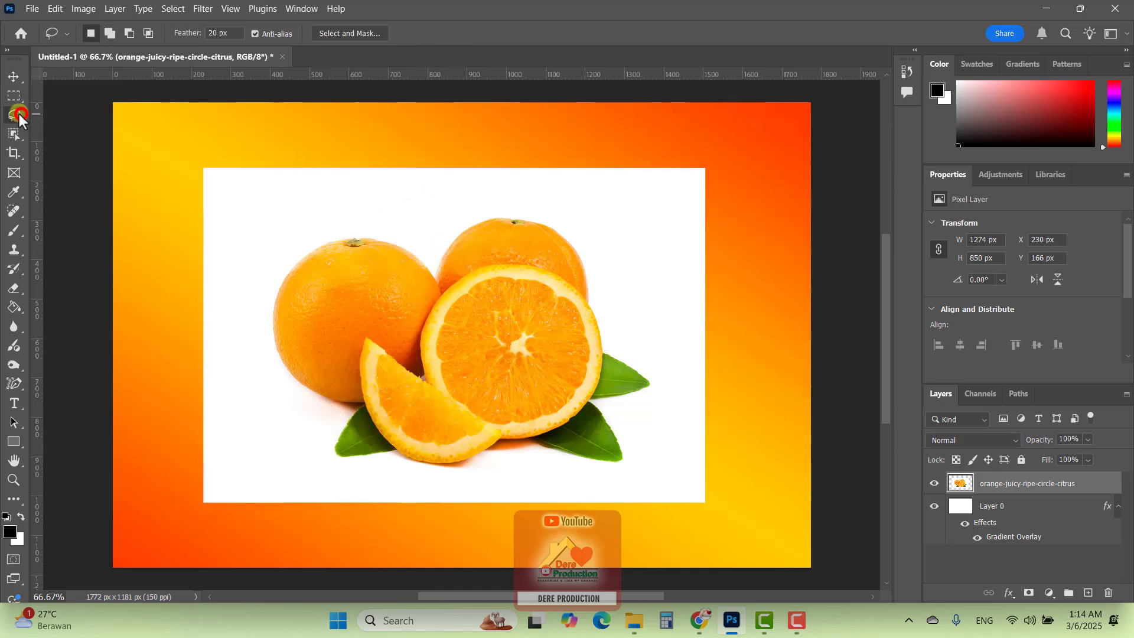
left_click(18, 116)
left_click(61, 133)
left_click(14, 117)
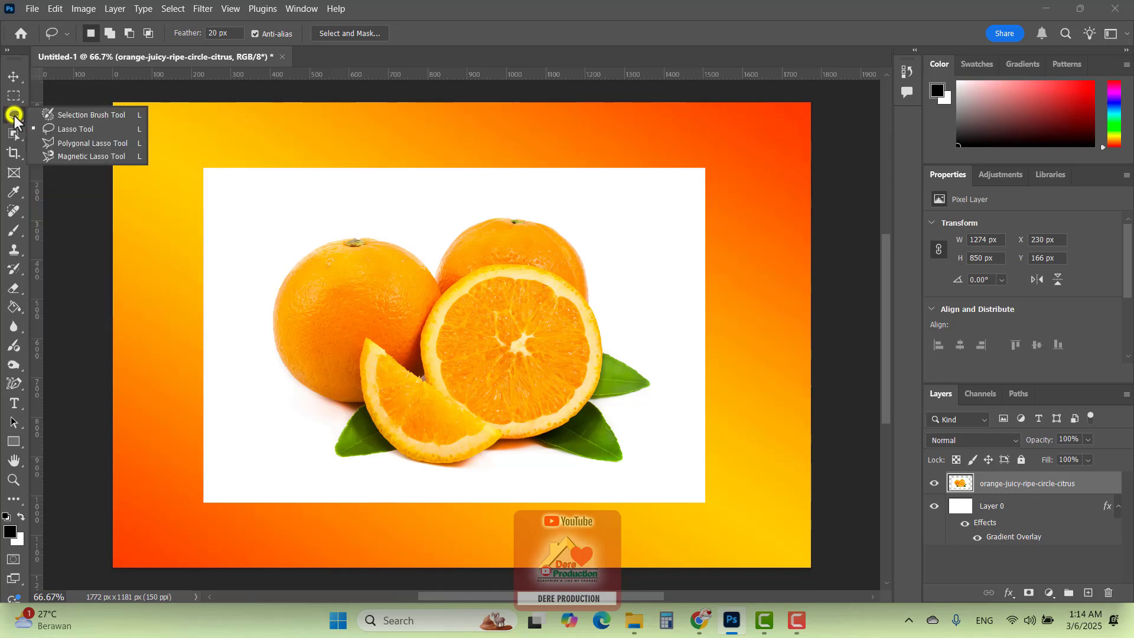
left_click(98, 144)
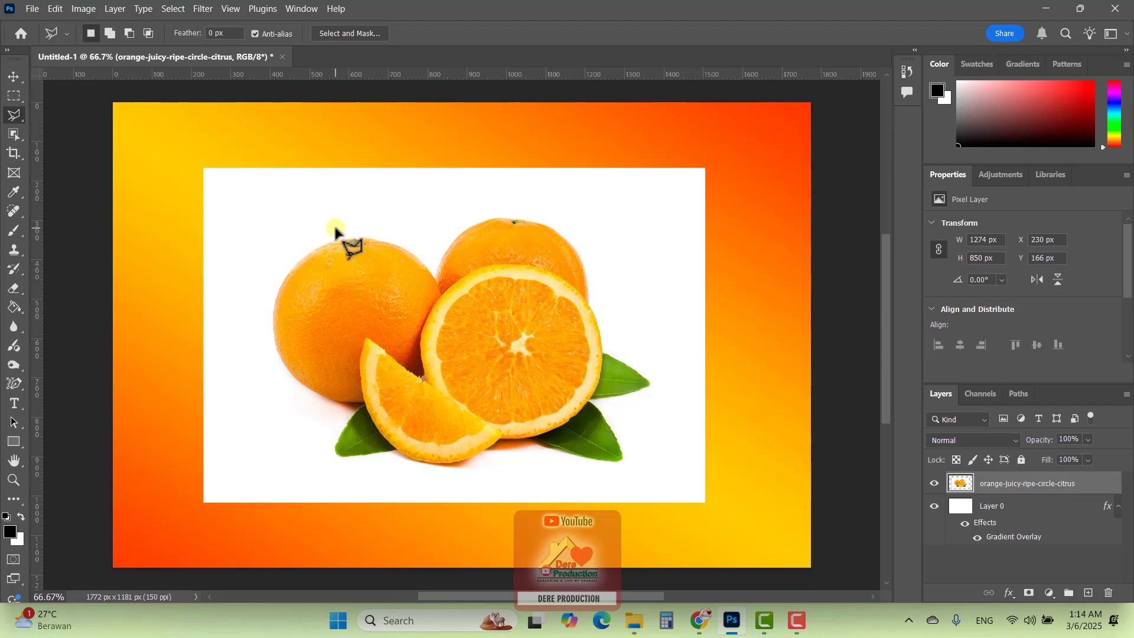
Trace the left orange's upper edge with Polygonal Lasso points, from its left side over the stem to the upper right
key("ctrl+plus")
key("ctrl+plus")
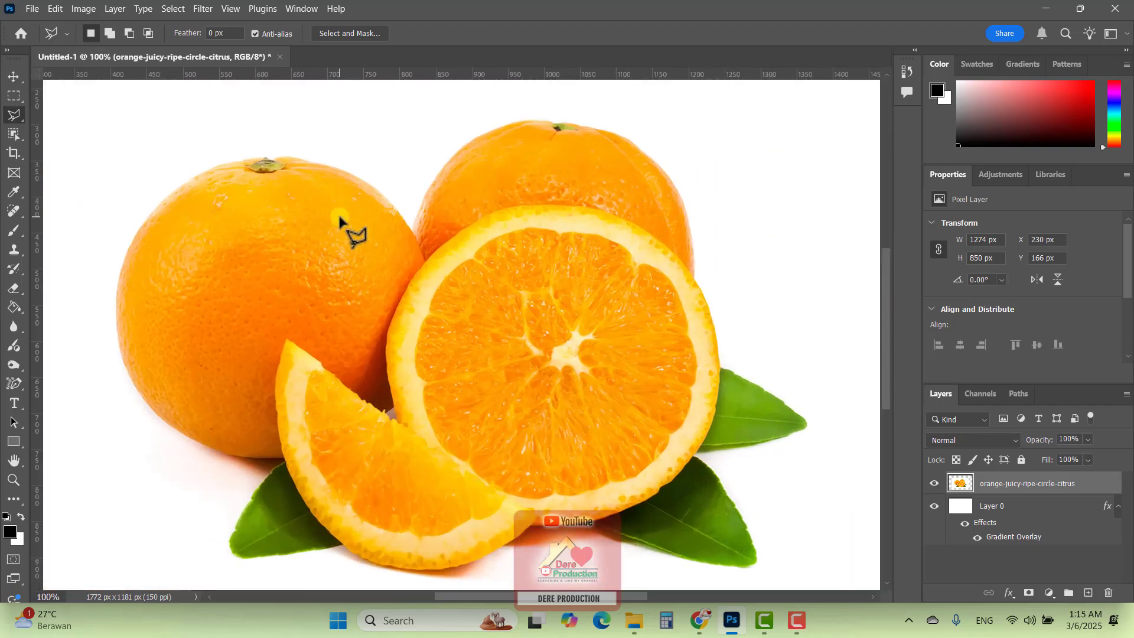
left_click_drag(313, 231, 643, 293)
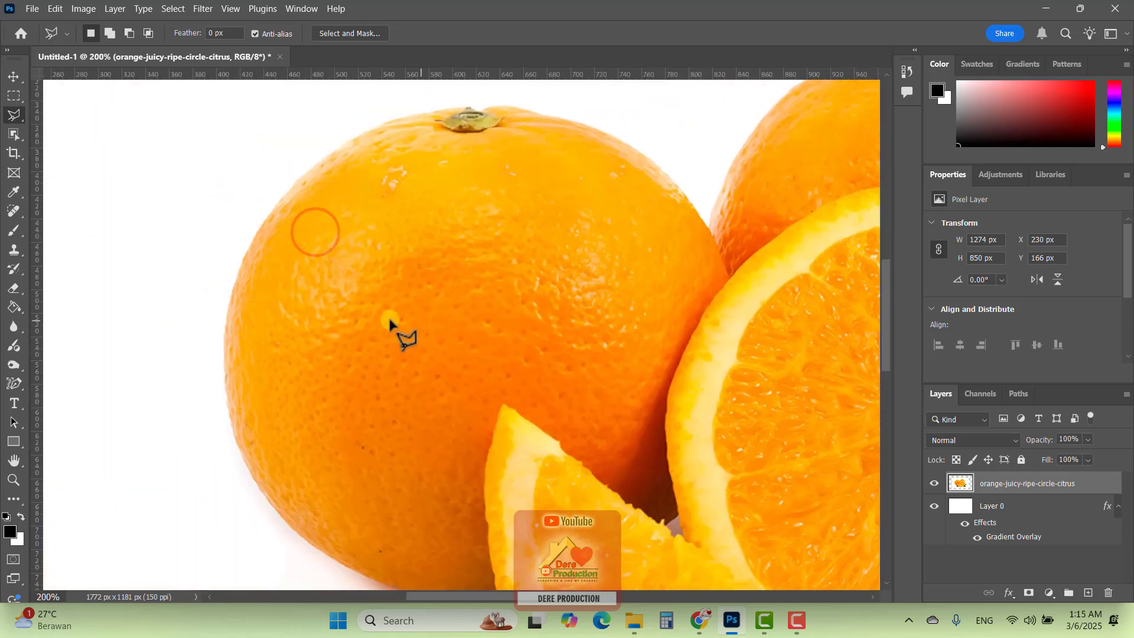
left_click(231, 293)
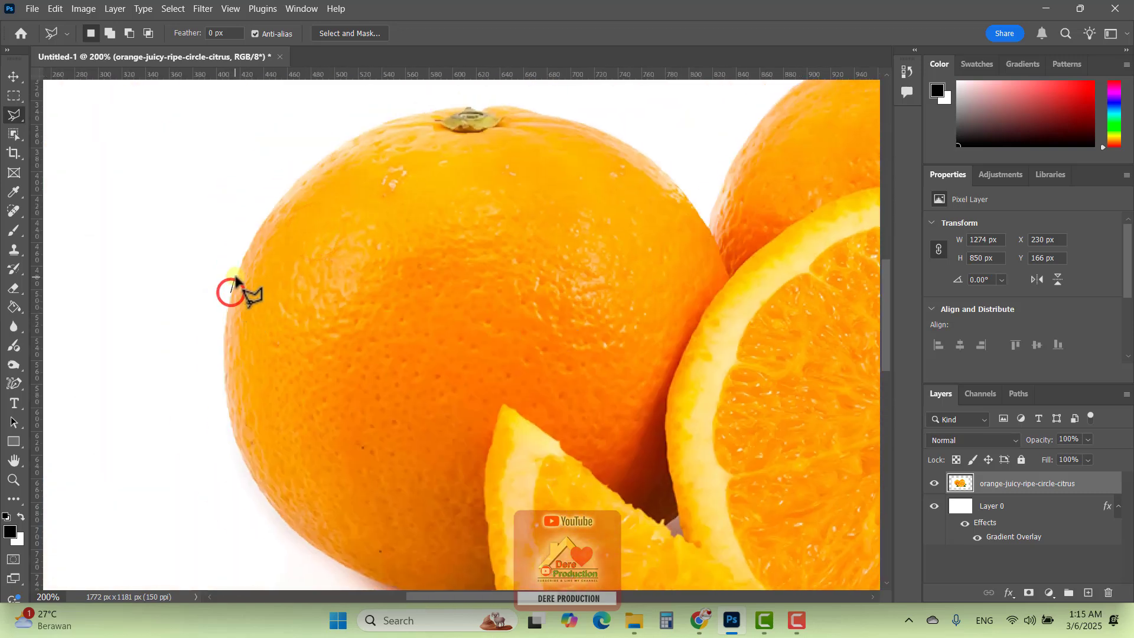
left_click(251, 242)
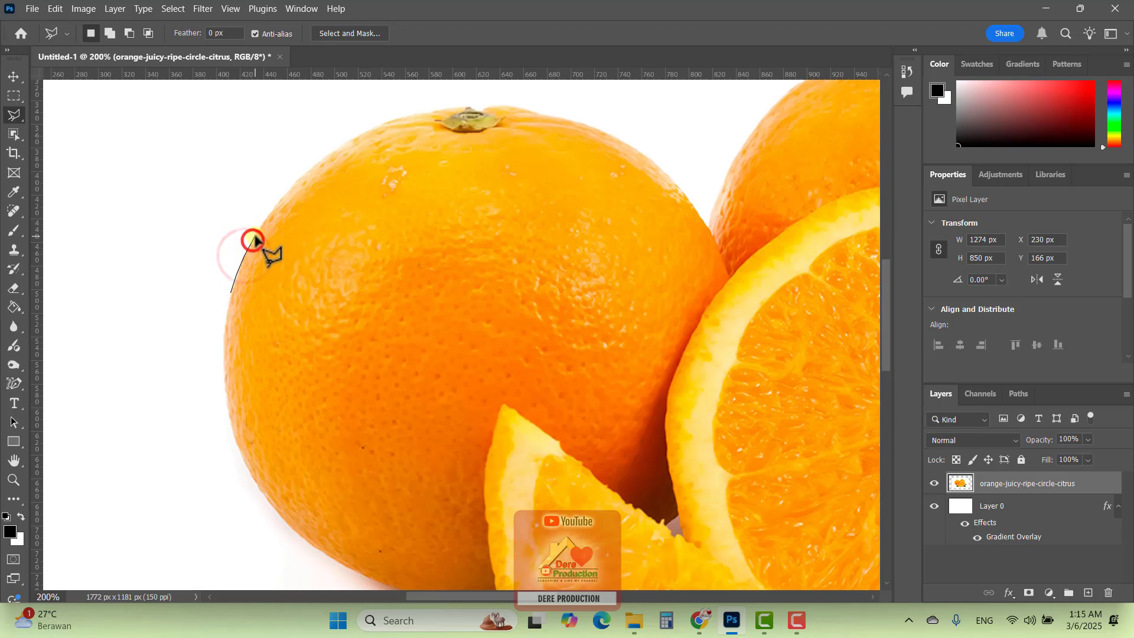
left_click(260, 228)
left_click(271, 213)
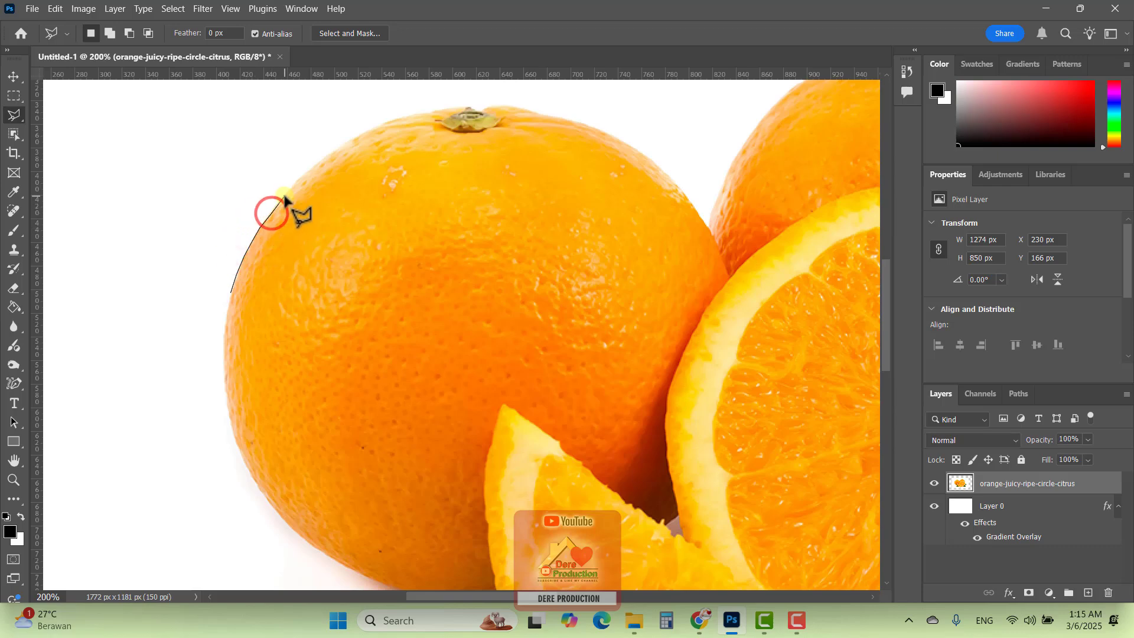
left_click(284, 197)
left_click(301, 175)
left_click(322, 158)
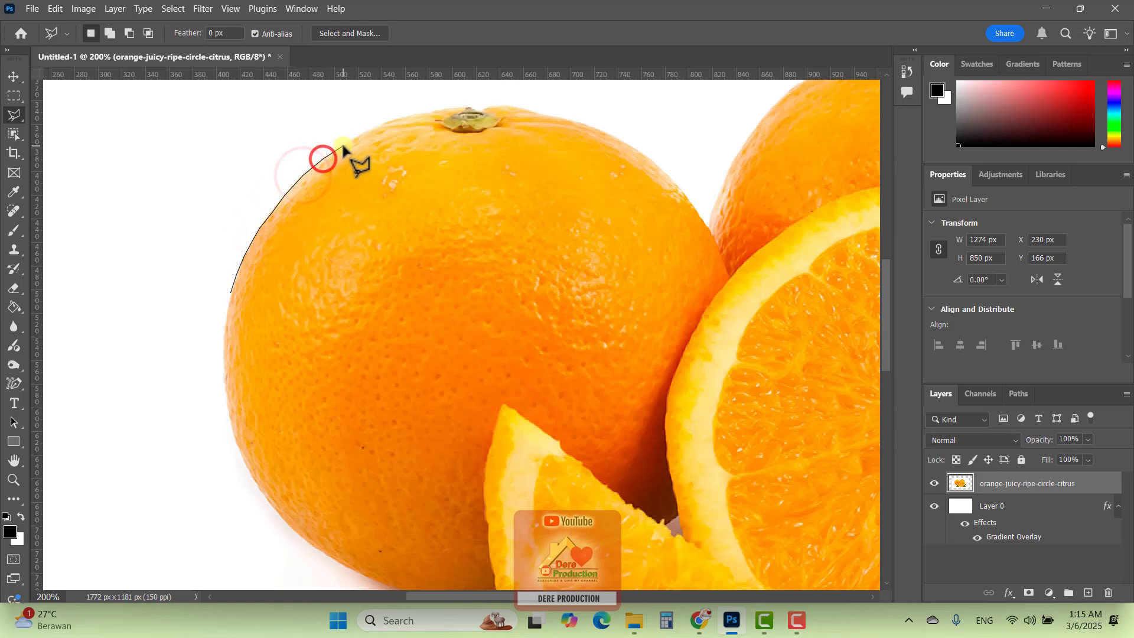
left_click(342, 143)
left_click(369, 128)
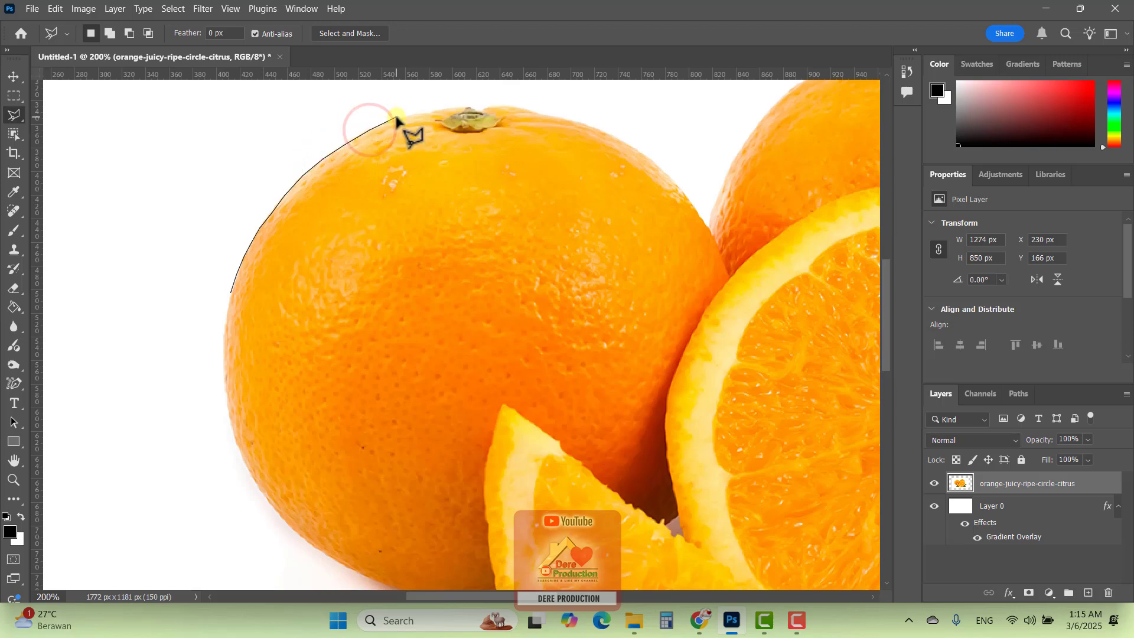
left_click(394, 116)
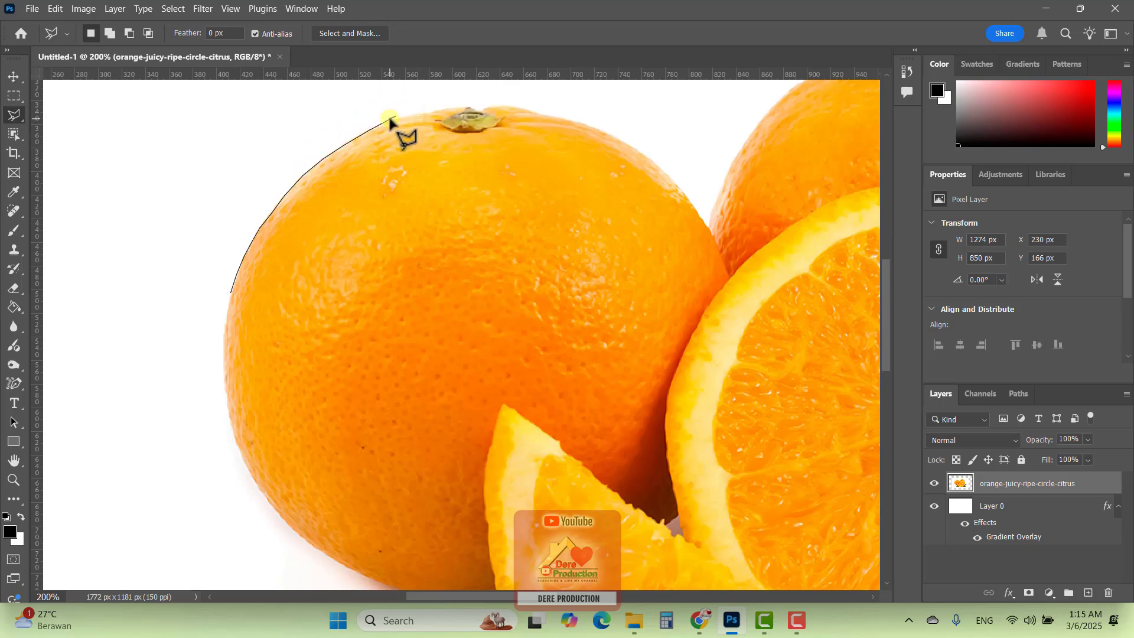
left_click(389, 119)
left_click(413, 114)
left_click(438, 111)
left_click(462, 107)
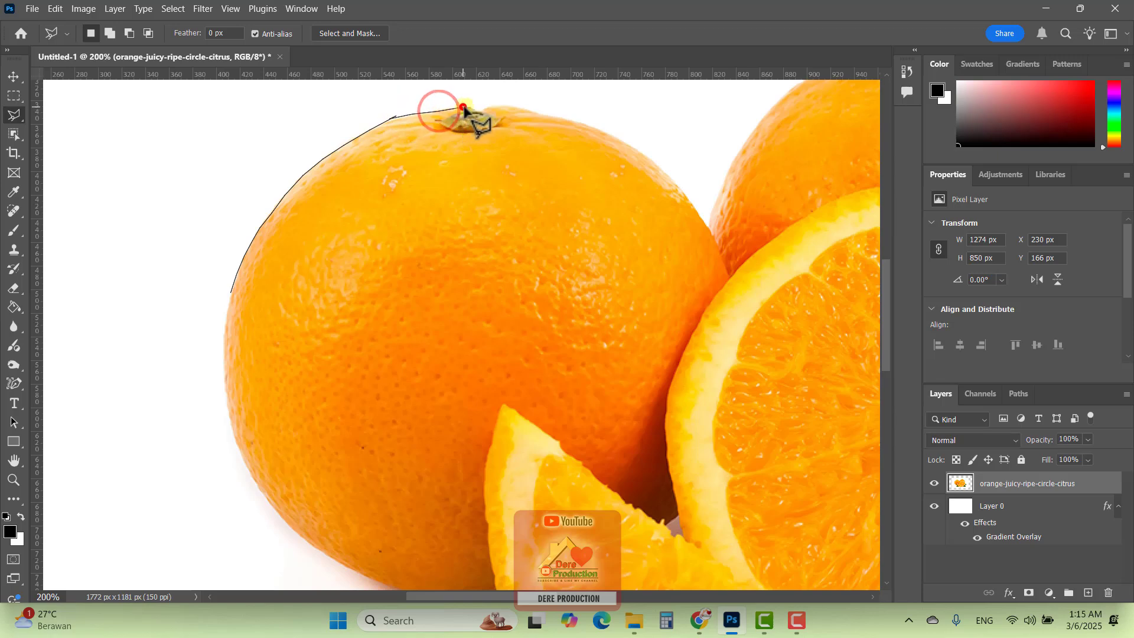
left_click(499, 107)
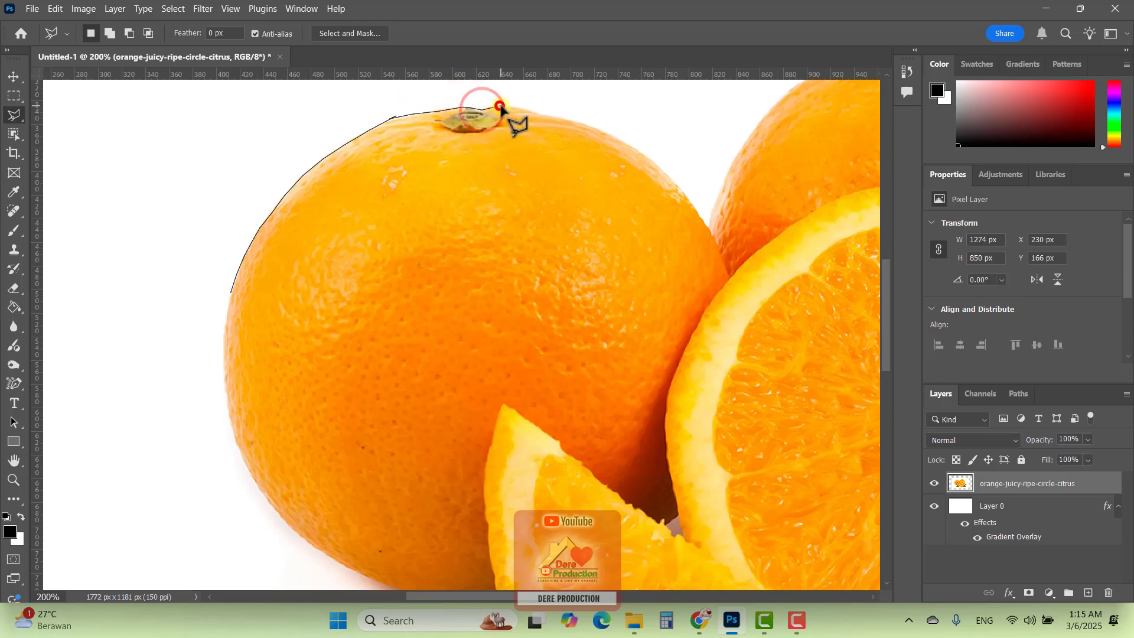
left_click(536, 112)
left_click(563, 119)
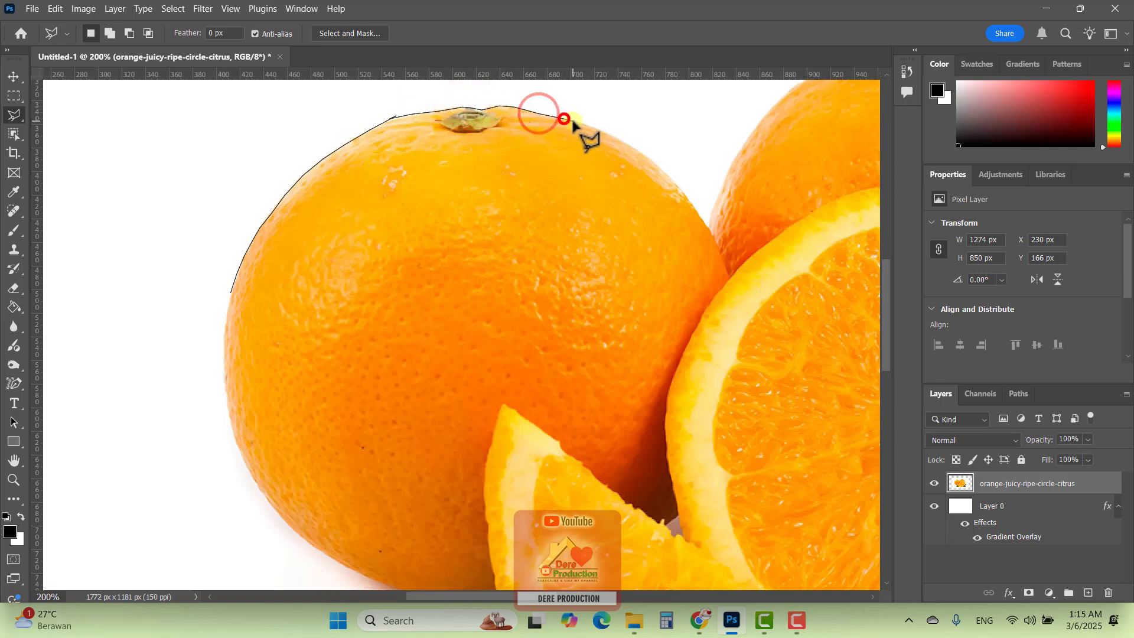
left_click(600, 127)
left_click(620, 142)
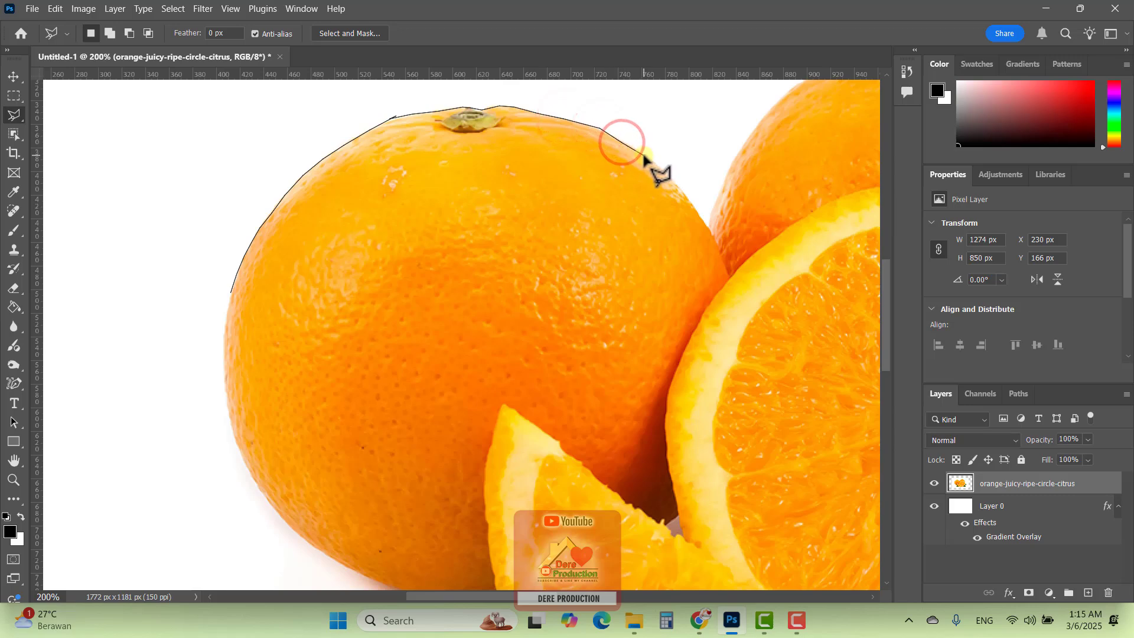
left_click(643, 156)
Close the polygonal selection by running its lower boundary across the middle of the left orange back to the starting point
left_click(665, 207)
left_click(673, 228)
left_click(640, 287)
left_click(490, 318)
left_click(410, 340)
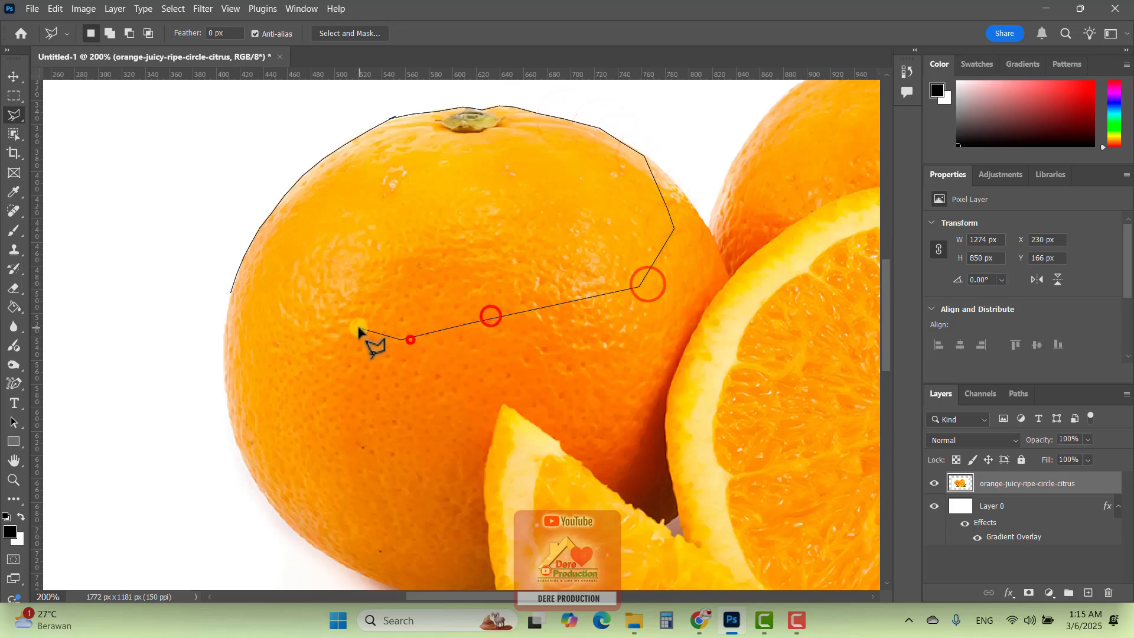
left_click(290, 299)
left_click(263, 309)
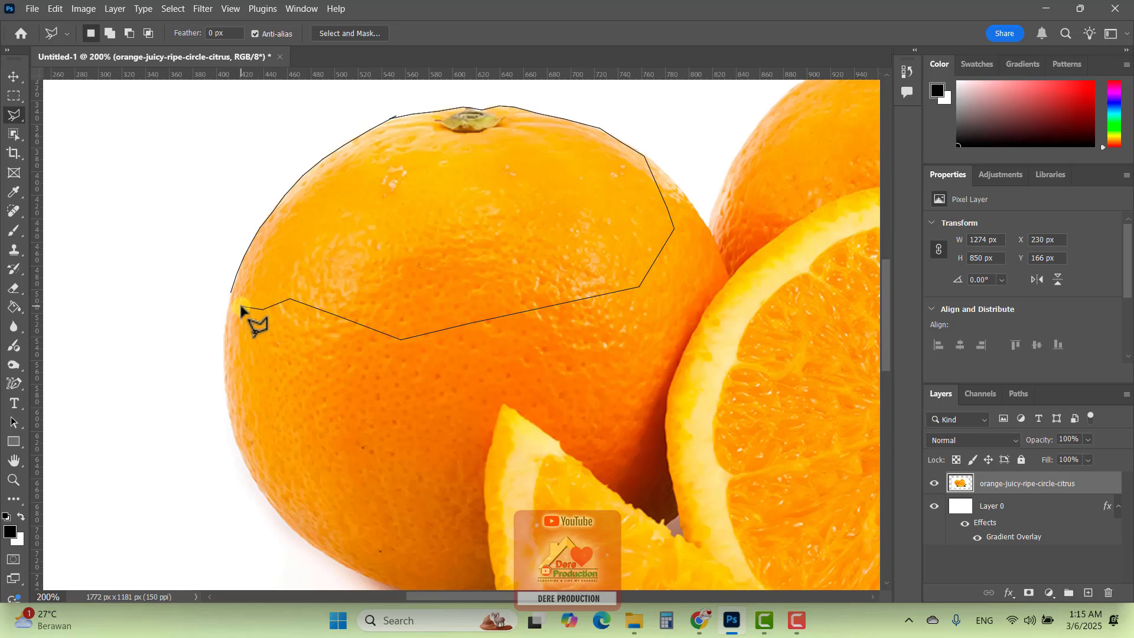
left_click(241, 306)
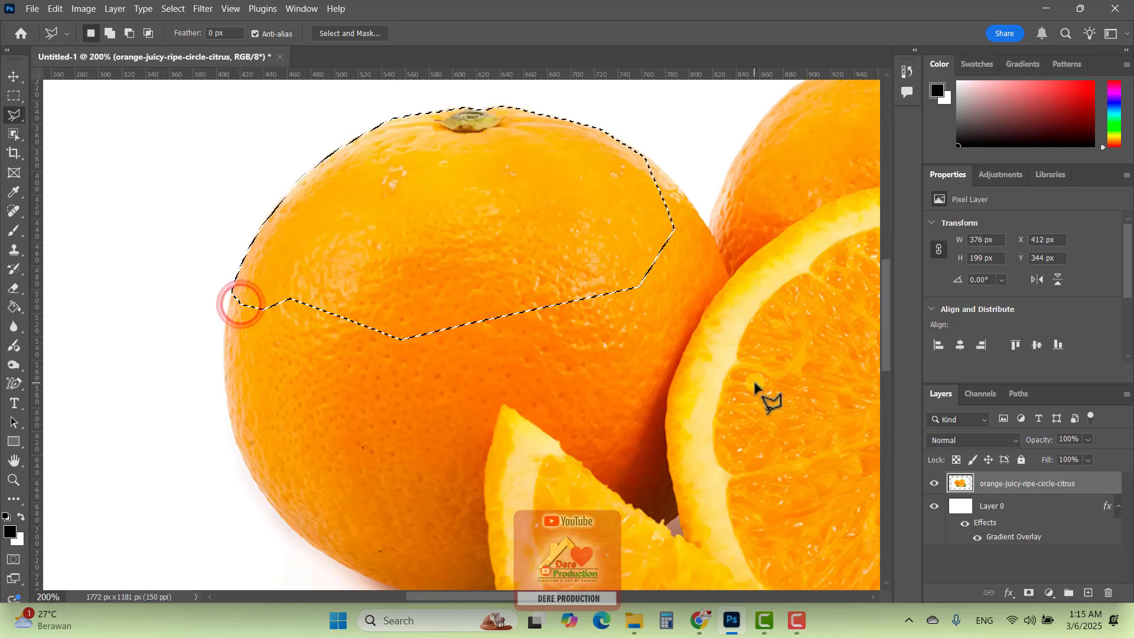
Delete the selected upper part of the left orange and deselect
scroll(756, 386, "up", 1)
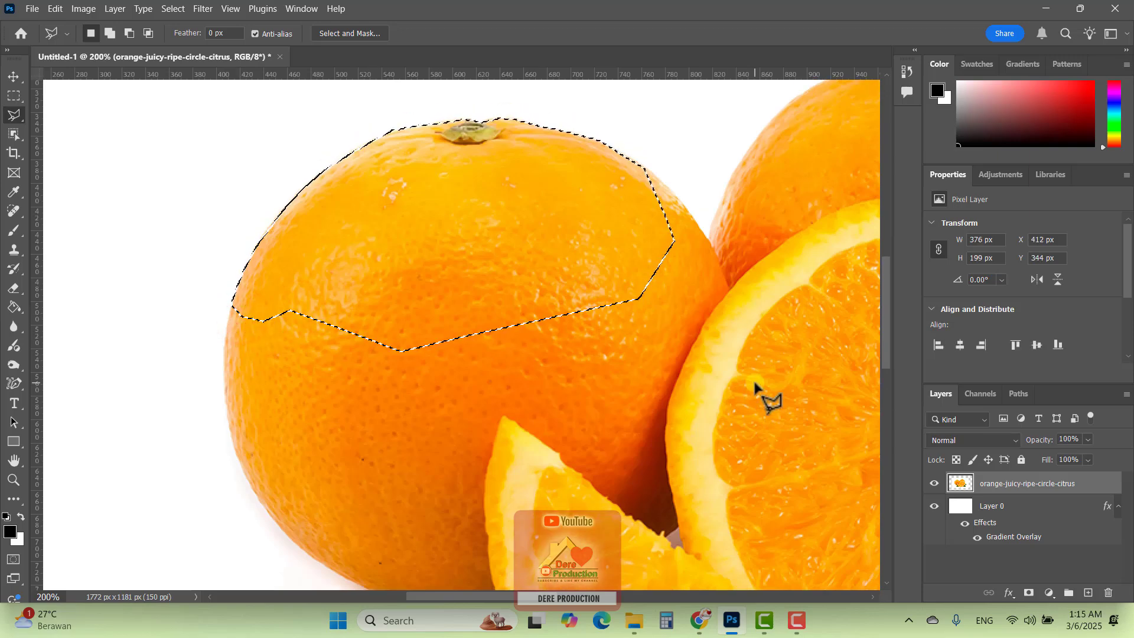
key("Delete")
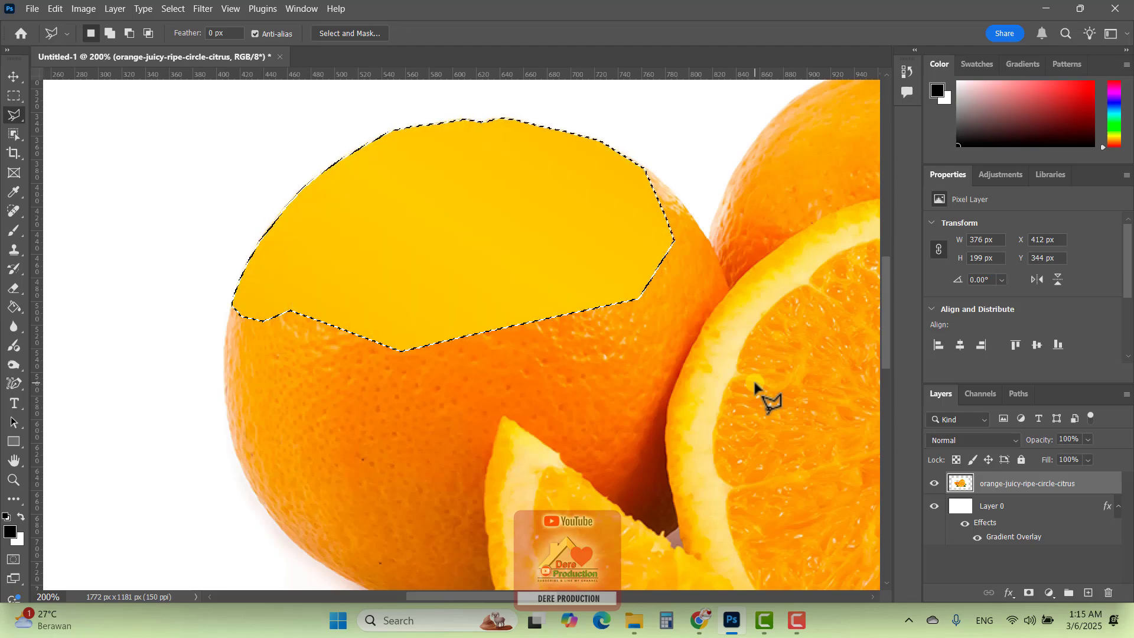
key("ctrl+d")
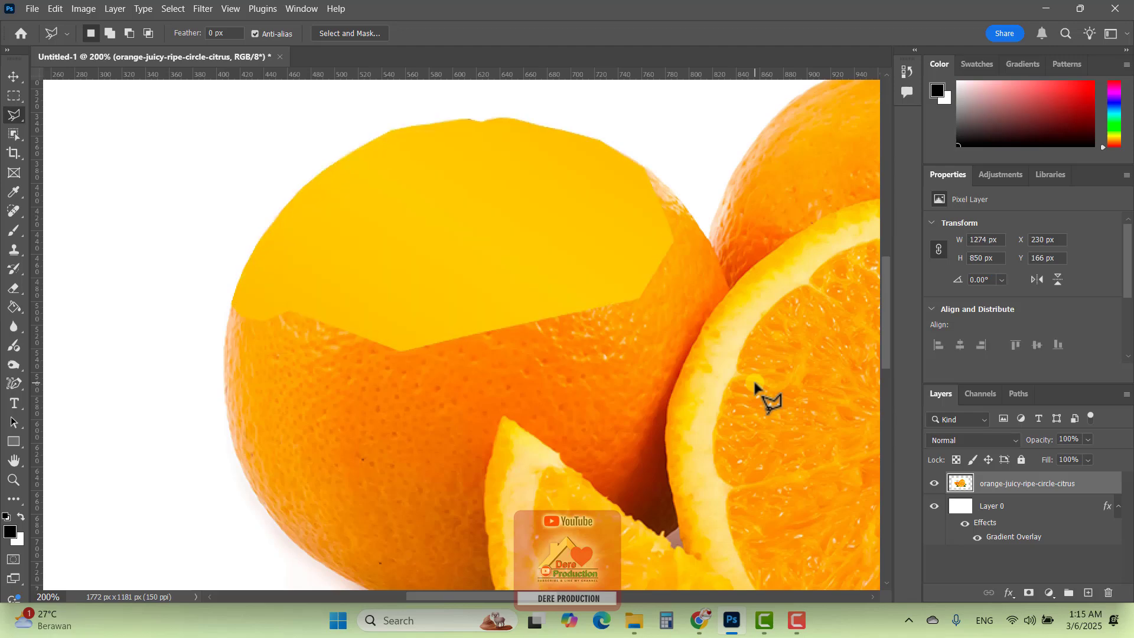
Undo the deletion on the left orange and clear the restored polygonal selection
key("ctrl+z")
key("ctrl+z")
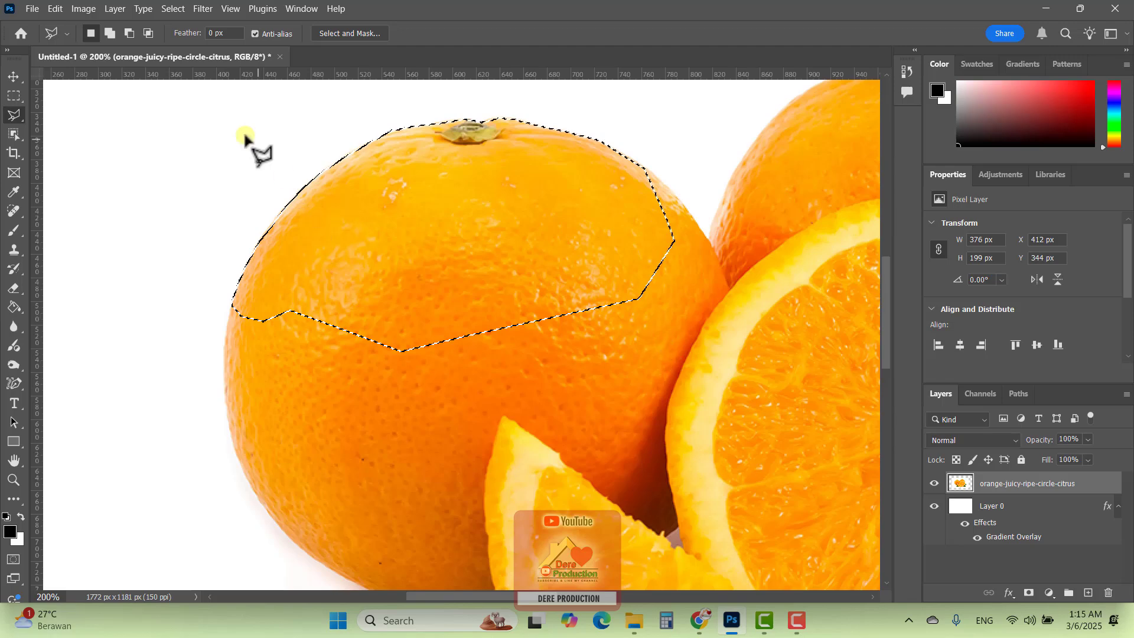
key("ctrl+d")
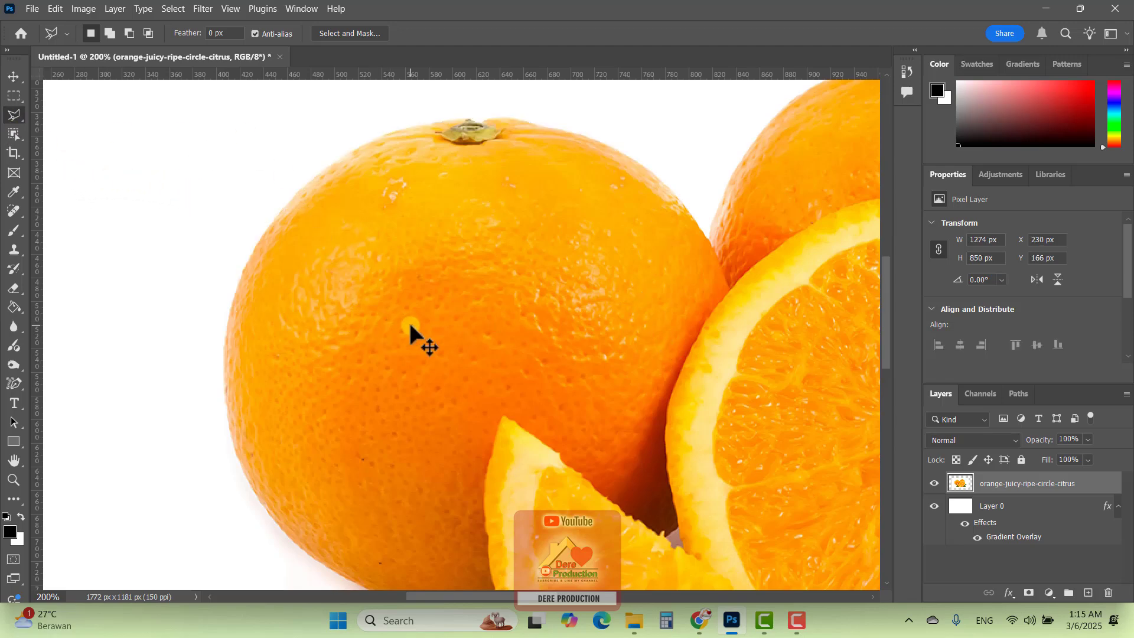
Switch to the Magnetic Lasso Tool with the whole orange photo in view
key("ctrl+minus")
key("ctrl+minus")
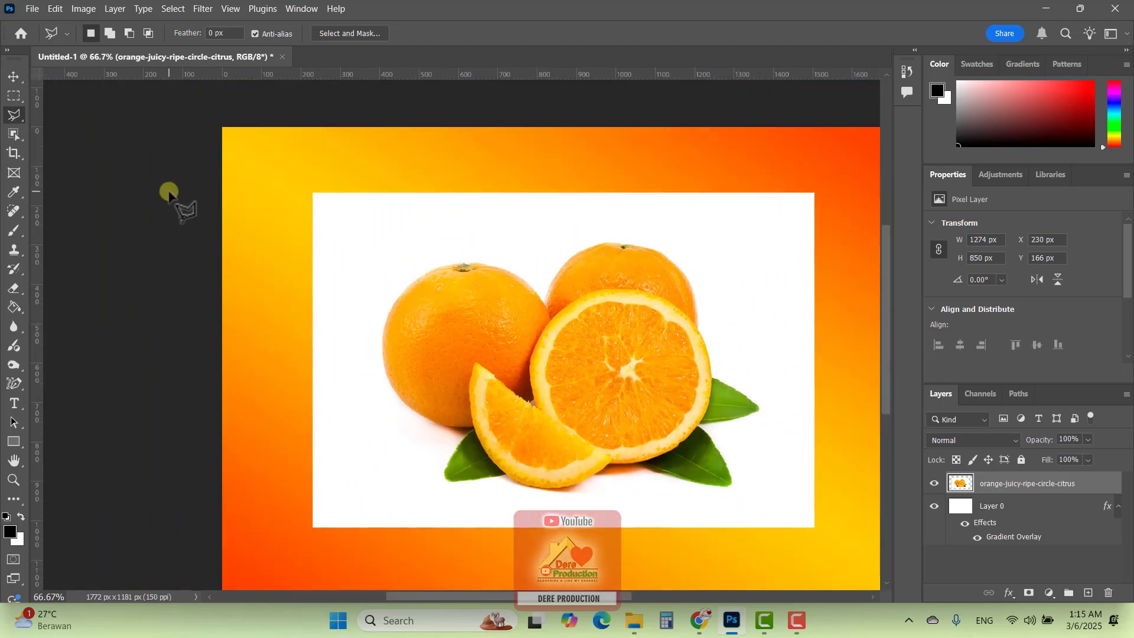
right_click(9, 116)
left_click(66, 143)
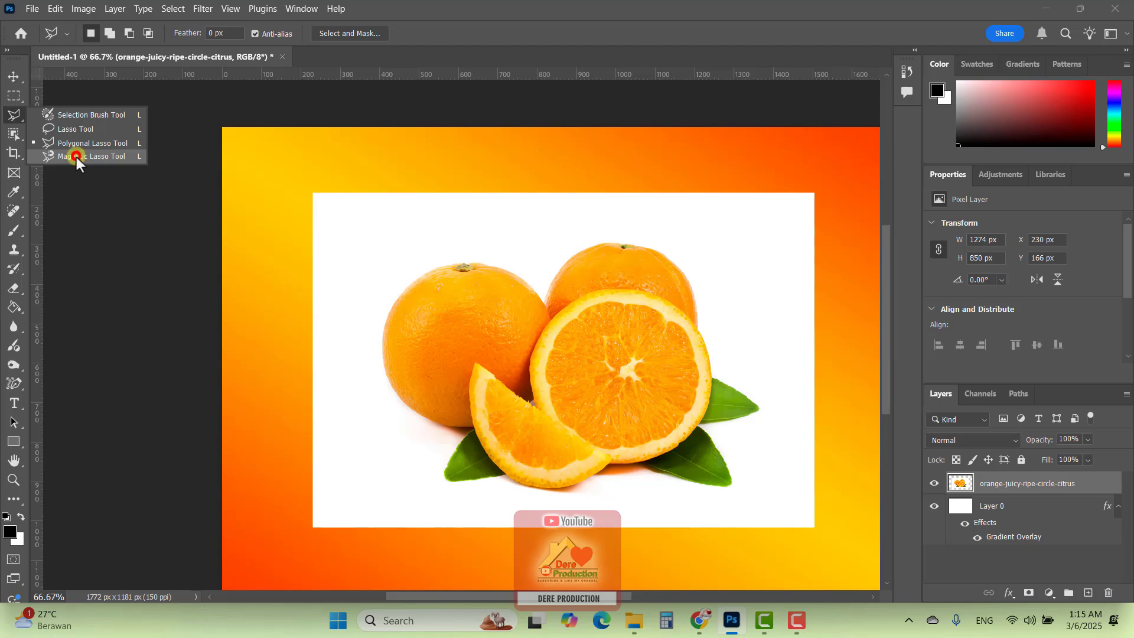
left_click(76, 156)
key("ctrl+plus")
key("ctrl+plus")
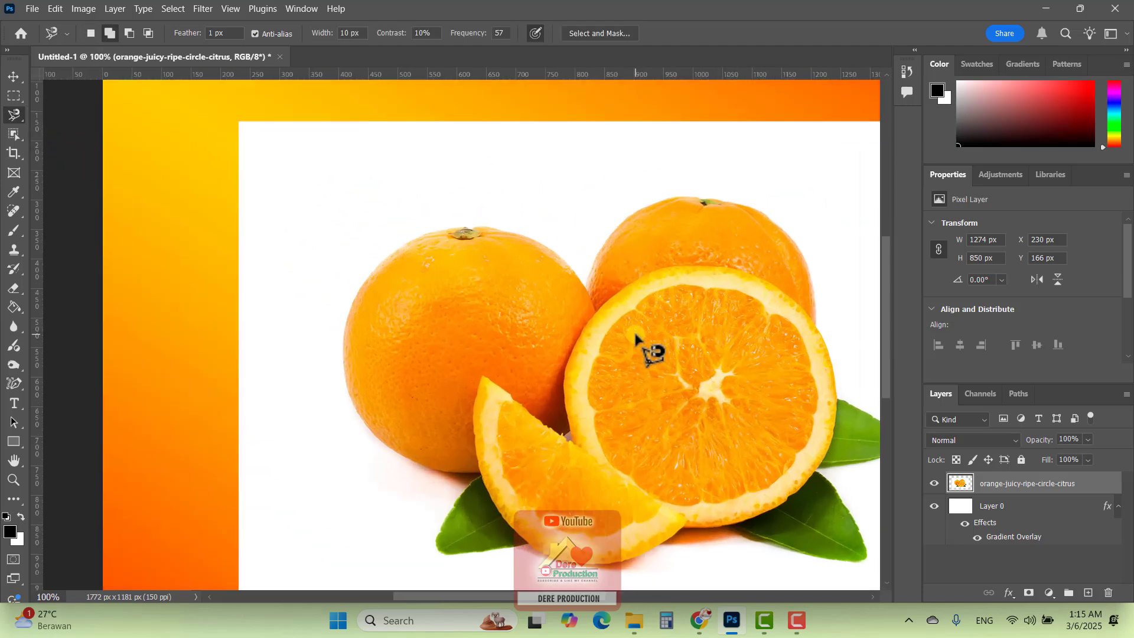
key("ctrl+minus")
key("ctrl+minus")
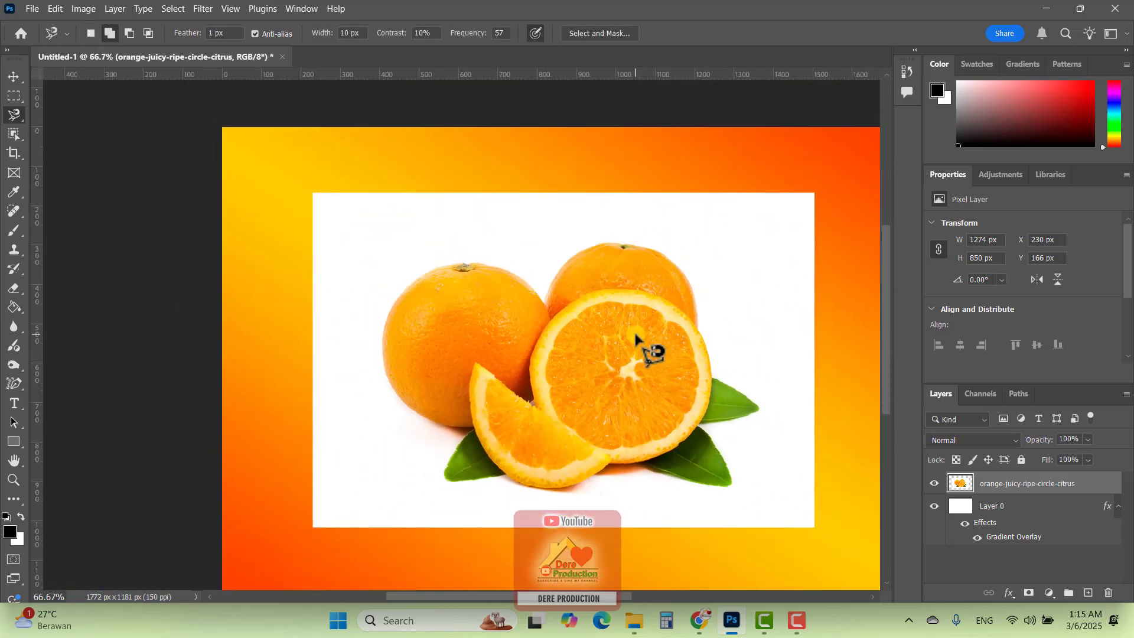
key("ctrl+plus")
key("ctrl+plus")
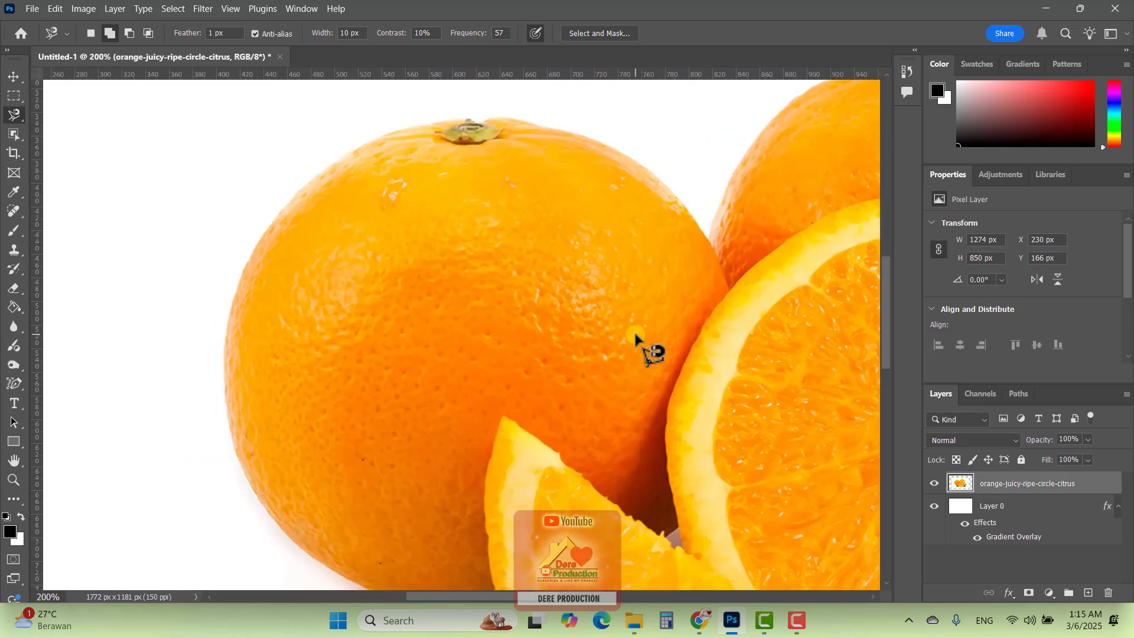
key("ctrl+plus")
key("ctrl+plus")
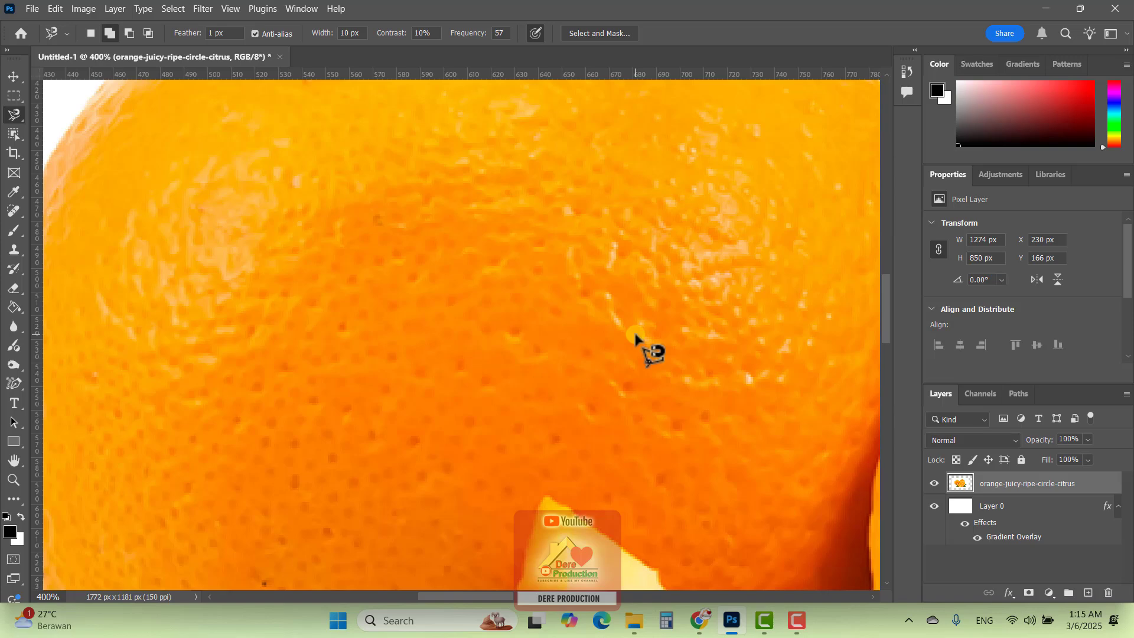
key("ctrl+minus")
key("ctrl+minus")
key("ctrl+minus")
key("ctrl+minus")
key("ctrl+minus")
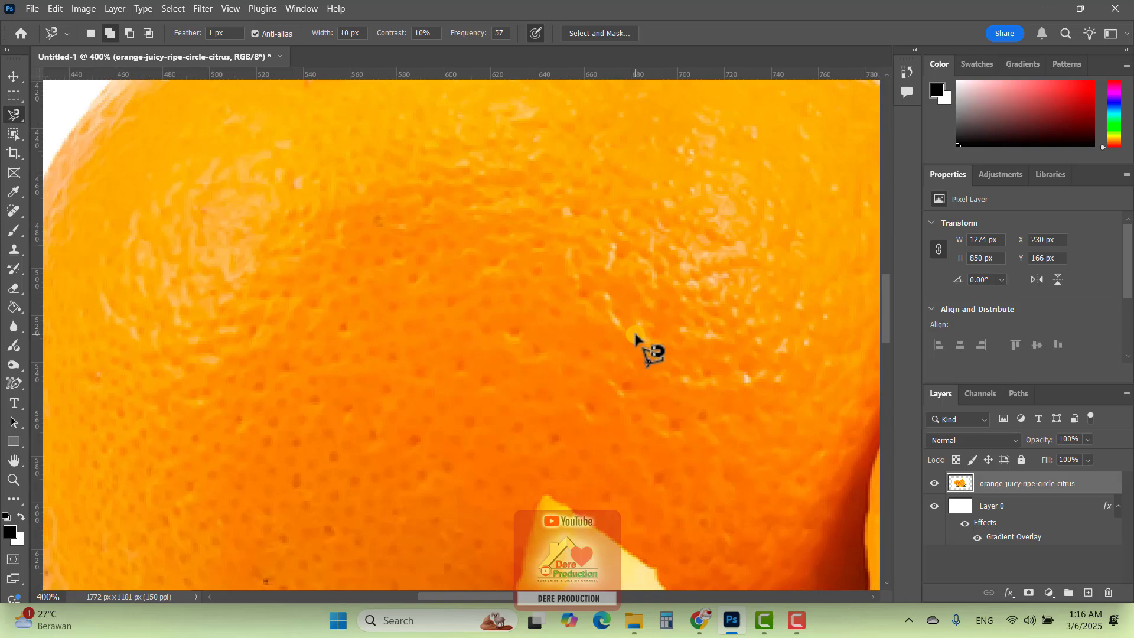
key("ctrl+plus")
key("ctrl+plus")
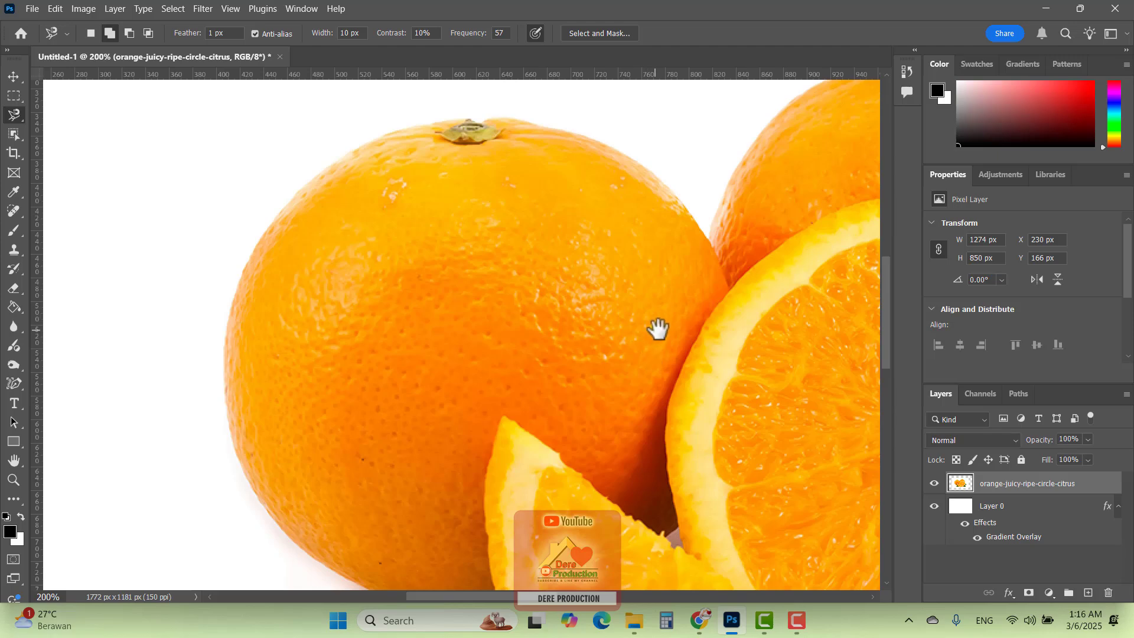
Trace the top edges of the left and back oranges with the Magnetic Lasso, starting at the left orange's upper-left edge
mouse_move(746, 318)
left_mouse_down()
mouse_move(619, 313)
mouse_move(278, 346)
mouse_move(561, 296)
mouse_move(526, 387)
mouse_move(604, 364)
mouse_move(602, 336)
mouse_move(605, 353)
left_mouse_up()
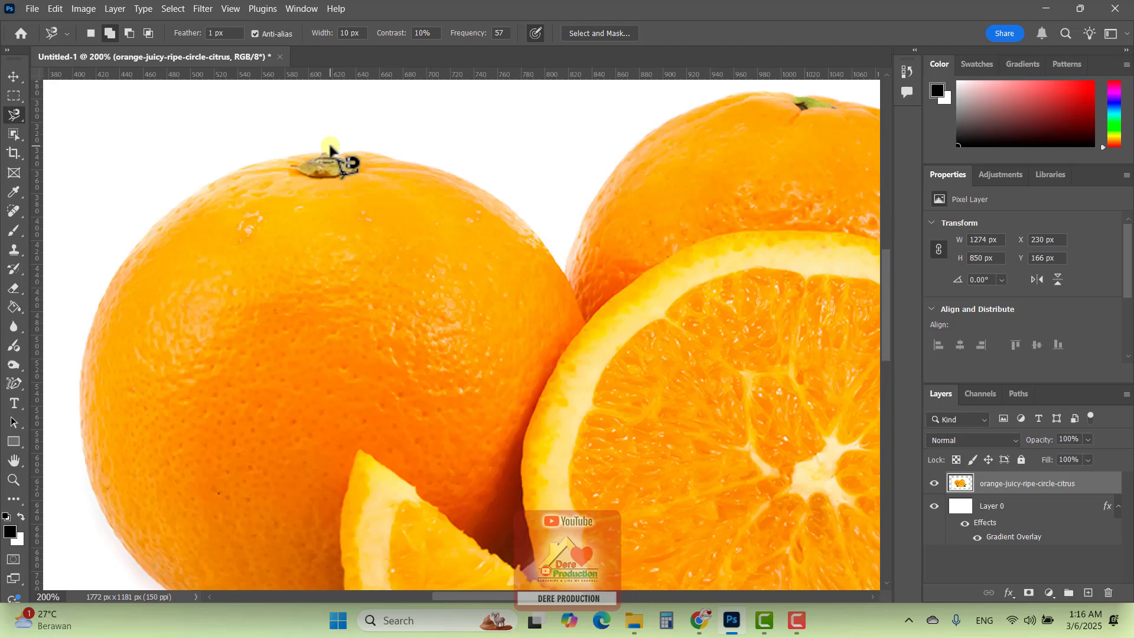
key("ctrl+minus")
left_click_drag(457, 331, 410, 283)
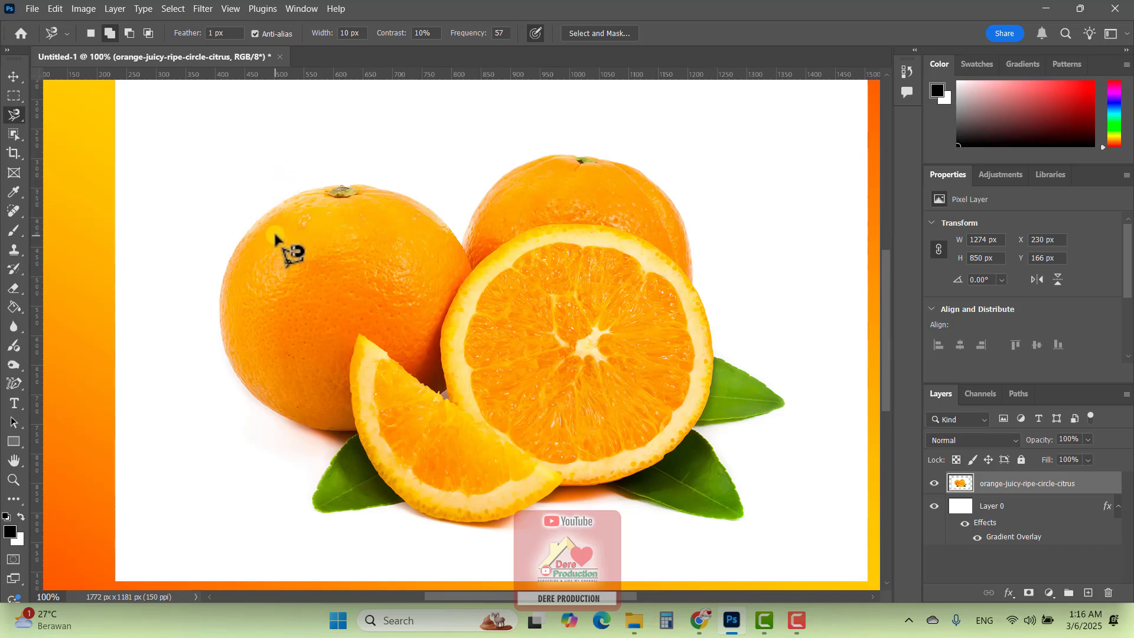
left_click(232, 255)
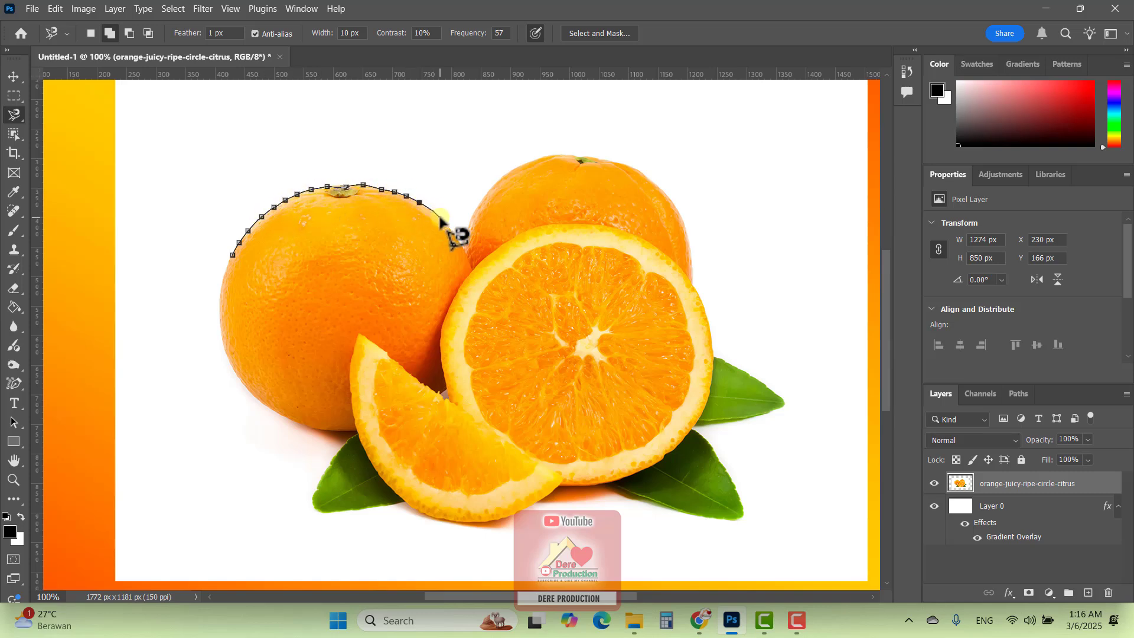
mouse_move(464, 236)
left_mouse_down()
mouse_move(512, 169)
mouse_move(593, 155)
mouse_move(656, 184)
mouse_move(693, 251)
left_mouse_up()
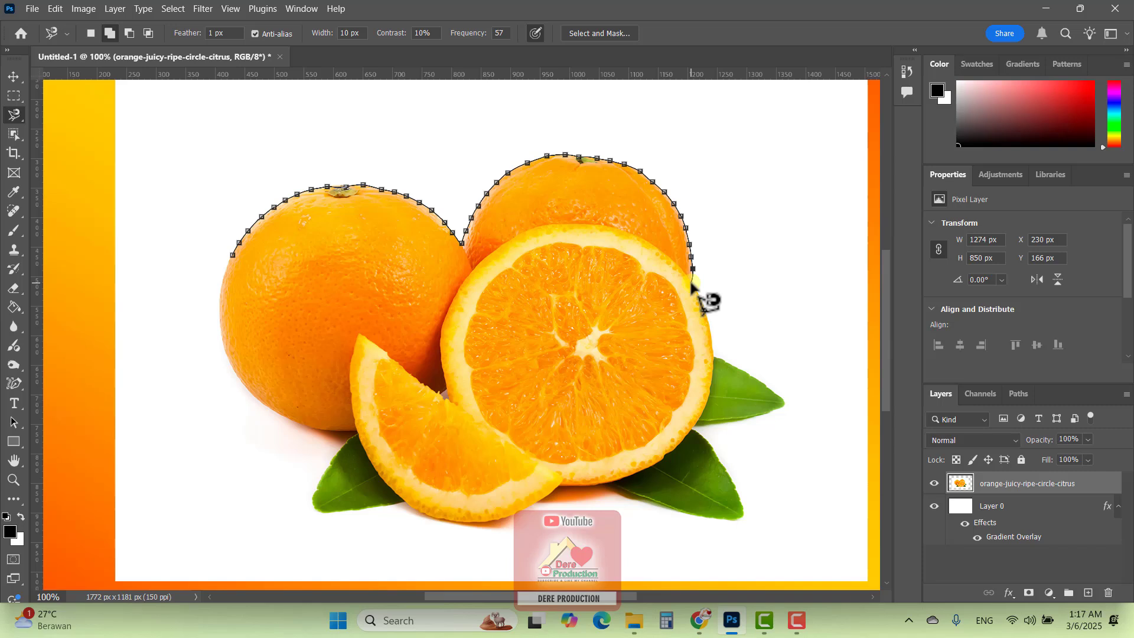
Continue the magnetic path down the cut orange, around the leaves and lower edges, and close it at the starting point on the left orange
left_click(700, 293)
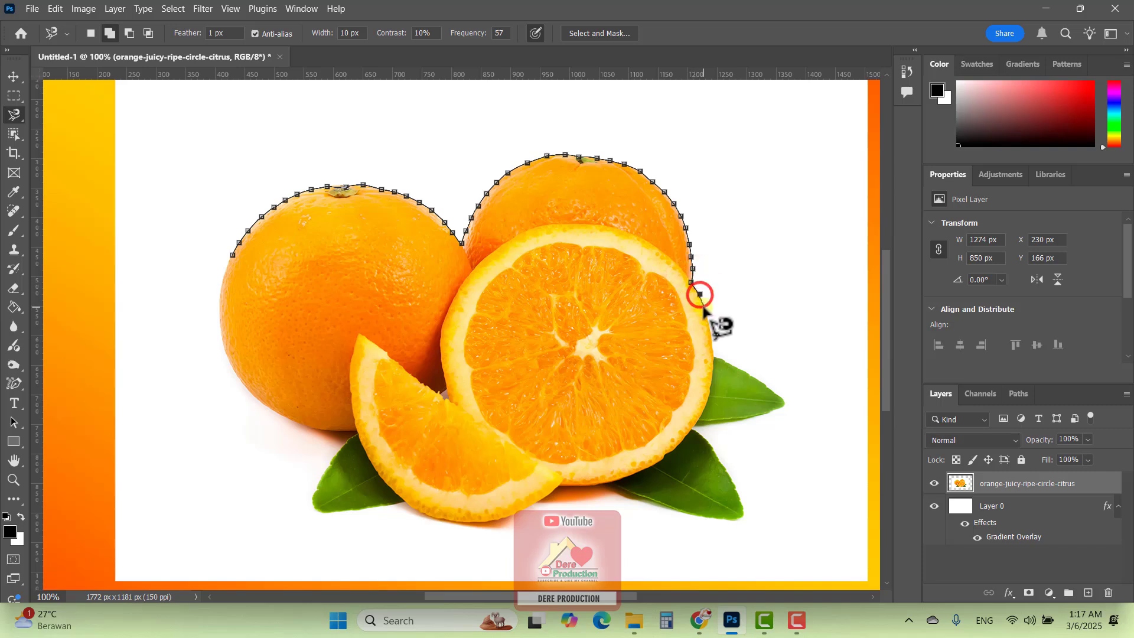
left_click(706, 311)
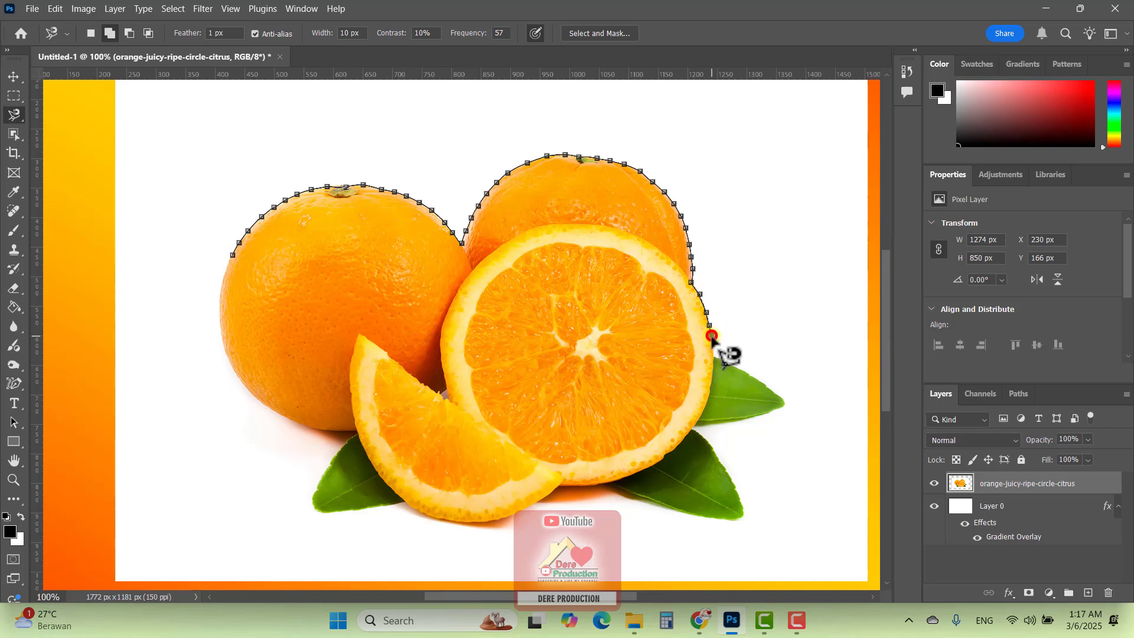
left_click(711, 334)
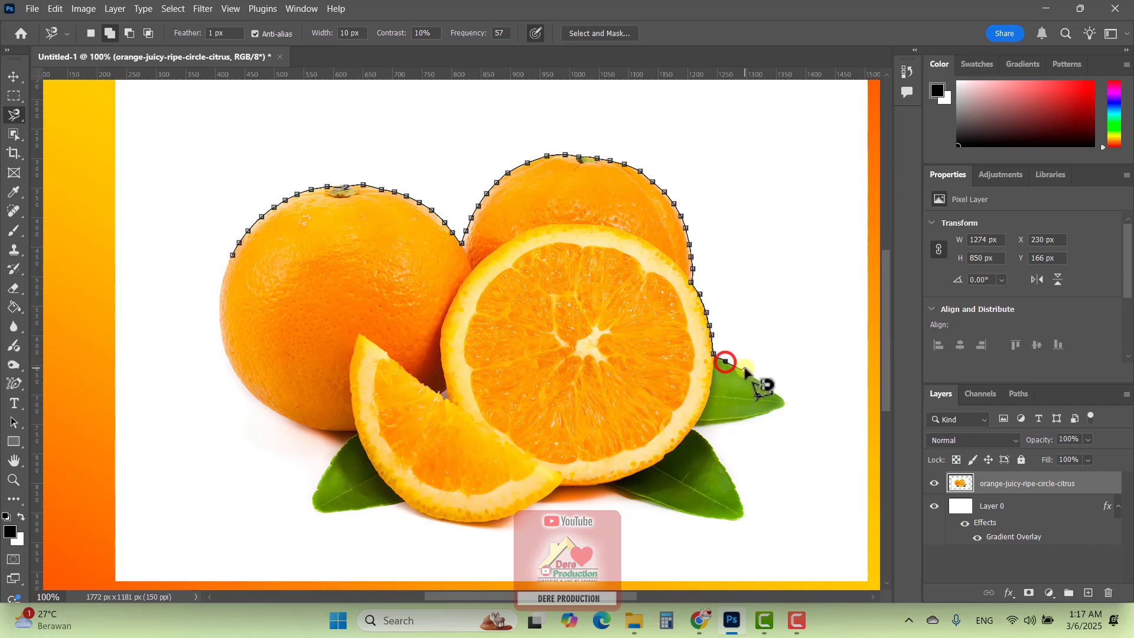
left_click(725, 361)
left_click(749, 372)
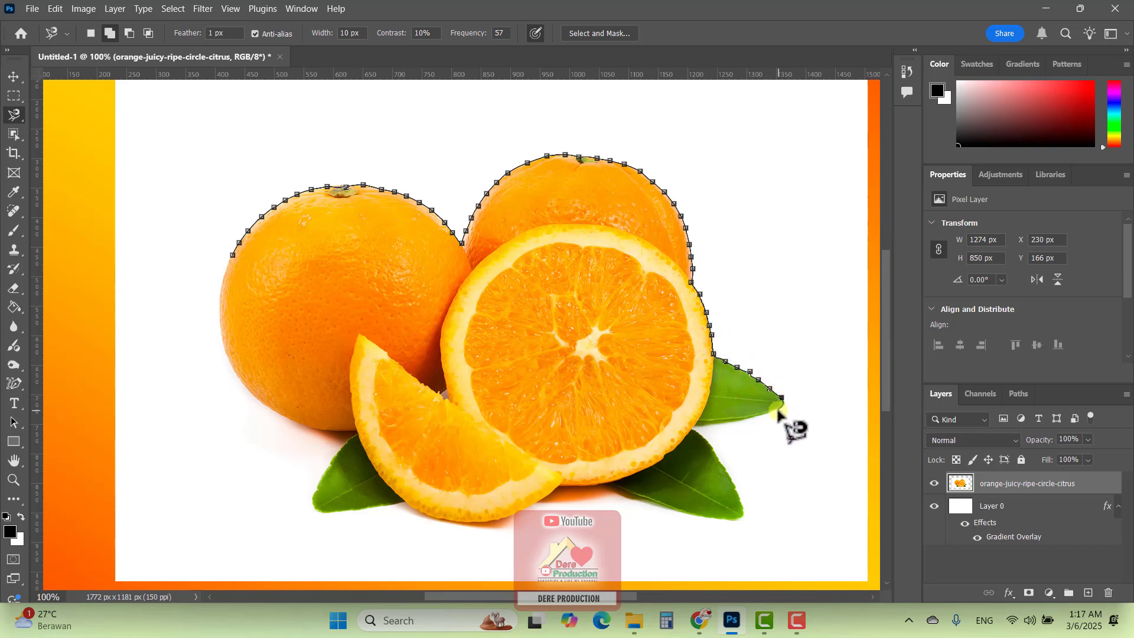
left_click(694, 428)
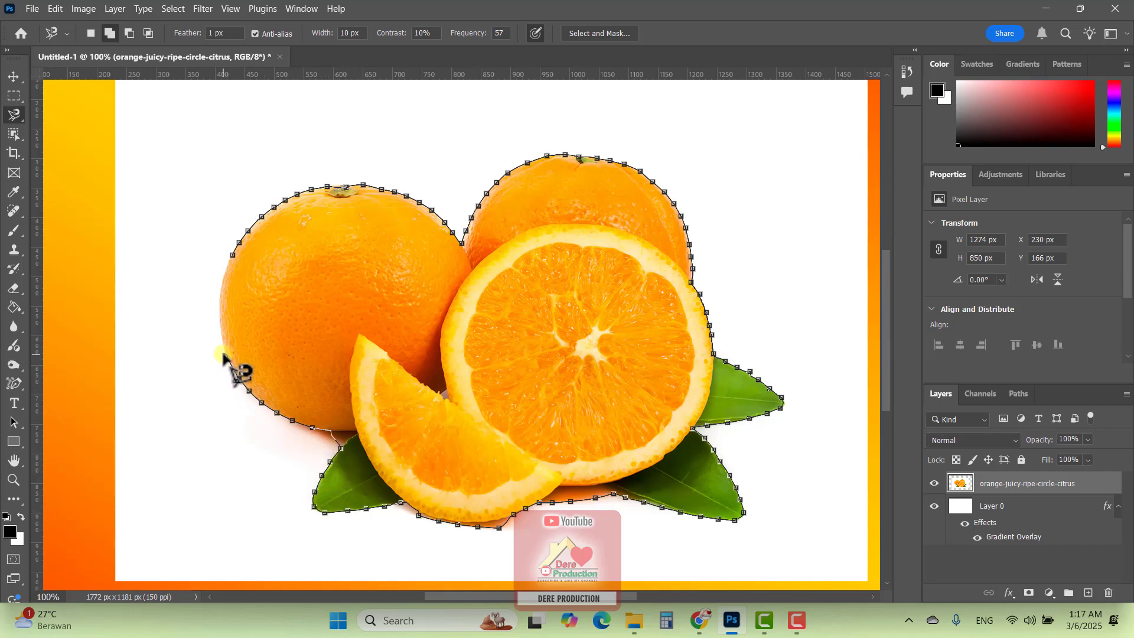
left_click(230, 257)
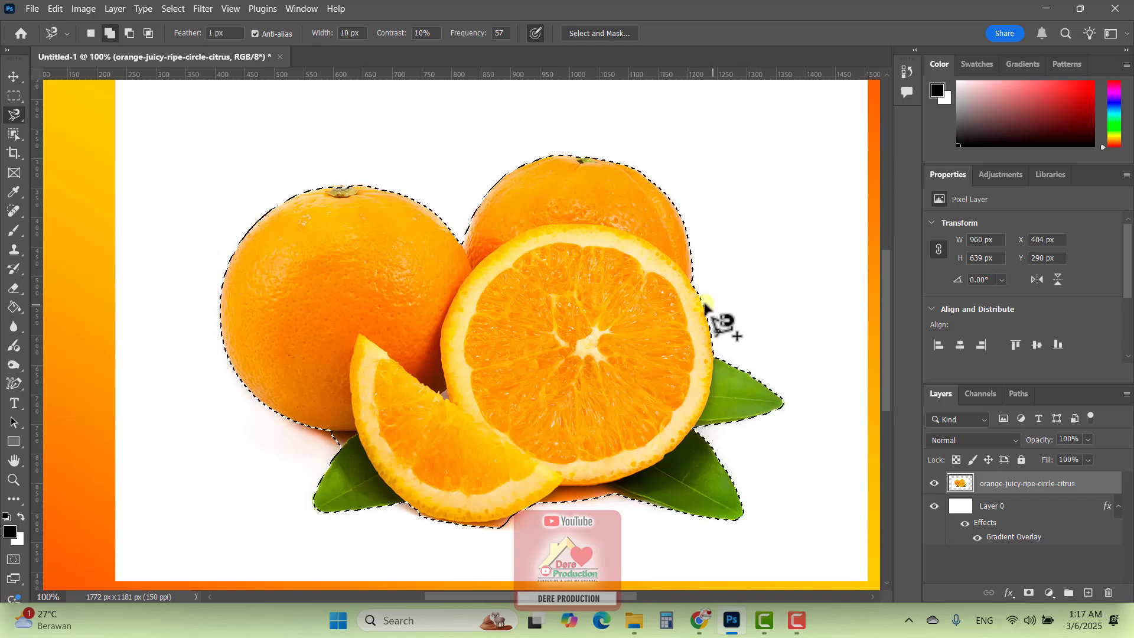
Invert the fruit selection, delete the white photo background and deselect
scroll(555, 271, "up", 3)
left_click(173, 10)
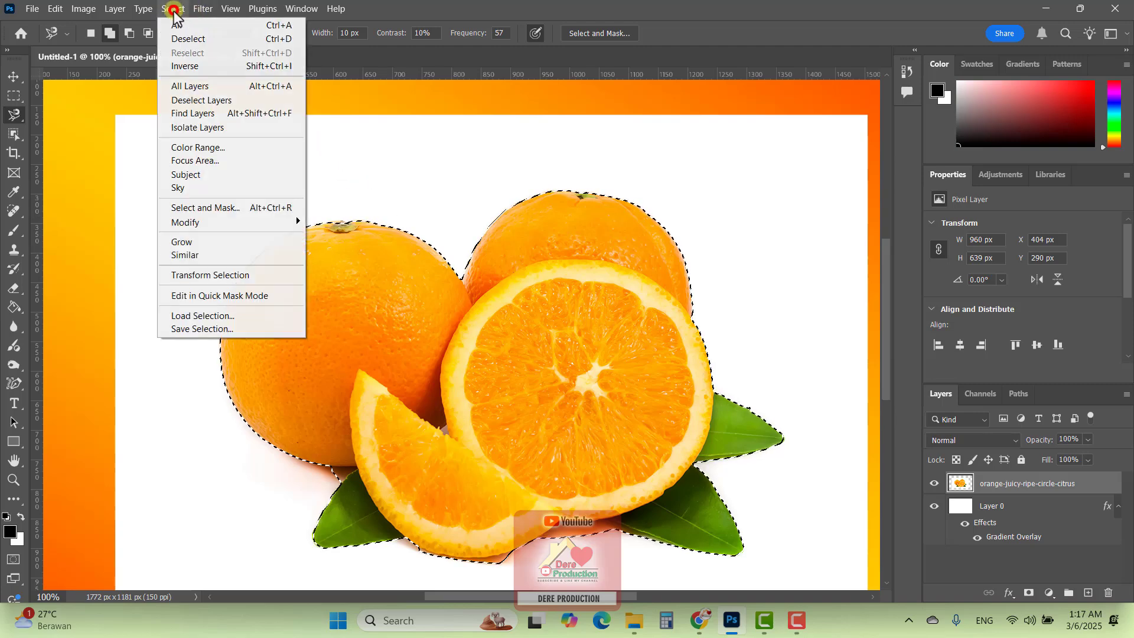
left_click(184, 66)
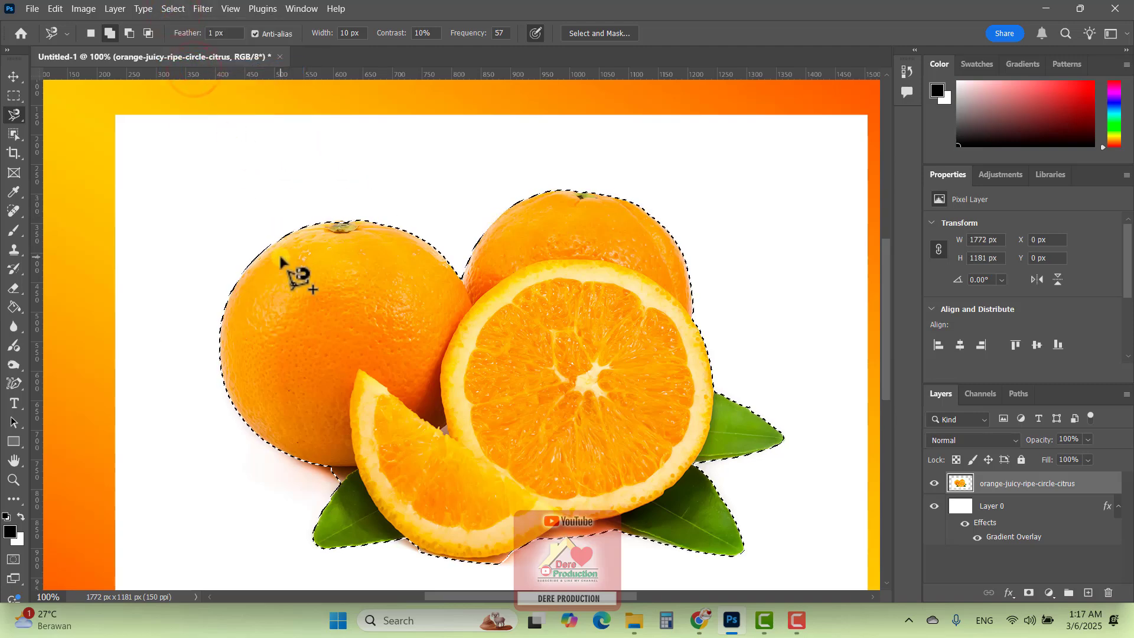
key("Delete")
key("ctrl+d")
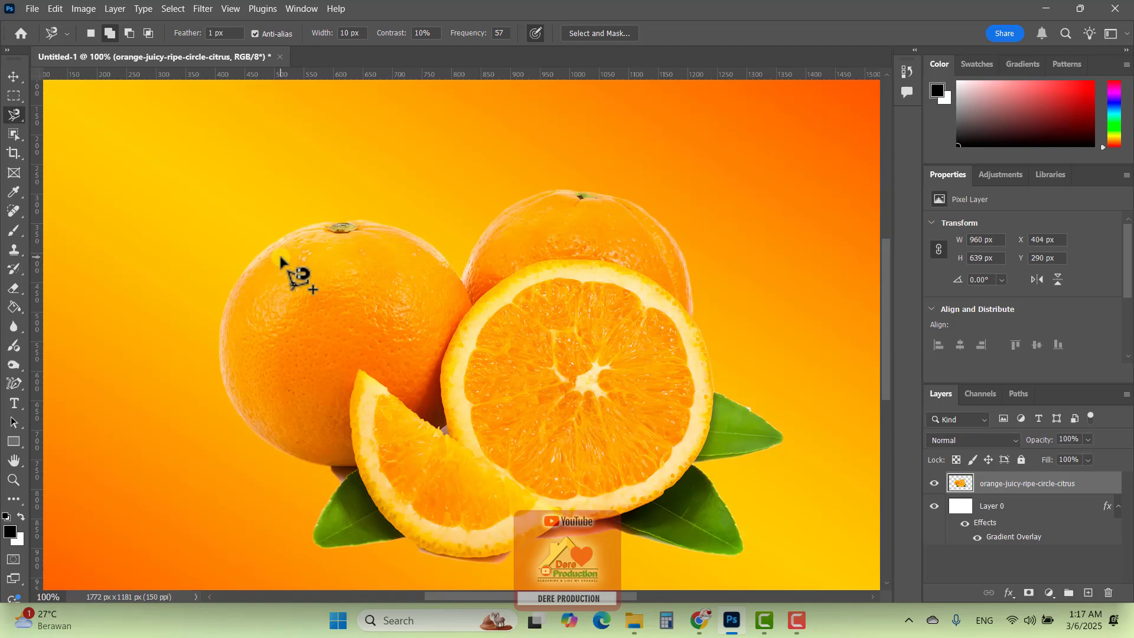
Undo the background deletion and clear the restored fruit selection
key("ctrl+minus")
key("ctrl+minus")
key("ctrl+plus")
key("ctrl+plus")
key("ctrl+z")
key("ctrl+z")
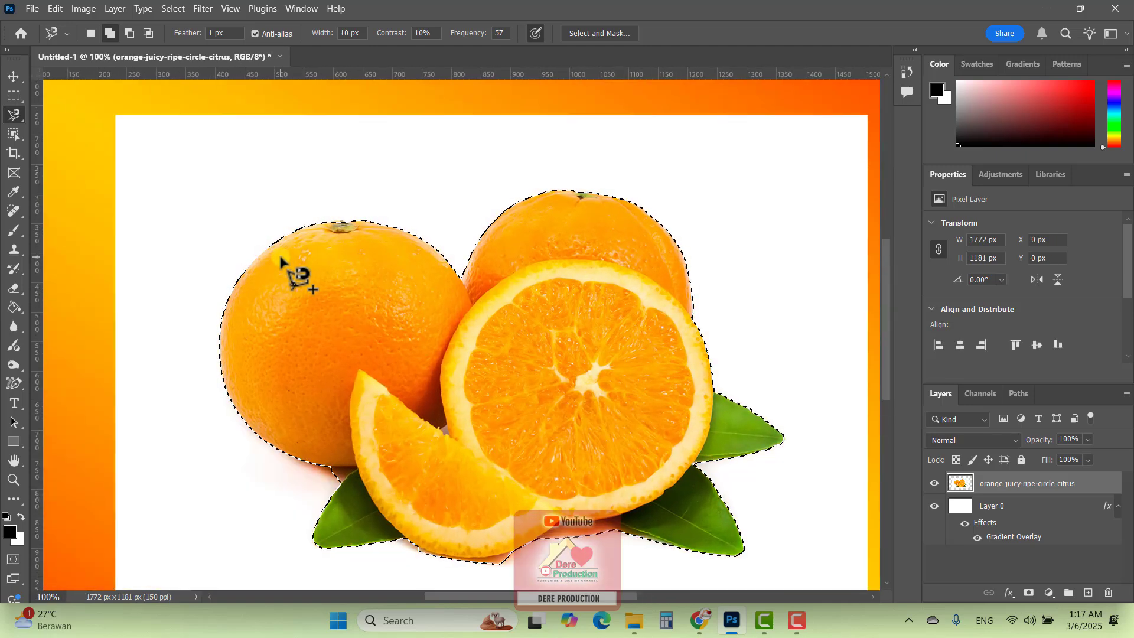
left_click(13, 117)
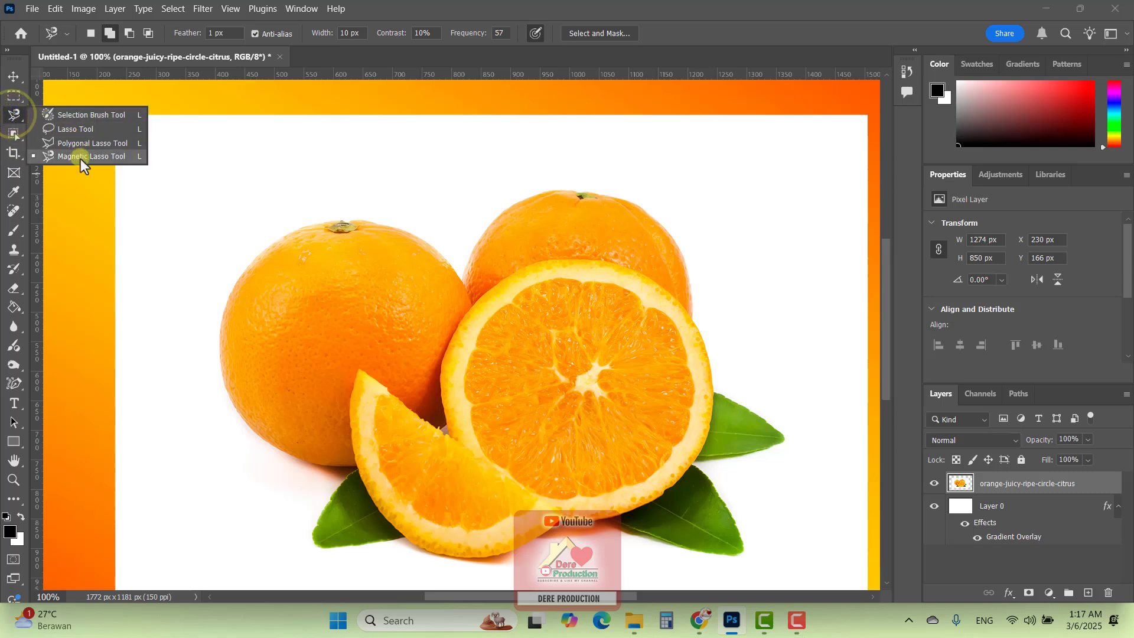
left_click(10, 118)
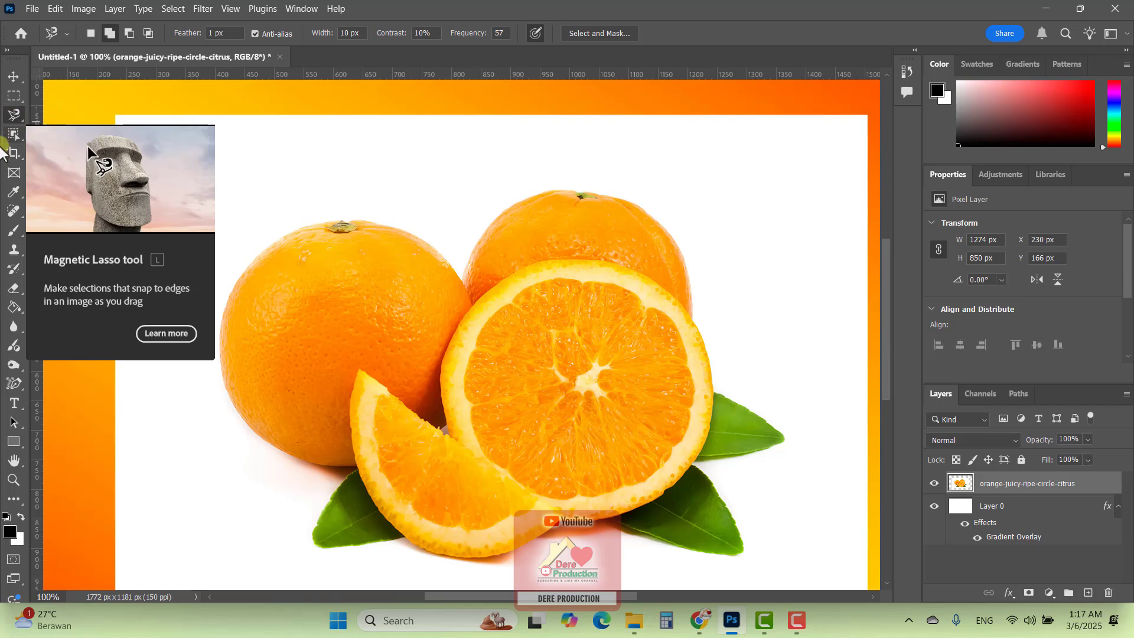
Select the white background around the fruit with the Magic Wand Tool, delete it and deselect
left_click(15, 136)
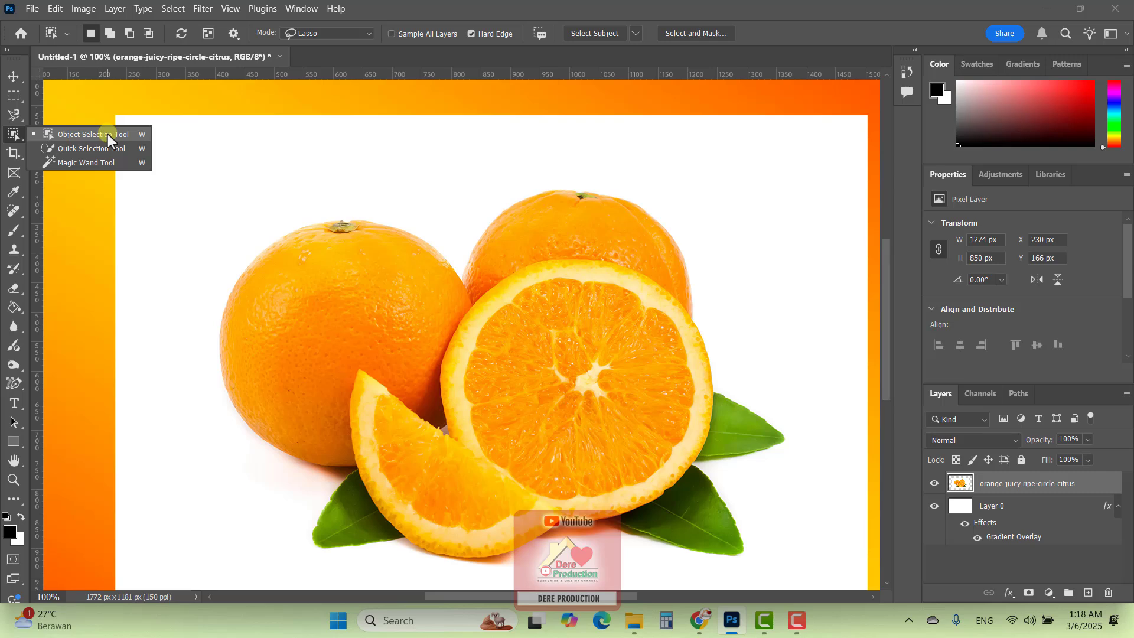
left_click(99, 164)
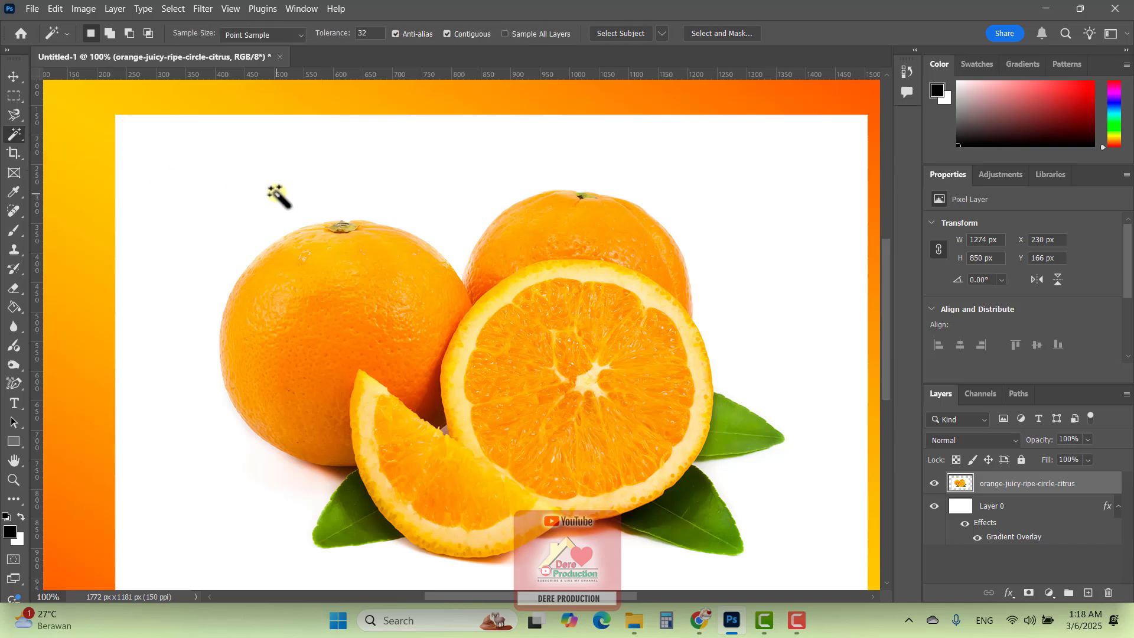
key("ctrl+minus")
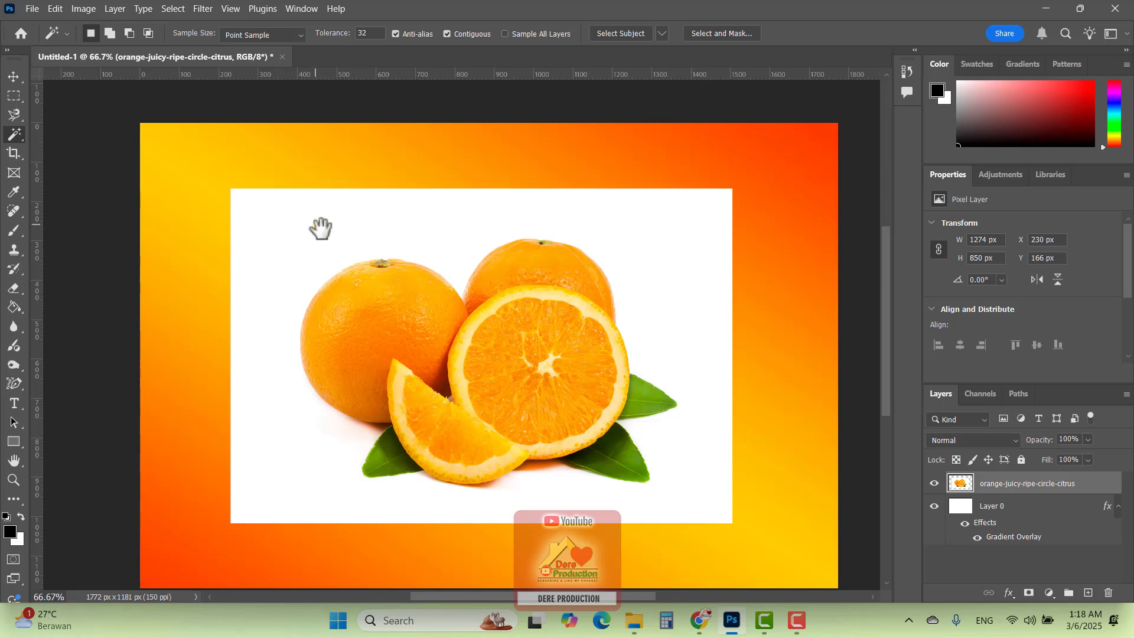
left_click_drag(362, 256, 349, 233)
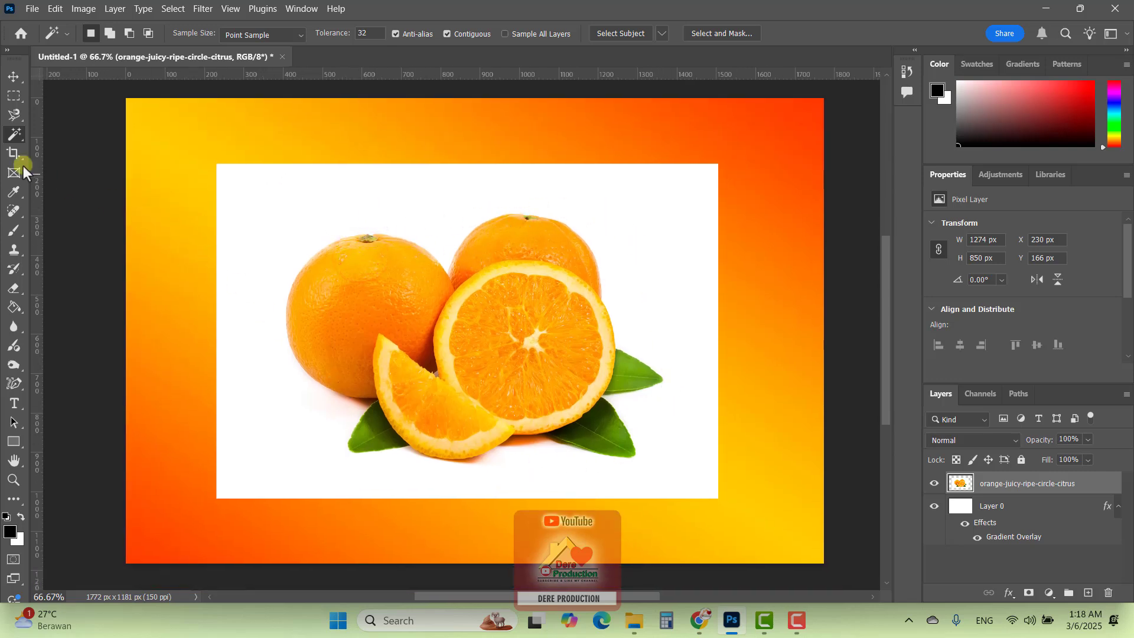
right_click(12, 133)
left_click(73, 165)
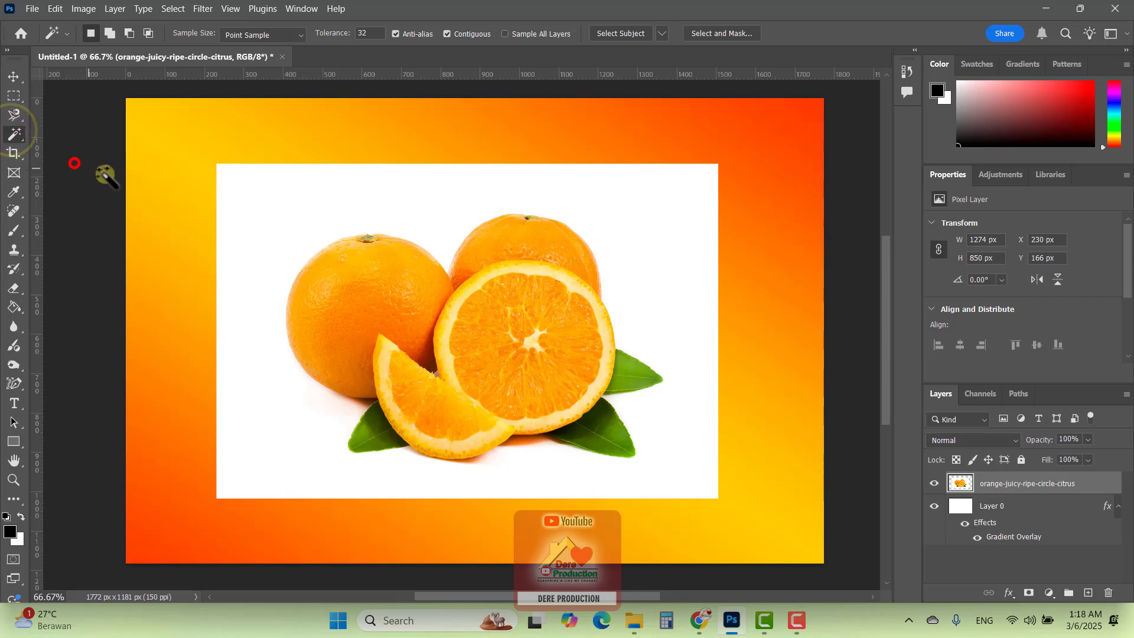
left_click(300, 199)
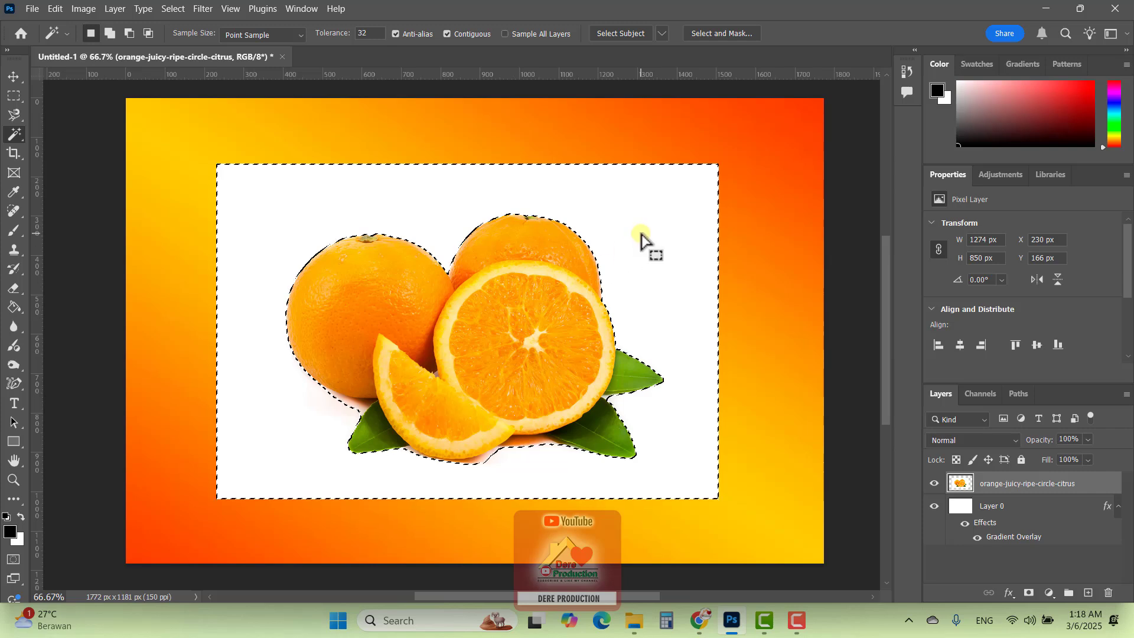
key("Delete")
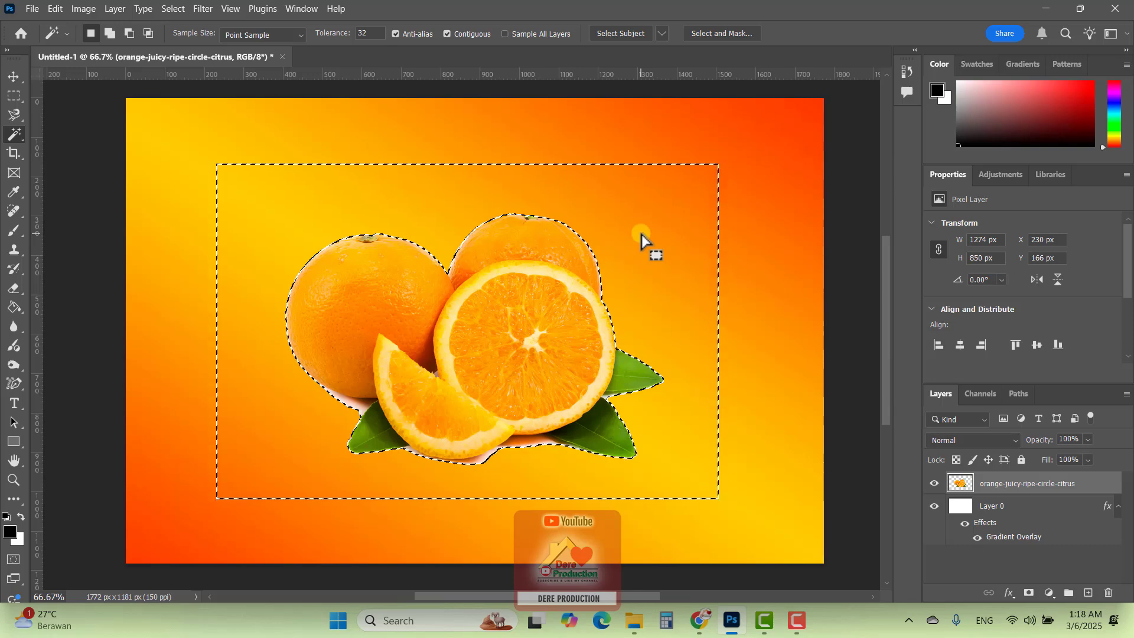
key("ctrl+d")
Inspect the lower edges of the cut-out oranges, slice and leaf at 200% zoom
key("ctrl+plus")
key("ctrl+plus")
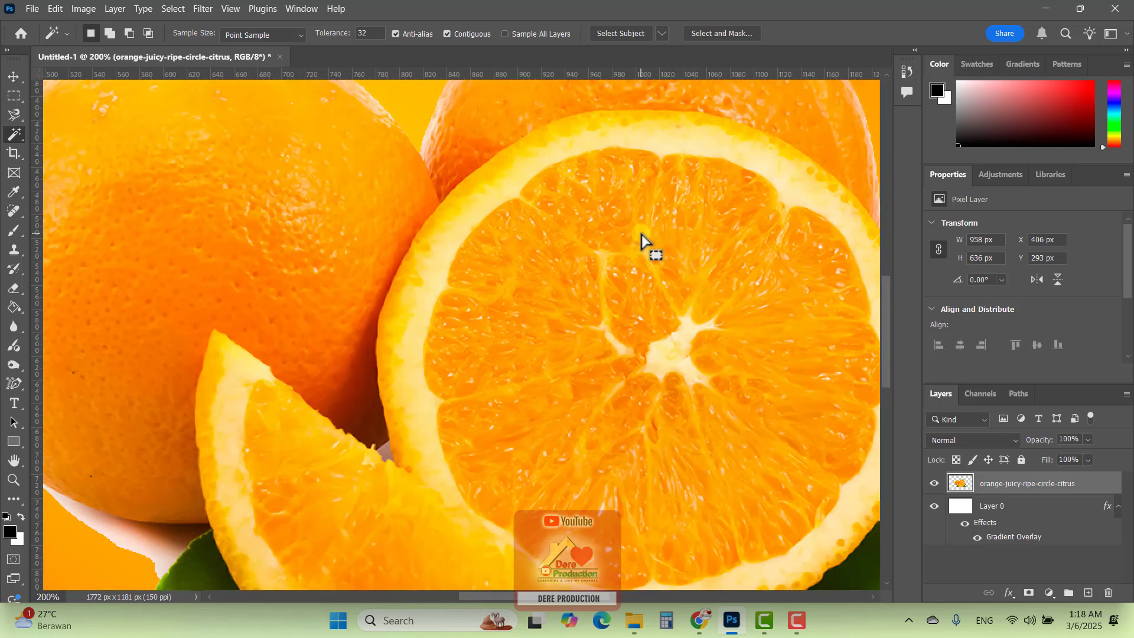
left_click_drag(372, 380, 477, 127)
left_click_drag(396, 364, 519, 364)
left_click_drag(385, 233, 65, 520)
left_click_drag(490, 269, 594, 197)
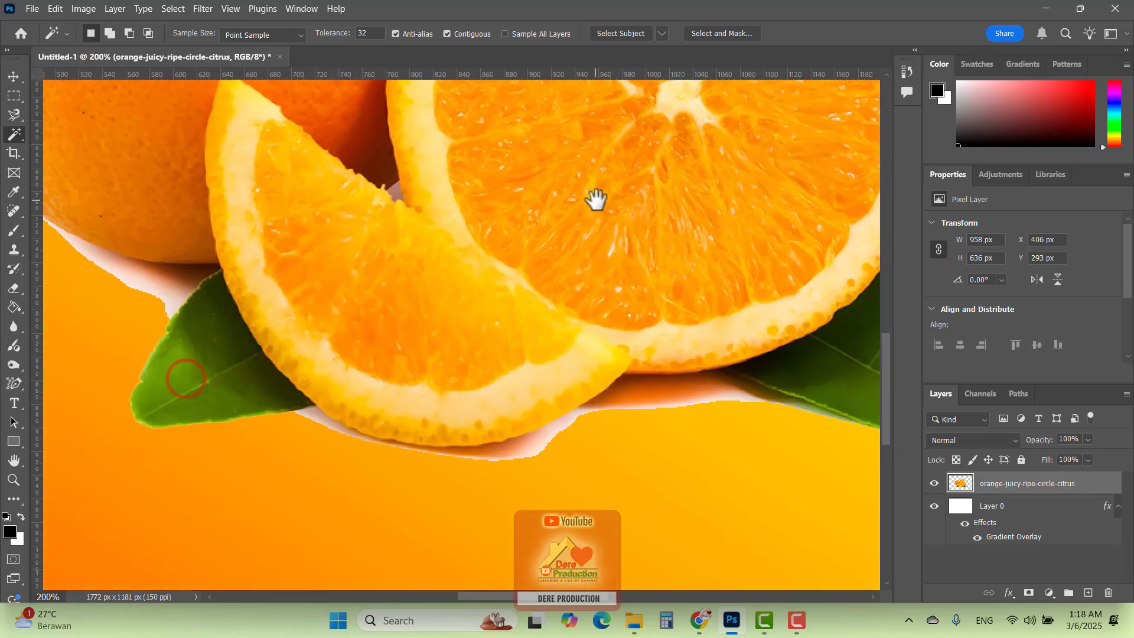
left_click_drag(331, 279, 515, 281)
left_click_drag(369, 242, 374, 384)
left_click_drag(350, 309, 352, 295)
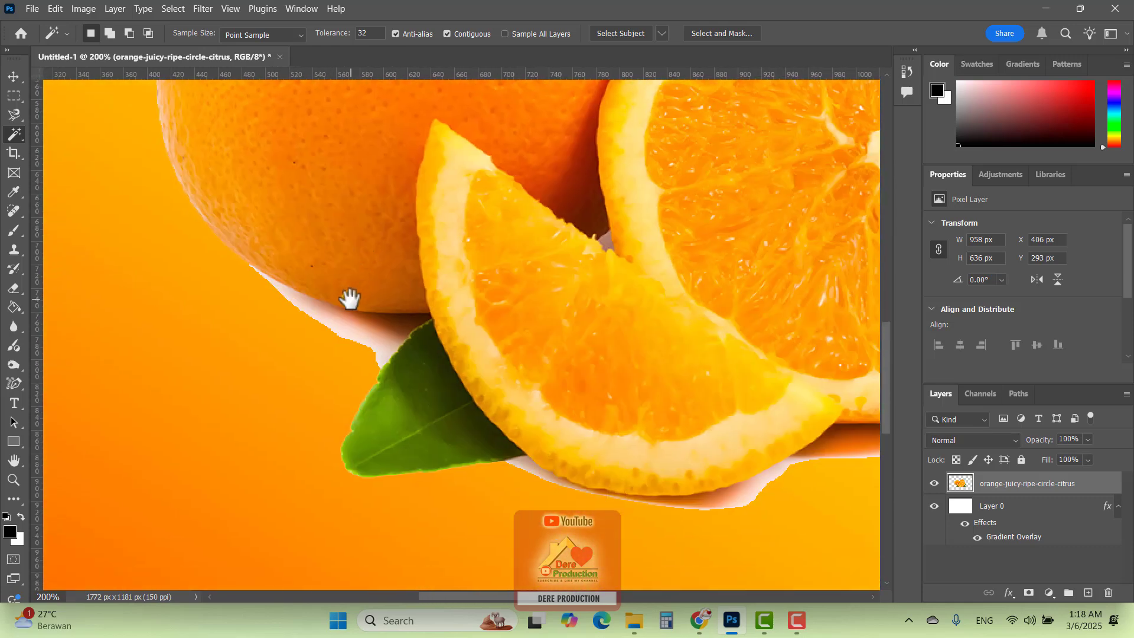
mouse_move(313, 248)
left_mouse_down()
mouse_move(349, 405)
mouse_move(326, 248)
left_mouse_up()
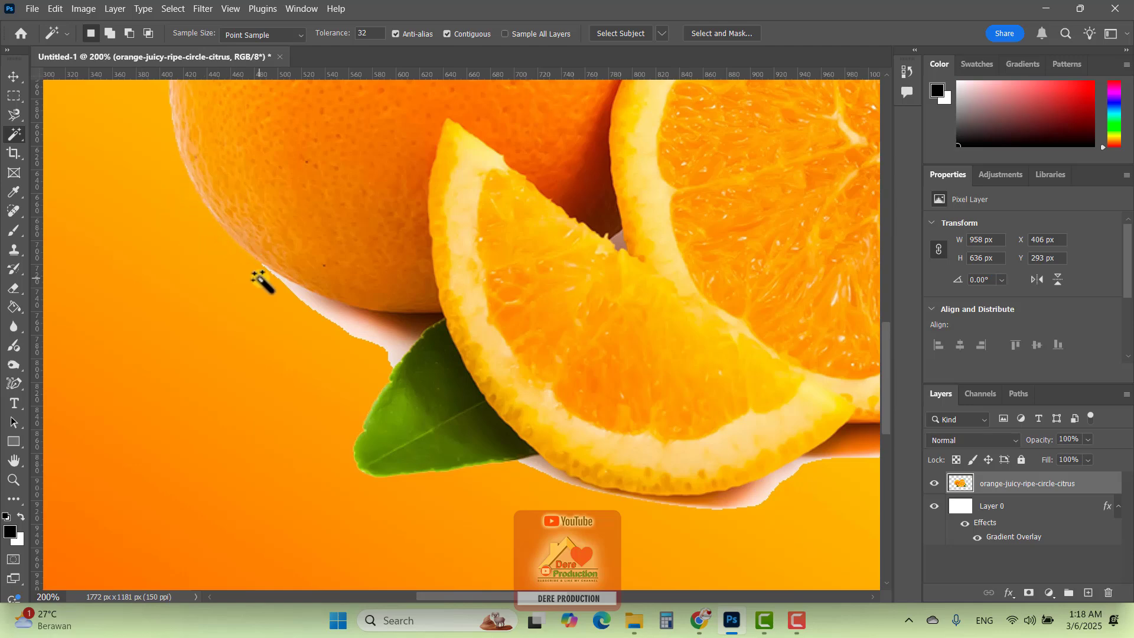
scroll(289, 289, "up", 2)
scroll(277, 288, "down", 1)
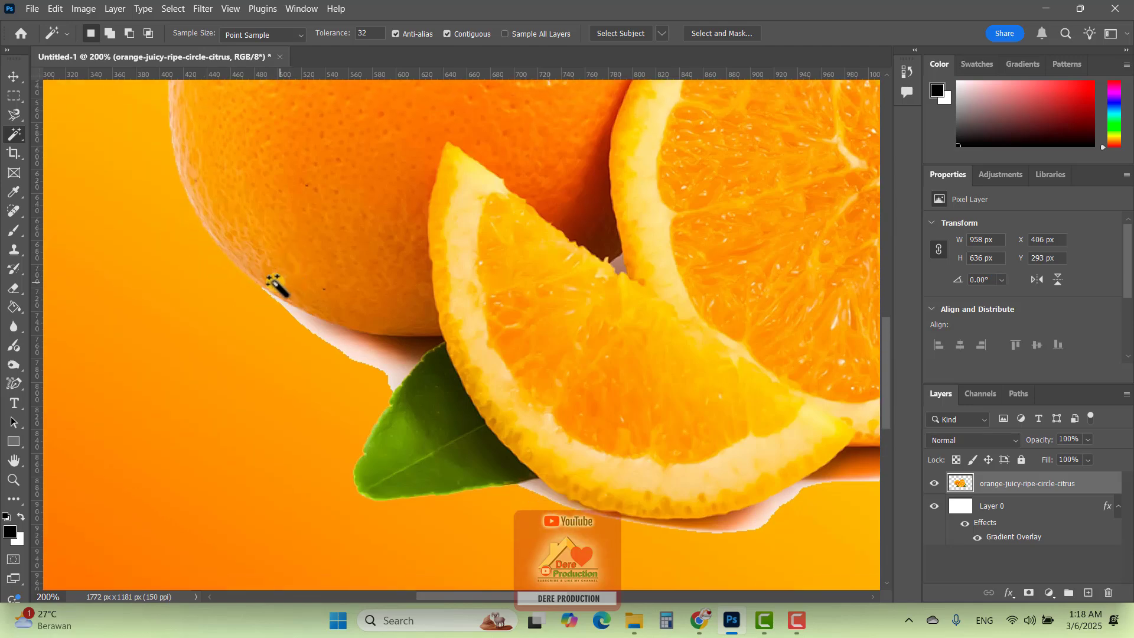
Try deleting the pale remnant beneath the left orange with the Magic Wand, and undo the deletion
left_click(329, 335)
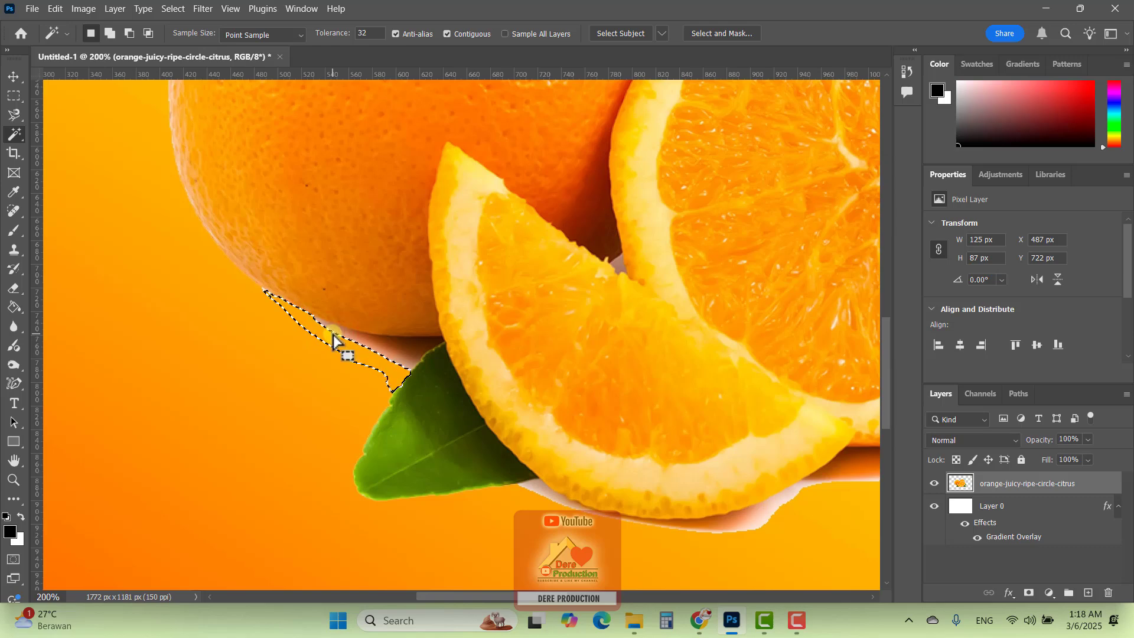
key("ctrl+d")
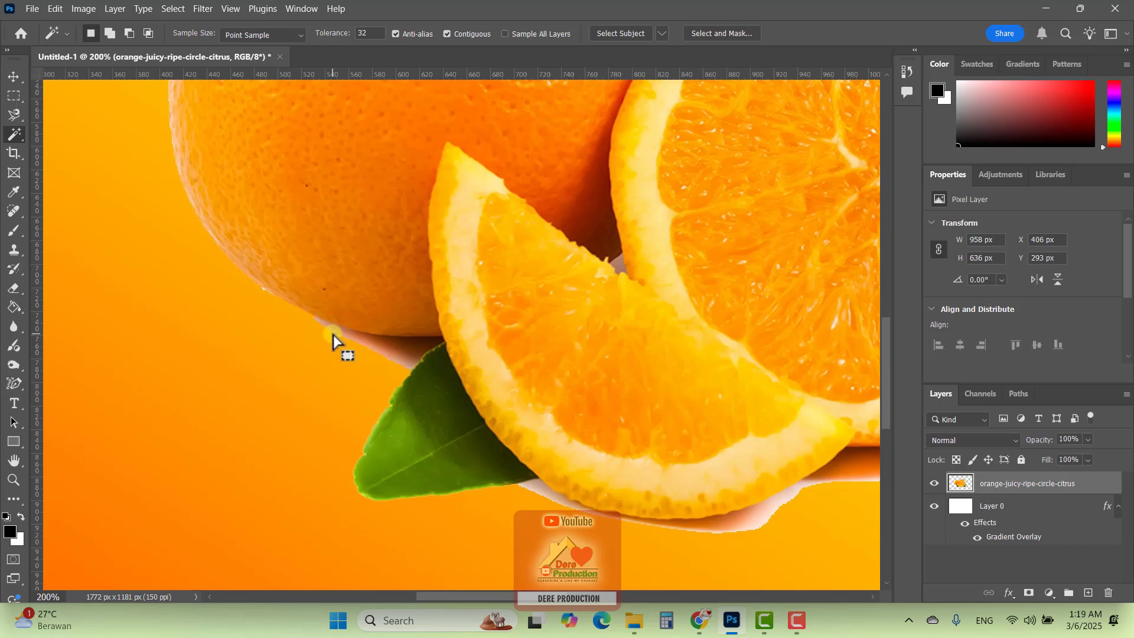
left_click(333, 337)
key("ctrl+d")
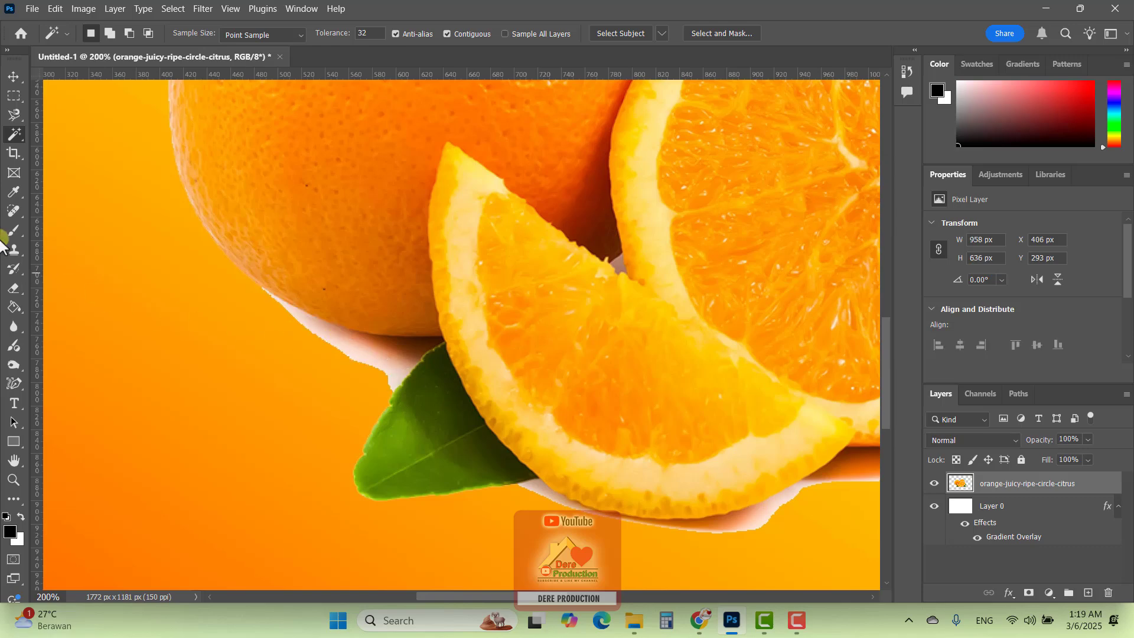
Outline the pale remnant between the left orange and the leaf with the Polygonal Lasso Tool, delete it and deselect
left_click_drag(14, 118, 65, 146)
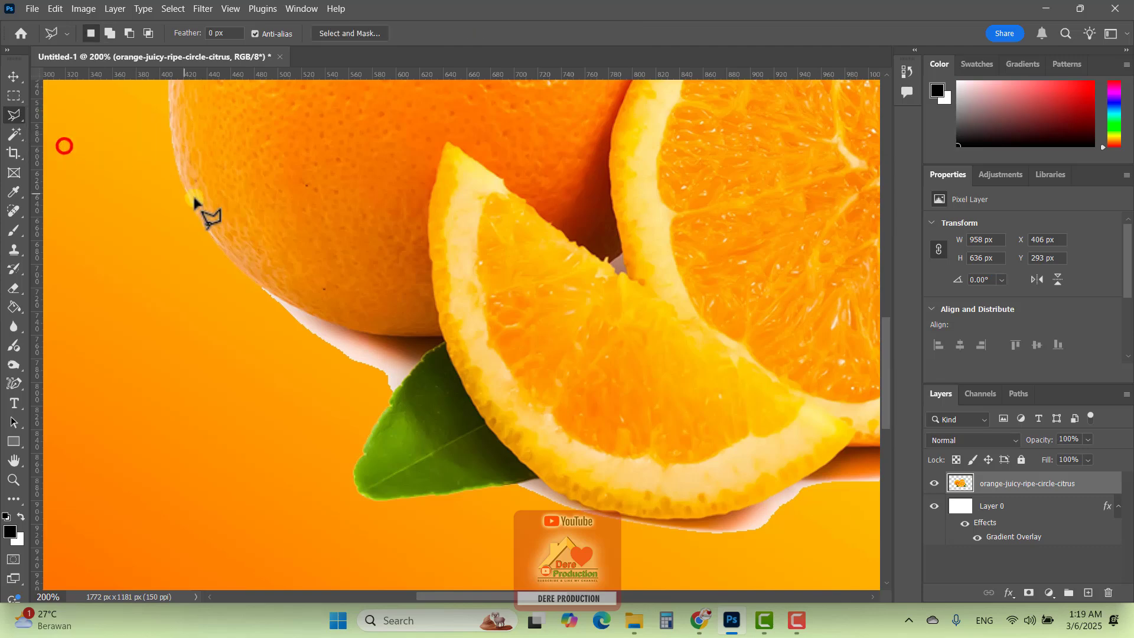
left_click(260, 286)
left_click(278, 295)
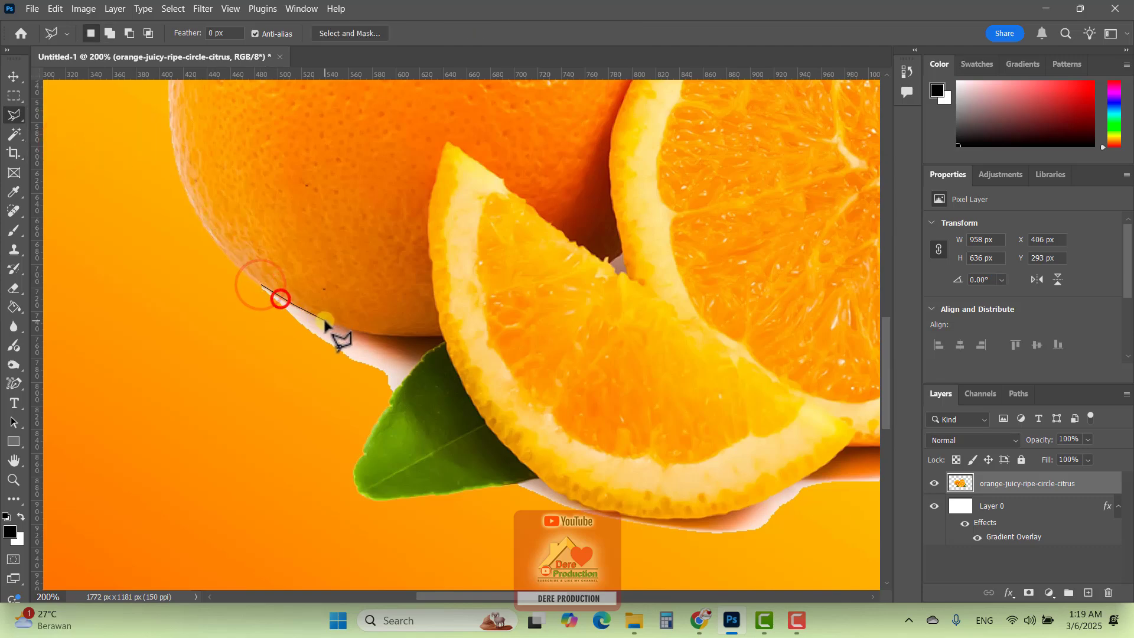
left_click(322, 320)
left_click(356, 336)
left_click(376, 342)
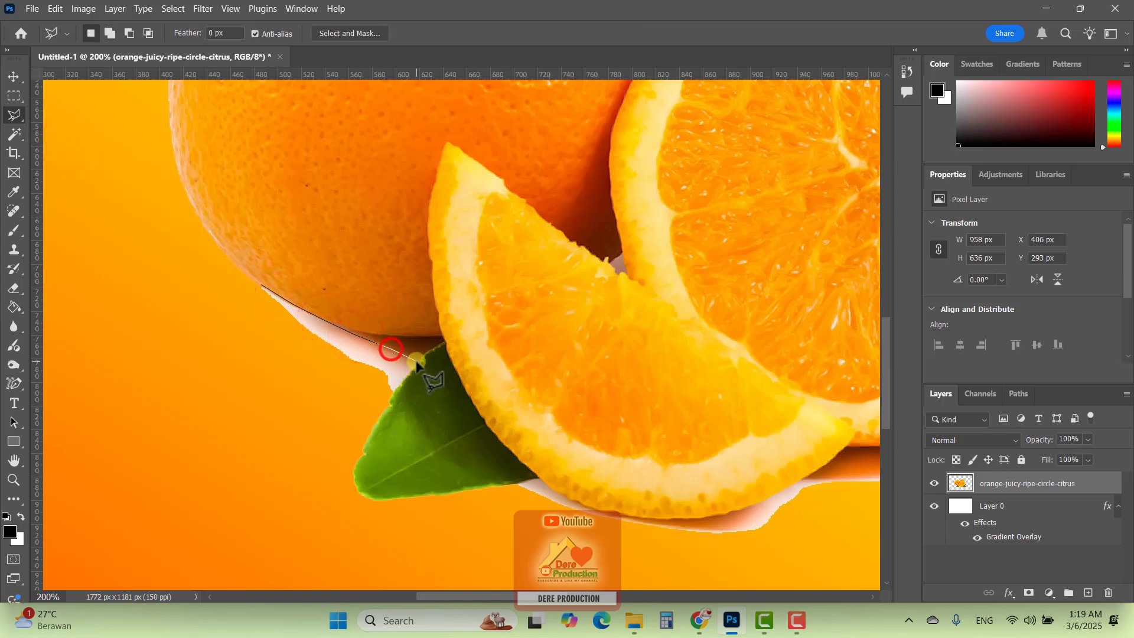
left_click(416, 359)
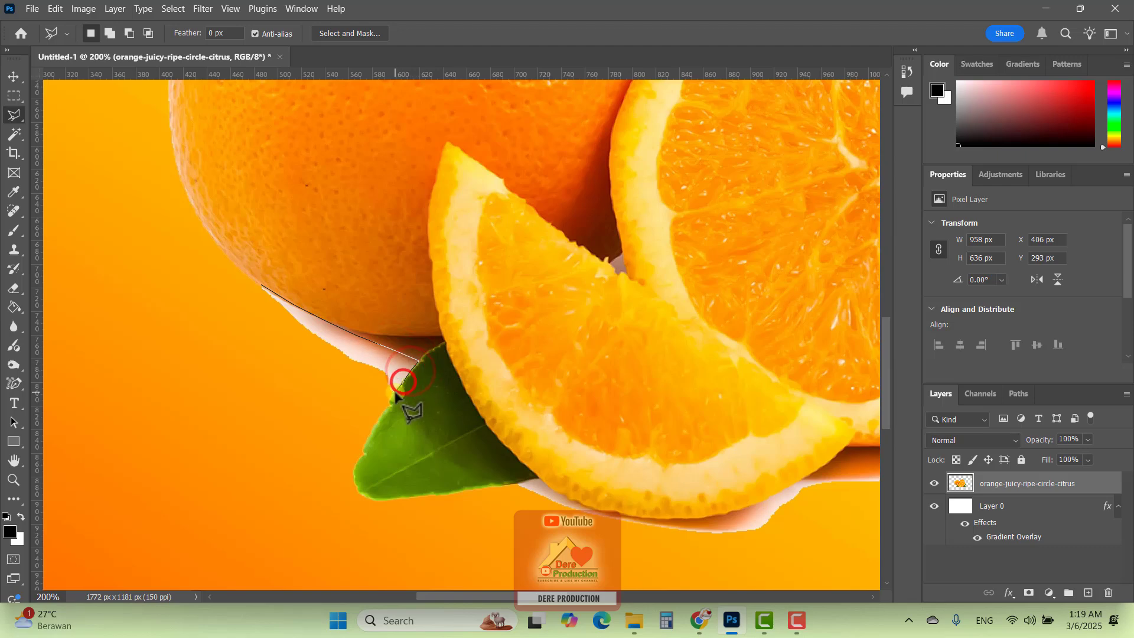
left_click(394, 391)
left_click(337, 404)
left_click(292, 391)
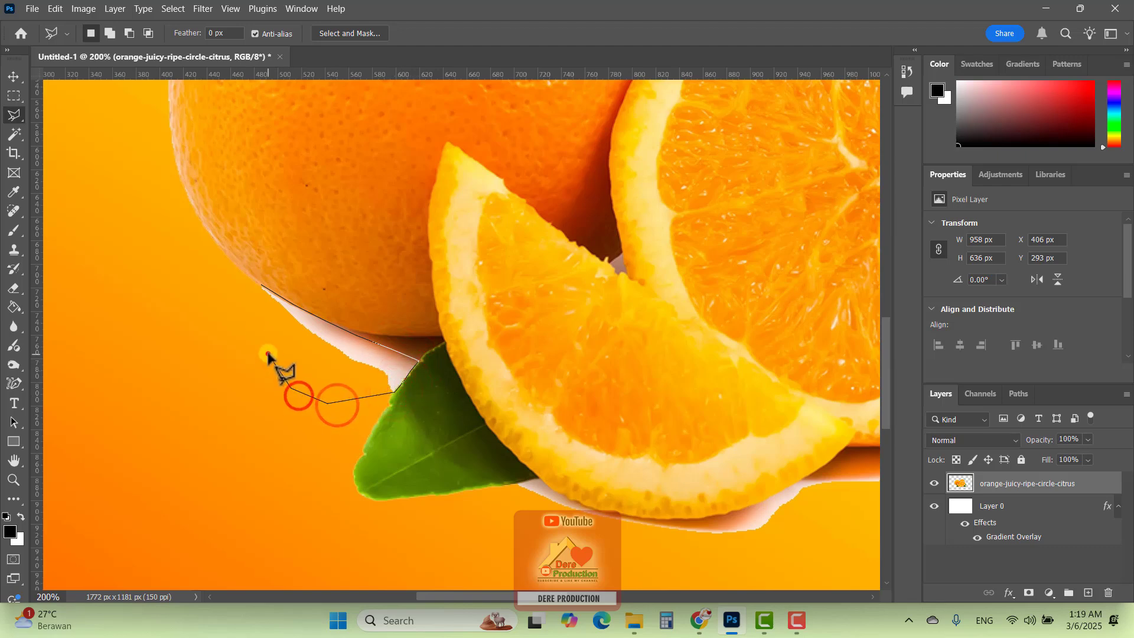
double_click(241, 305)
key("Delete")
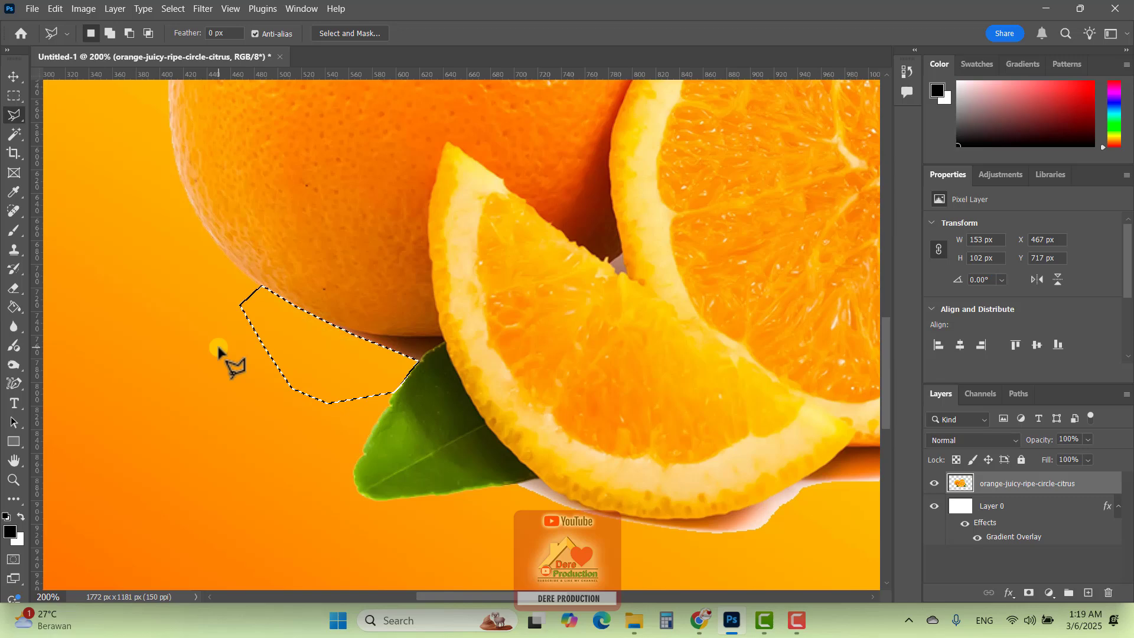
key("ctrl+d")
Undo the remnant clean-up and the Magic Wand background deletion to restore the photo's white background
key("ctrl+minus")
key("ctrl+minus")
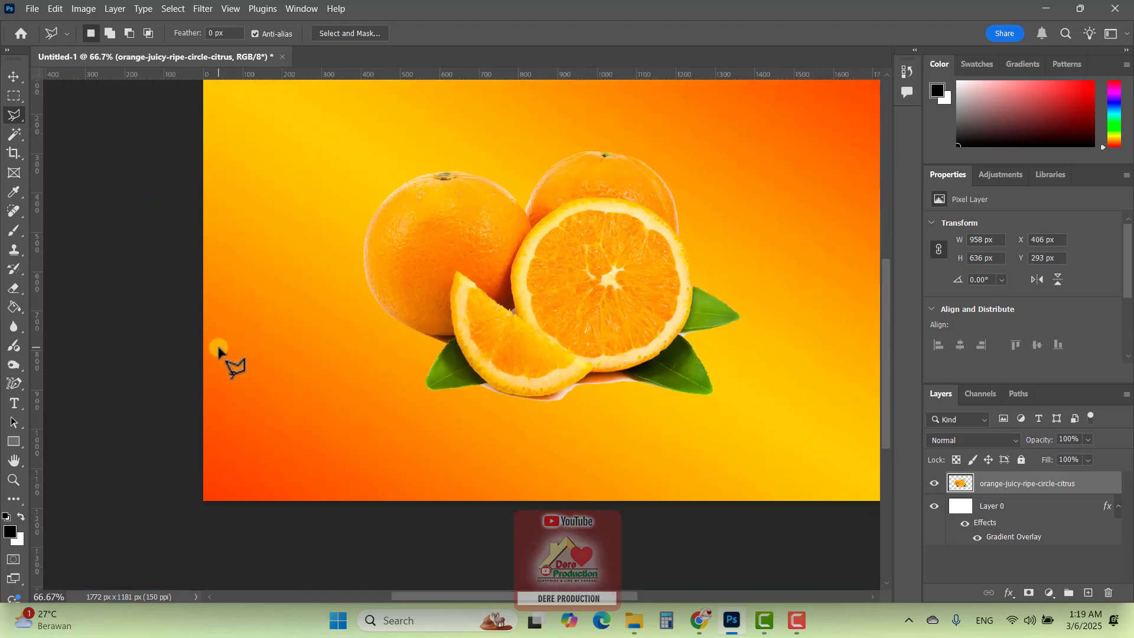
mouse_move(709, 312)
left_mouse_down()
mouse_move(603, 297)
mouse_move(625, 316)
mouse_move(632, 275)
left_mouse_up()
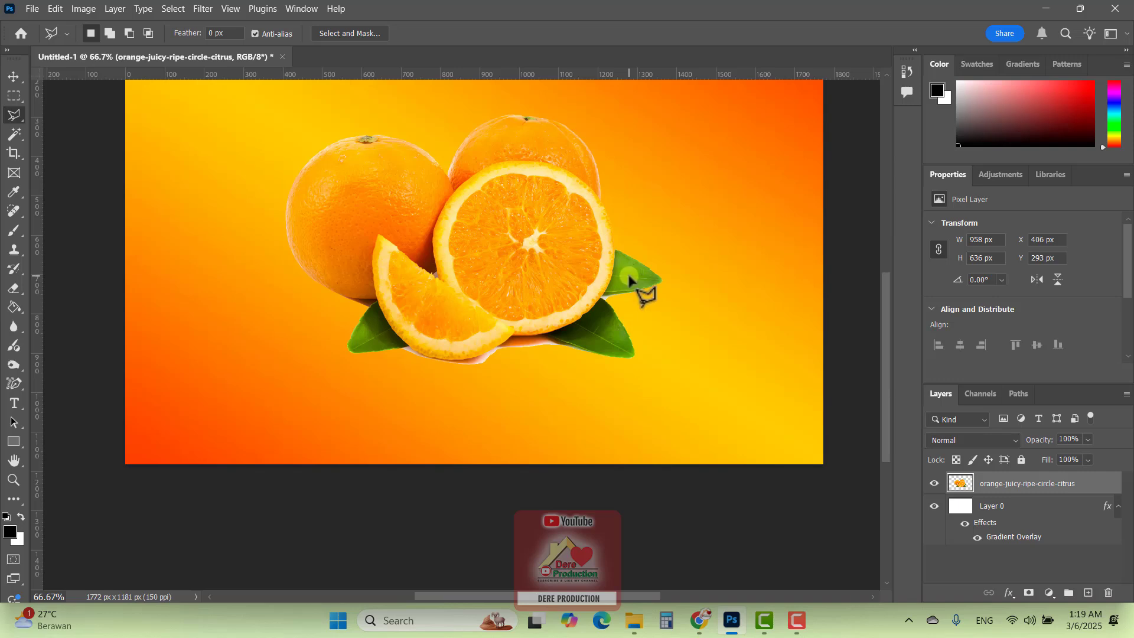
key("ctrl+shift+d")
key("ctrl+z")
key("ctrl+z")
key("ctrl+z")
key("ctrl+z")
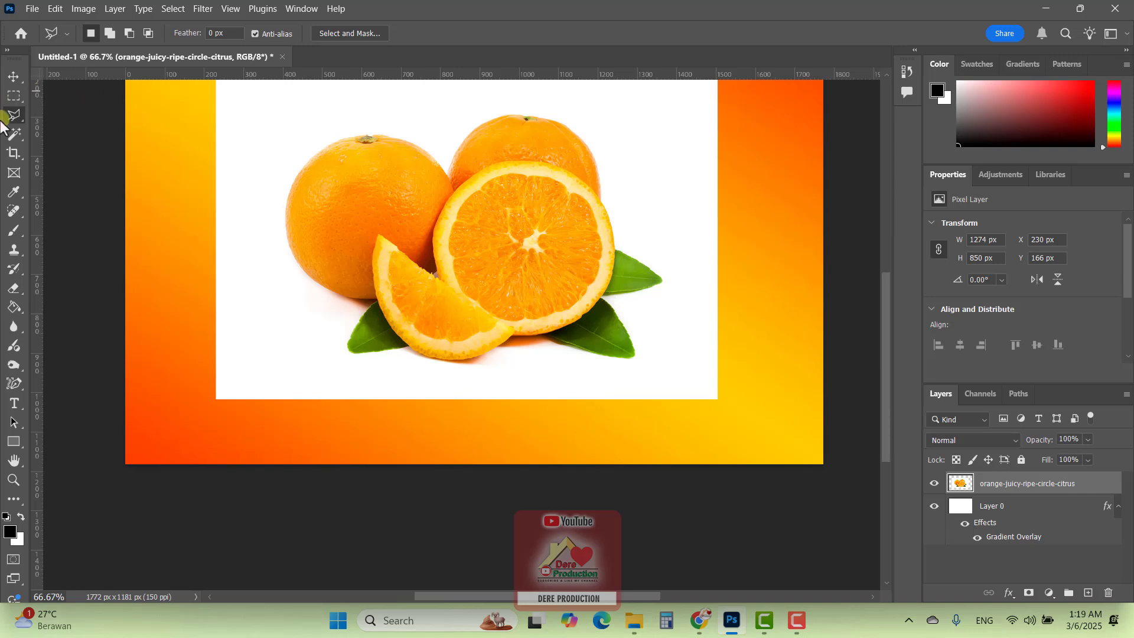
Select both whole oranges, the cut half, the slice and the green leaves with the Quick Selection Tool
mouse_move(16, 142)
left_mouse_down()
mouse_move(66, 171)
mouse_move(13, 137)
mouse_move(77, 154)
left_mouse_up()
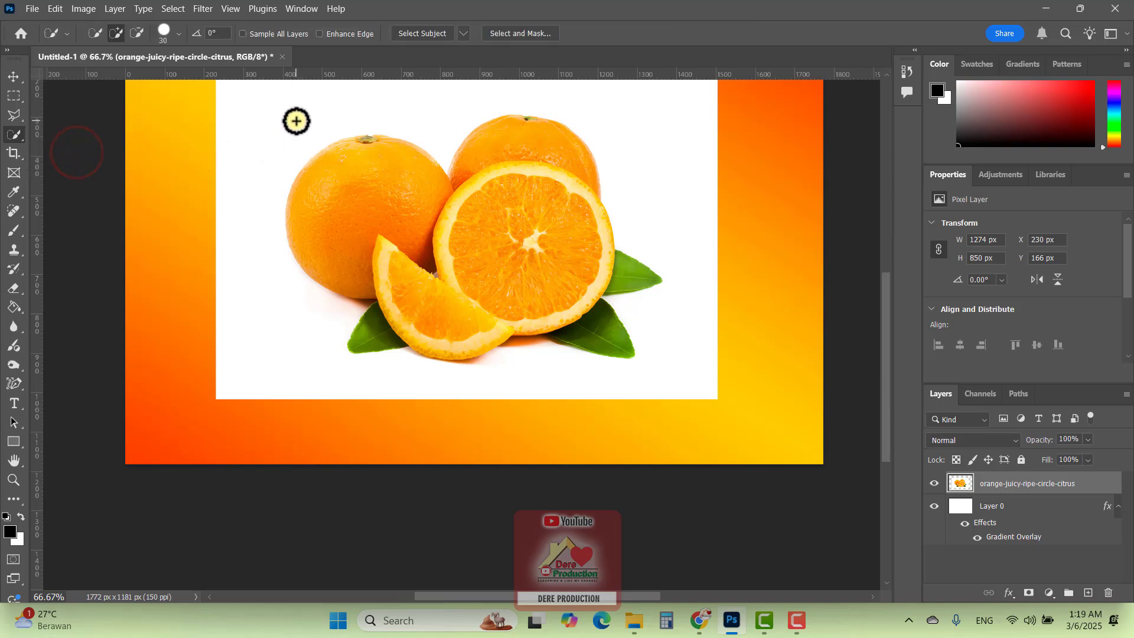
scroll(295, 140, "up", 1)
scroll(296, 140, "up", 1)
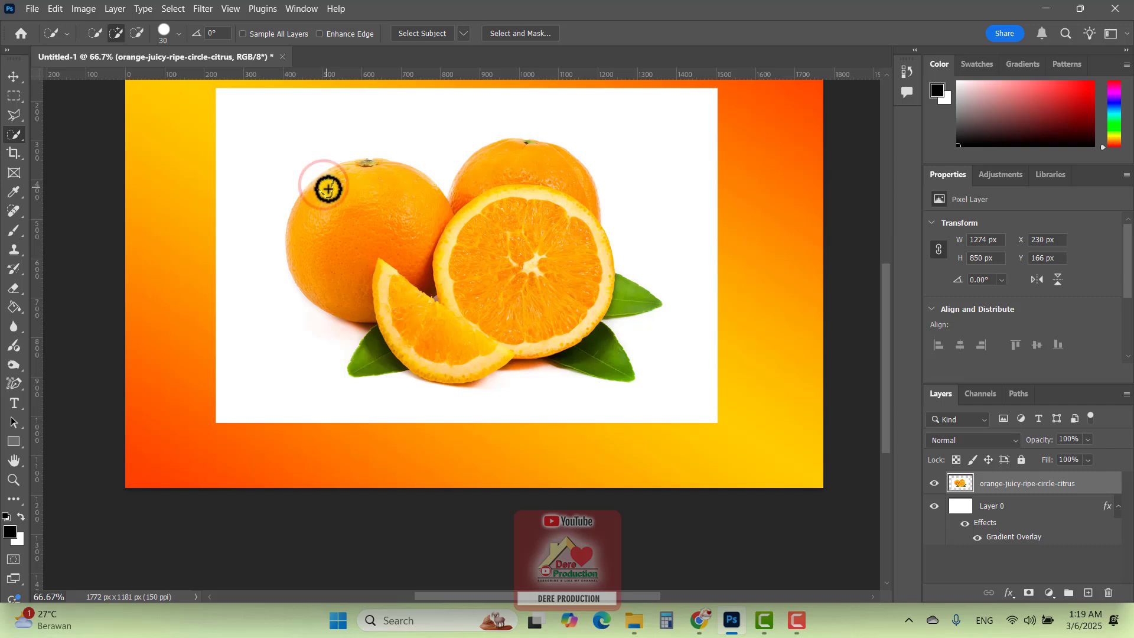
left_click_drag(325, 185, 352, 197)
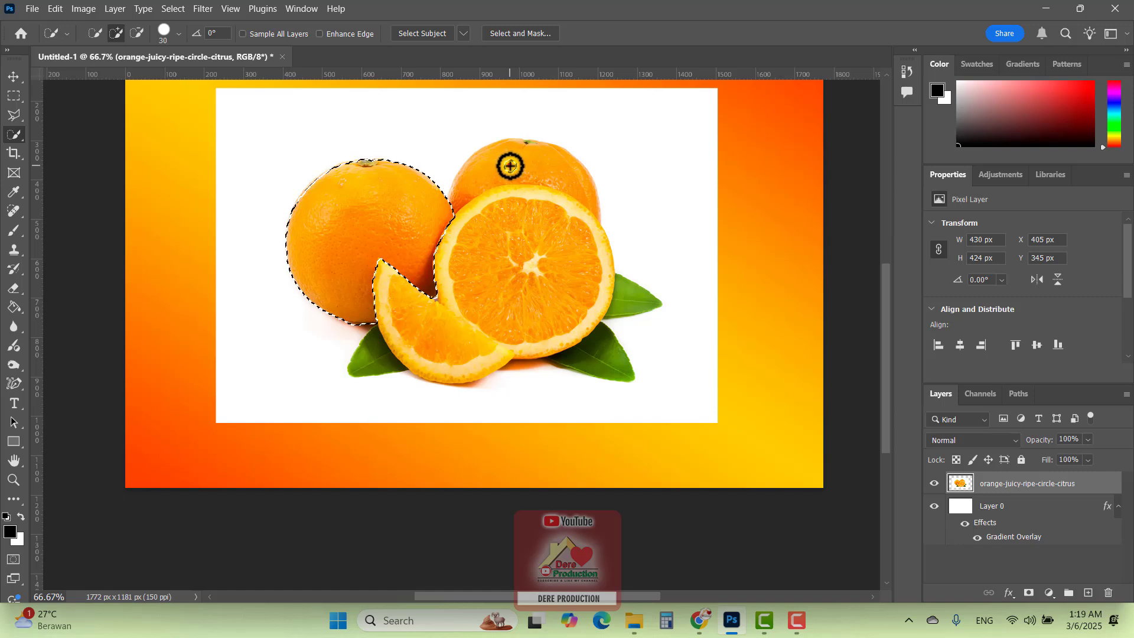
mouse_move(510, 166)
left_mouse_down()
mouse_move(510, 274)
mouse_move(434, 338)
left_mouse_up()
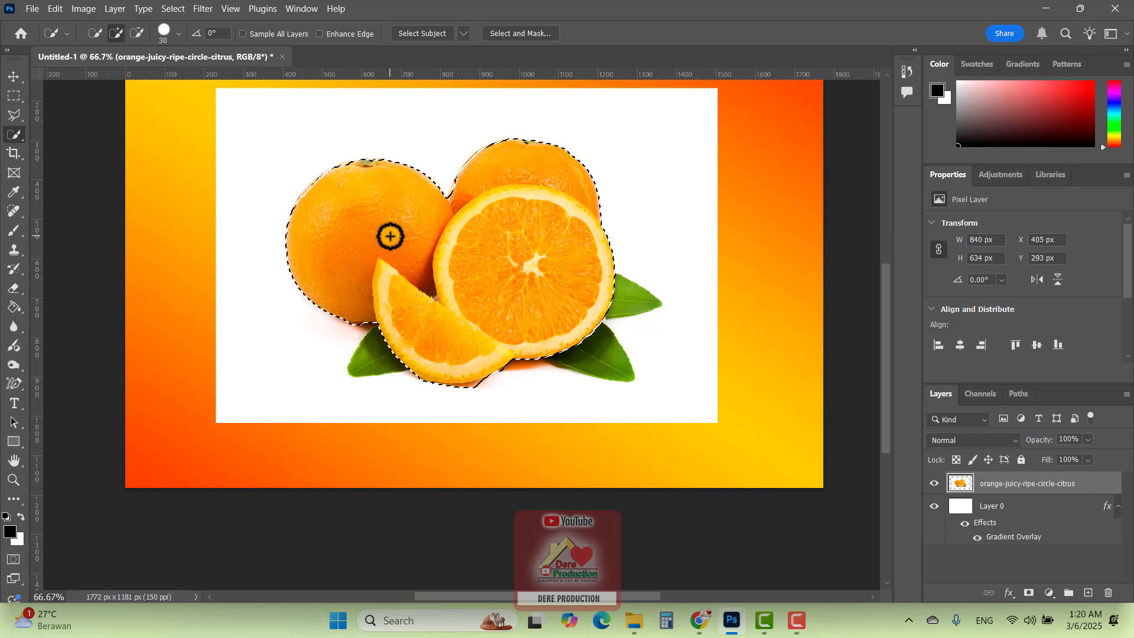
left_click(642, 303)
left_click_drag(615, 306, 620, 372)
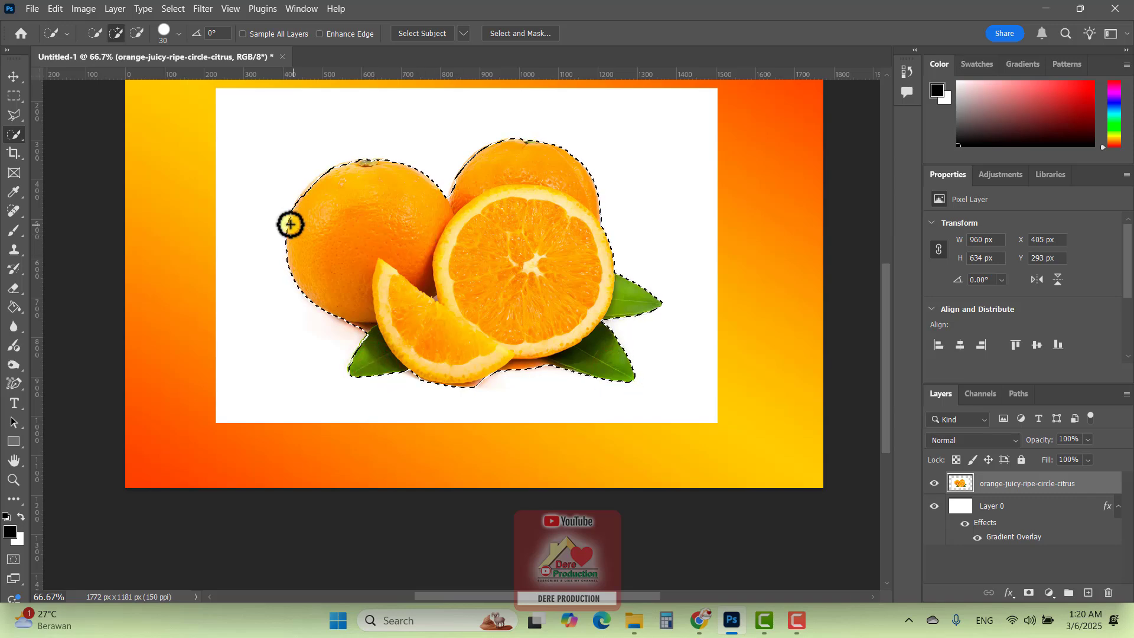
Review the available tools in the marquee, lasso and quick selection tool groups
right_click(11, 136)
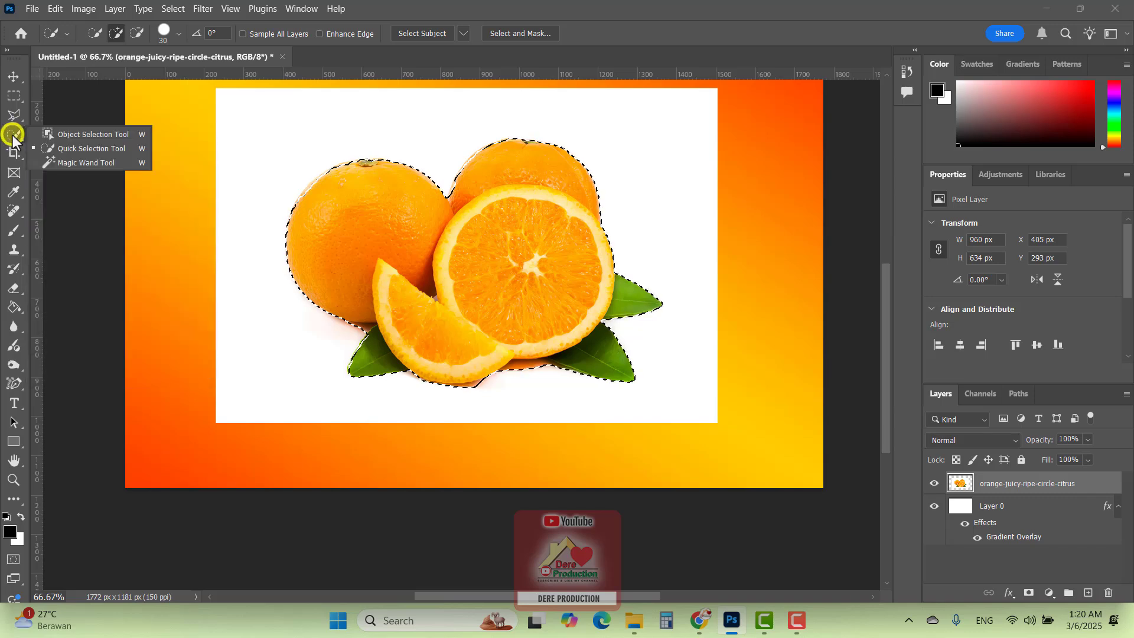
left_click(13, 142)
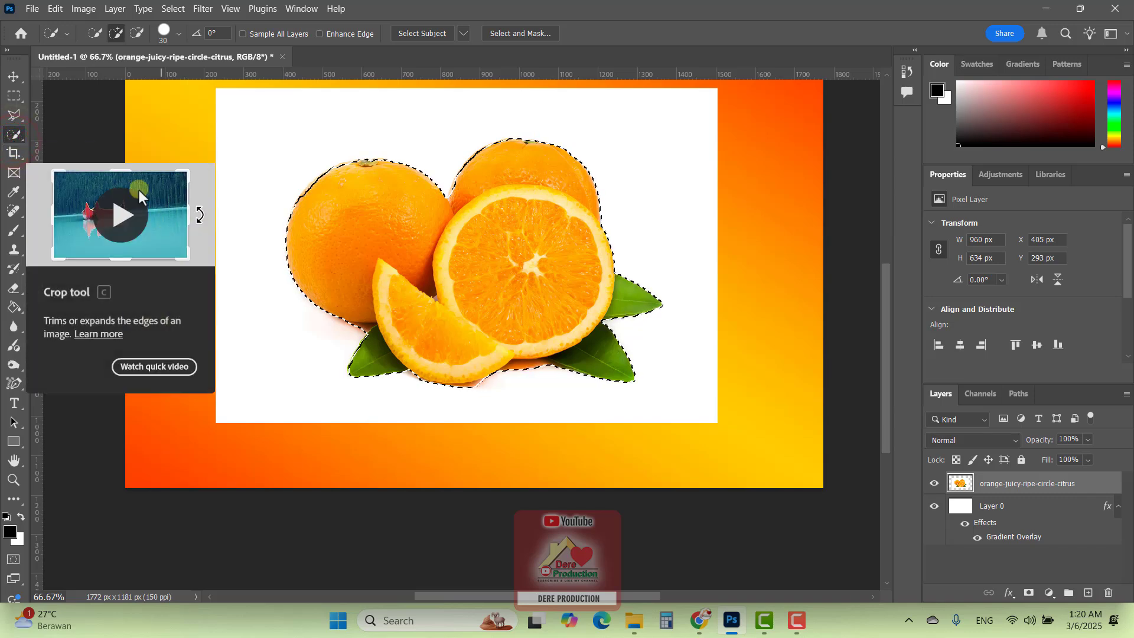
left_click(13, 96)
right_click(13, 96)
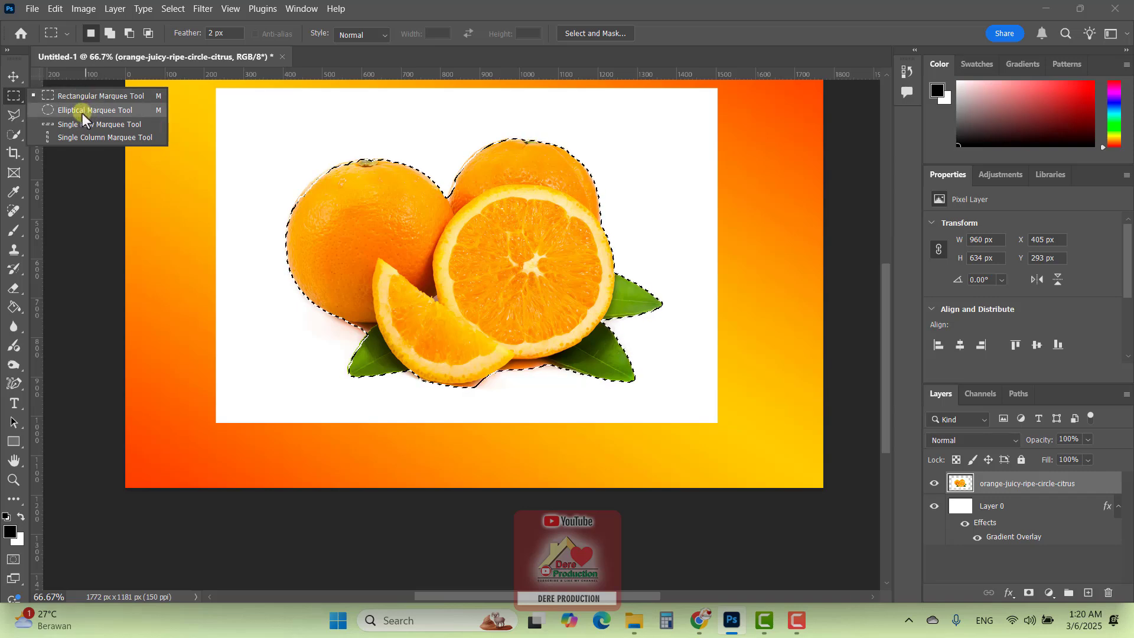
left_click(15, 116)
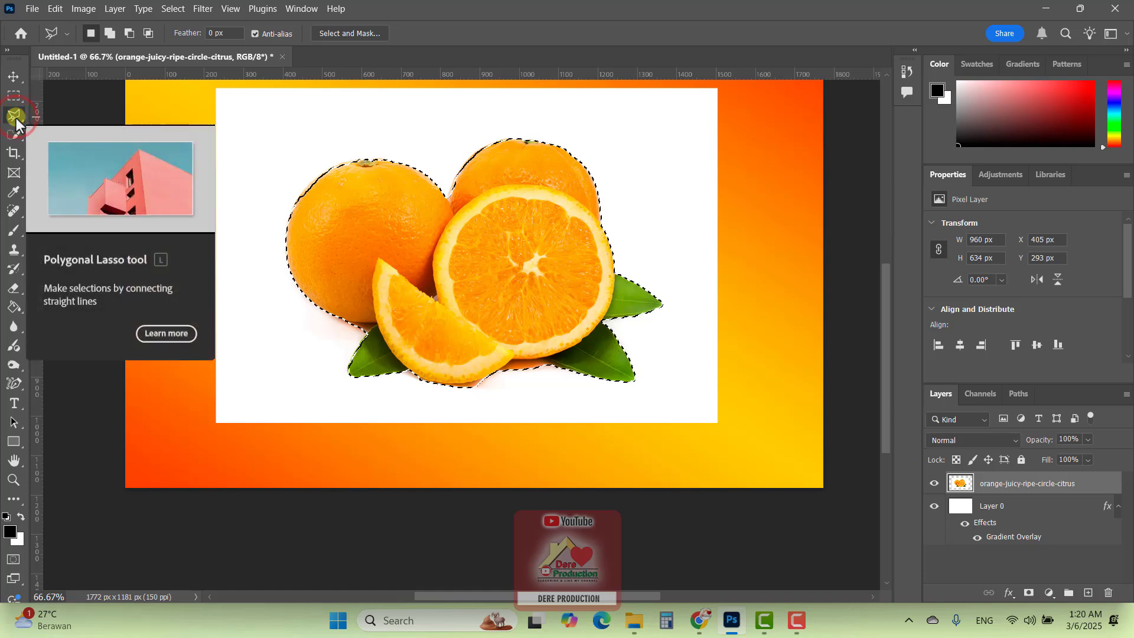
left_click(15, 116)
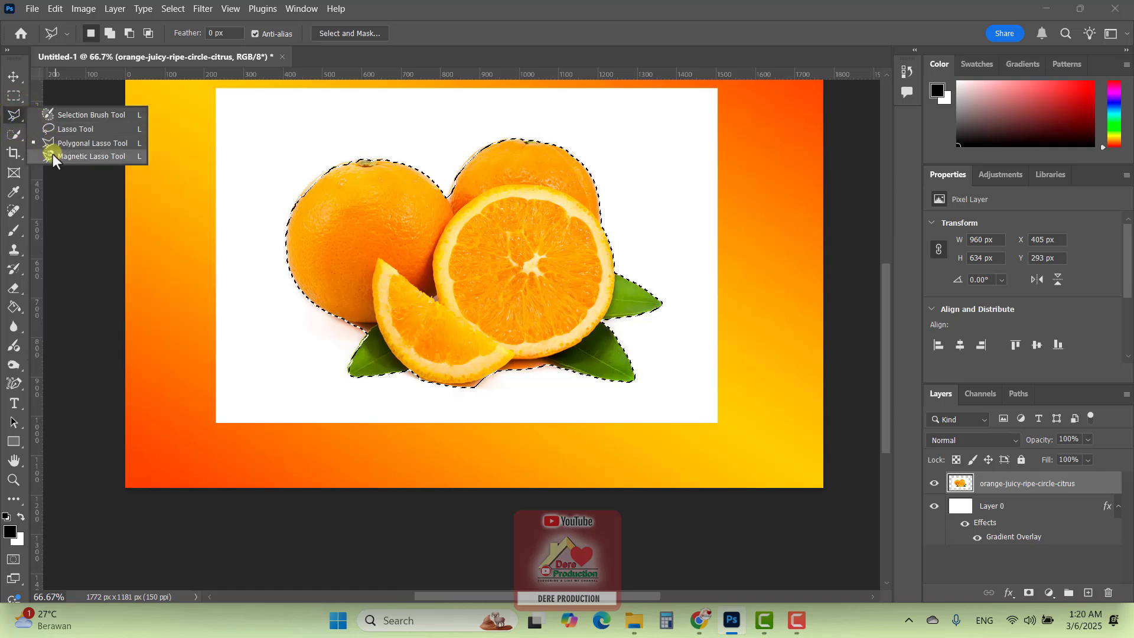
left_click(15, 135)
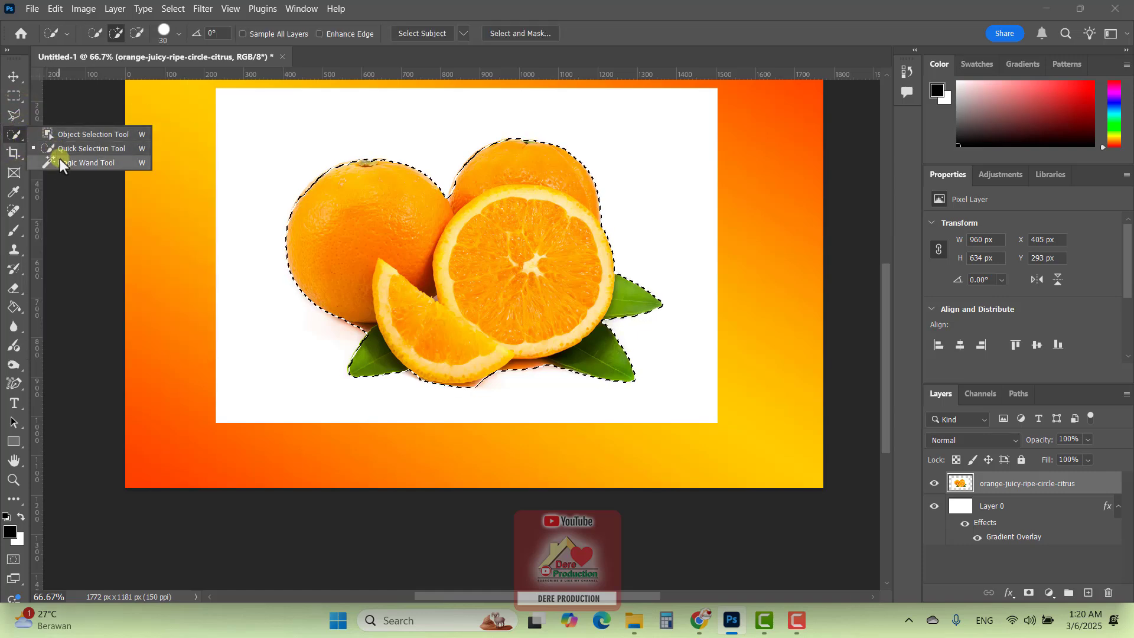
left_click(15, 134)
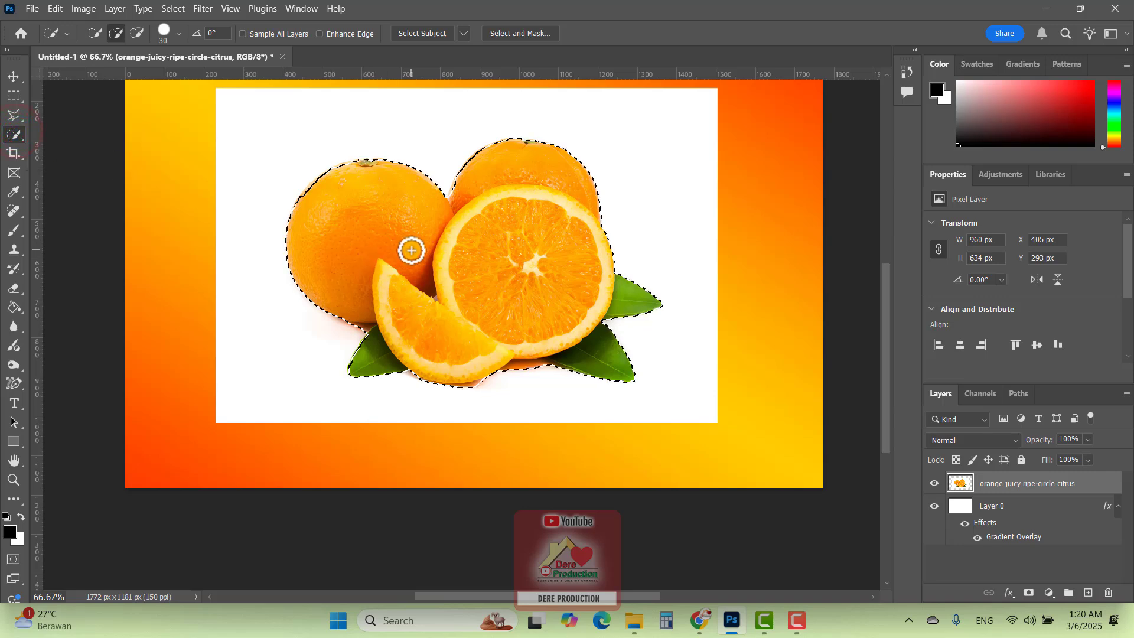
Clear the fruit selection and activate the Move Tool on the orange-juicy-ripe-circle-citrus layer
key("ctrl+d")
key("space")
left_click_drag(542, 243, 545, 314)
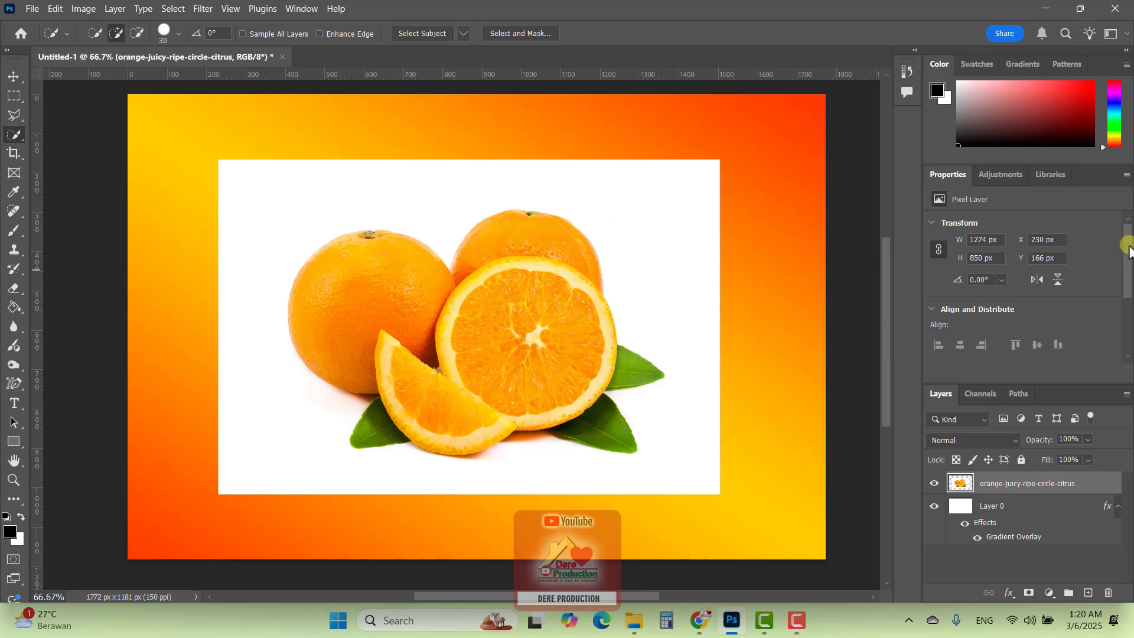
left_click(14, 77)
left_click(1024, 503)
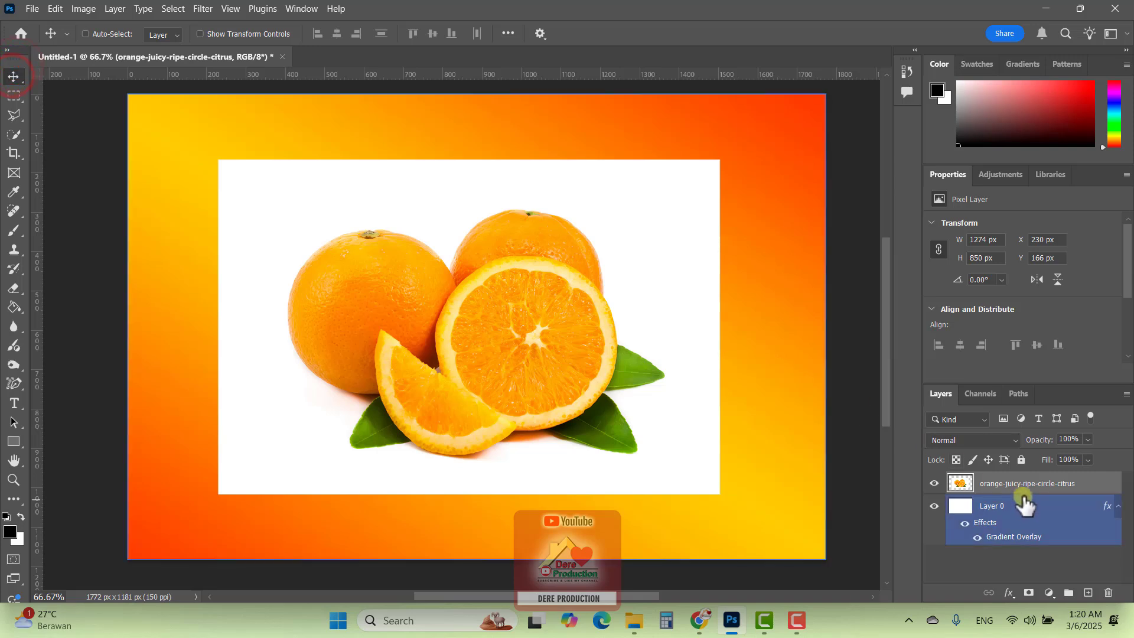
left_click(1022, 486)
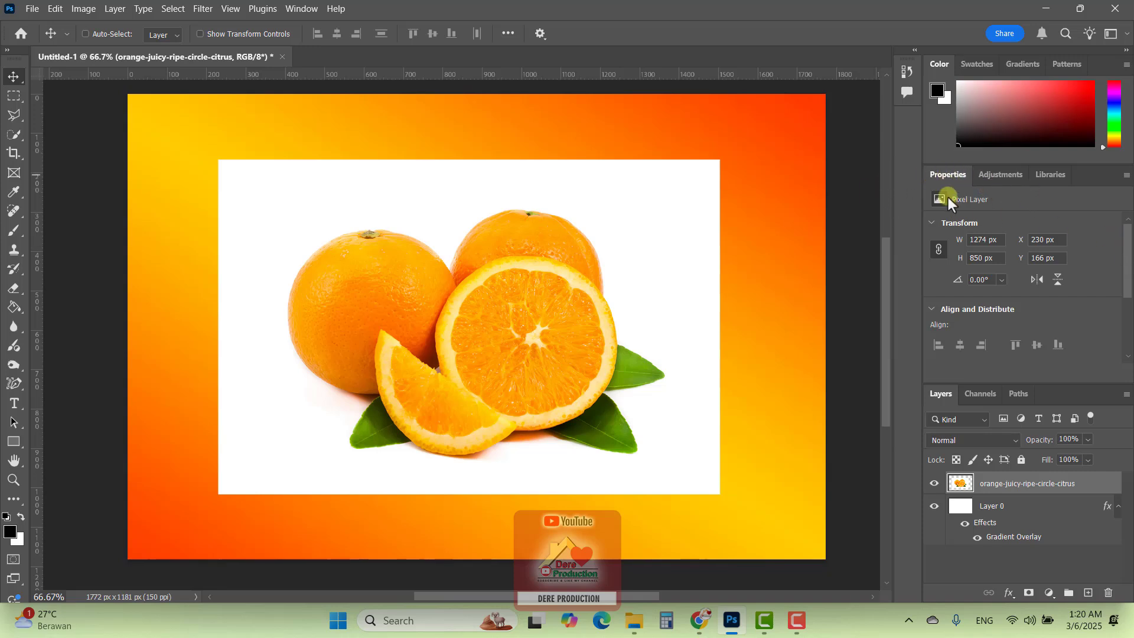
Check the list of available panels and show the Quick Actions in the orange photo layer's properties
left_click(301, 9)
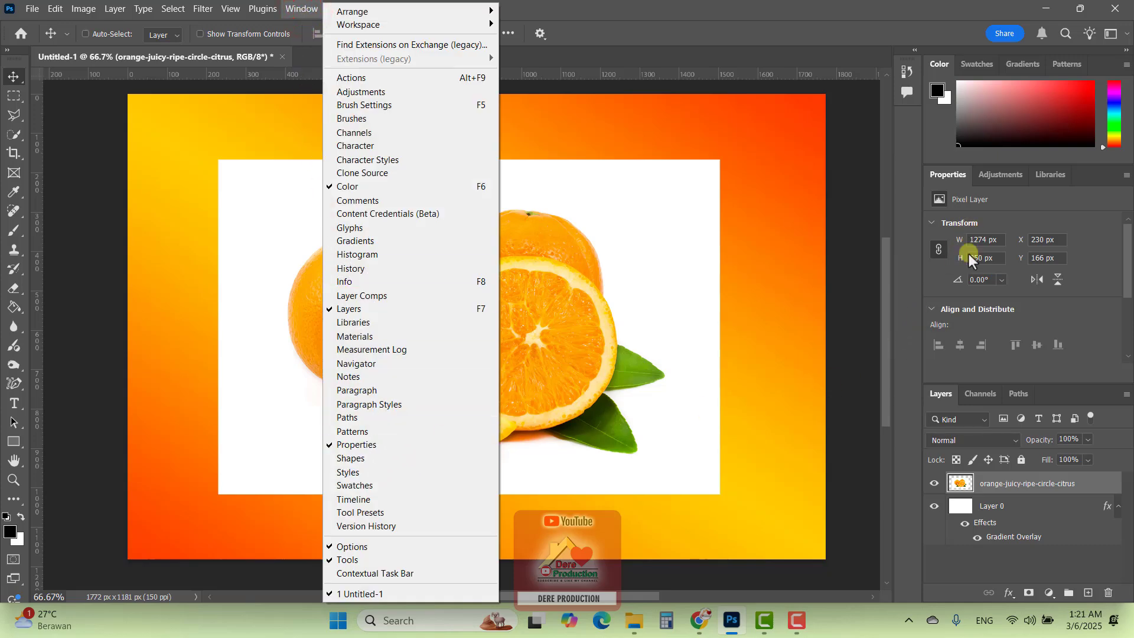
left_click(1125, 253)
scroll(1033, 349, "down", 3)
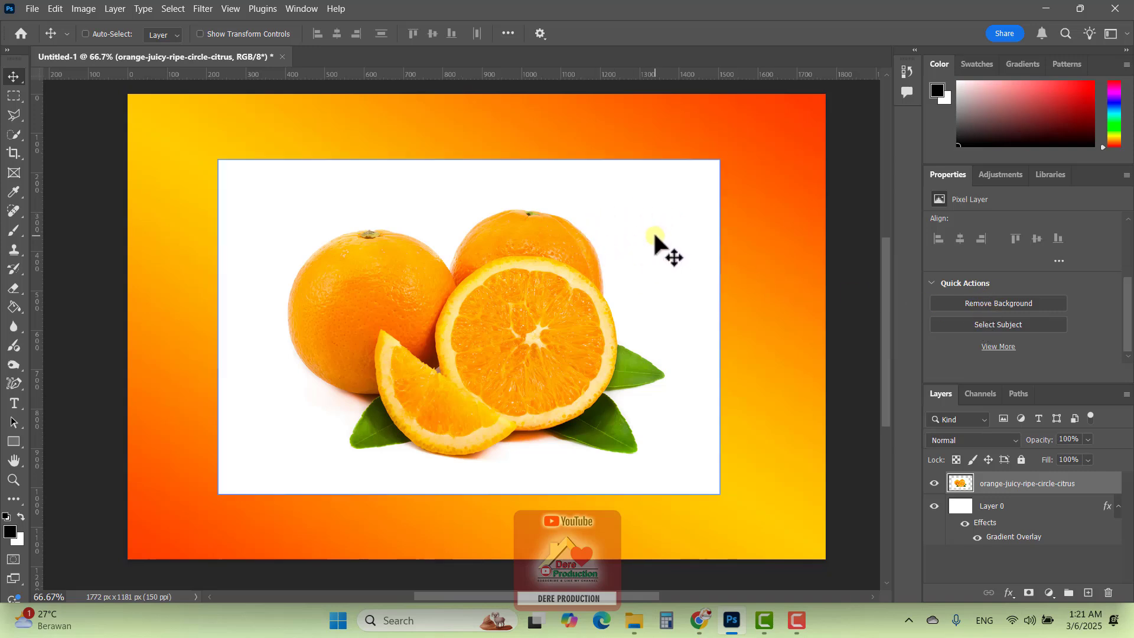
Toggle the visibility of the orange photo layer and Layer 0 off and on, and reselect the orange photo layer
left_click(934, 483)
left_click(934, 483)
left_click(1000, 507)
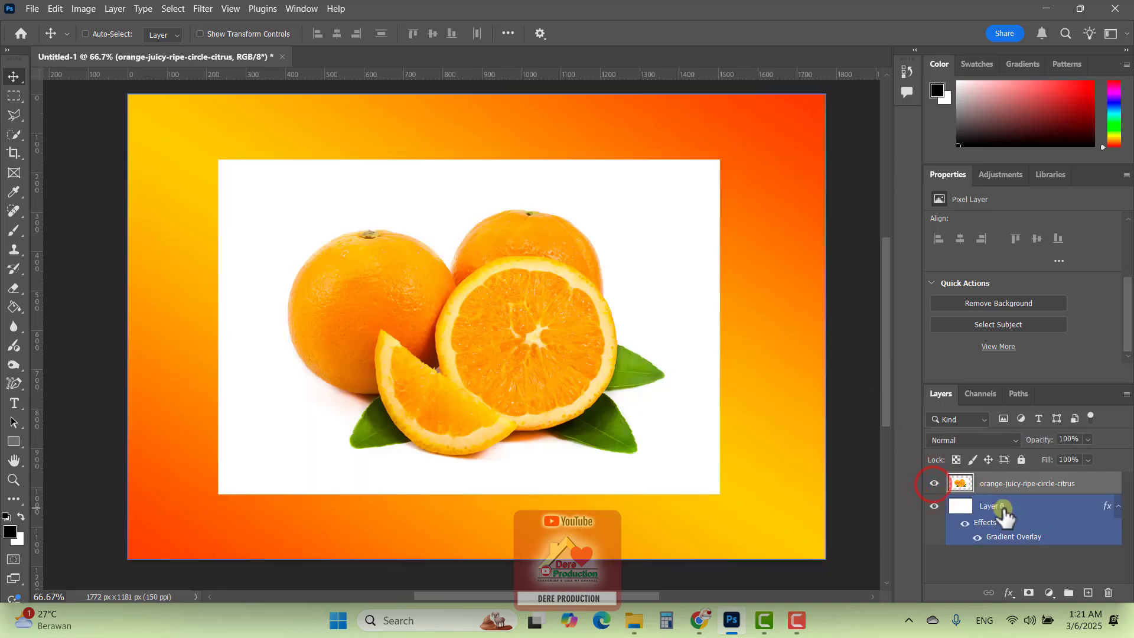
left_click(935, 506)
left_click(934, 506)
left_click(997, 486)
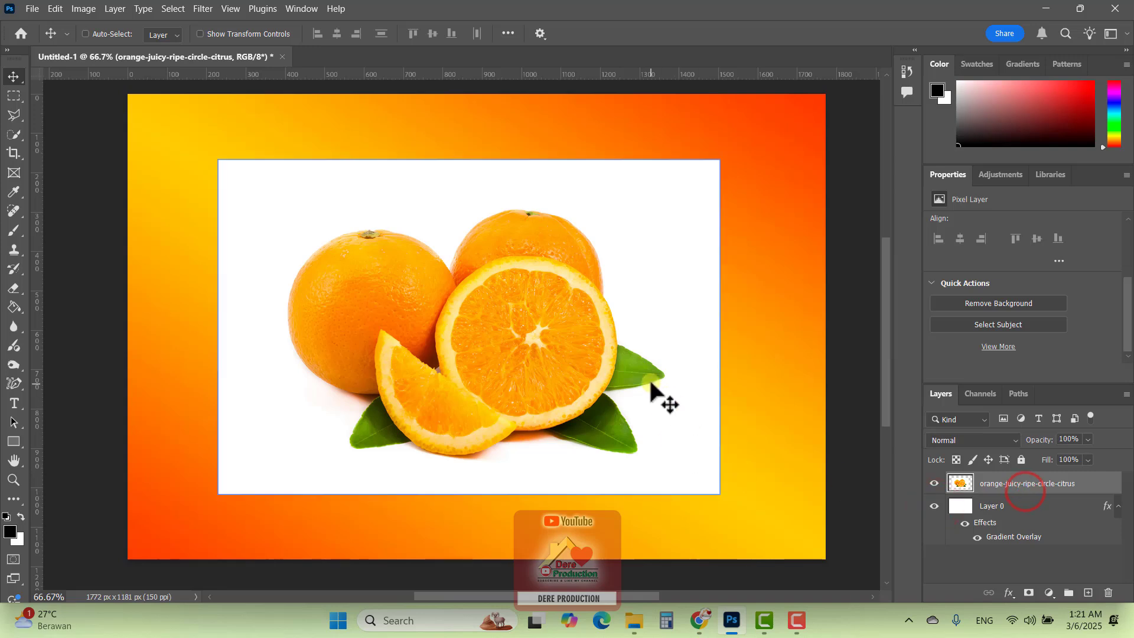
Try the Remove Background quick action on the orange photo layer, and undo it
left_click(972, 305)
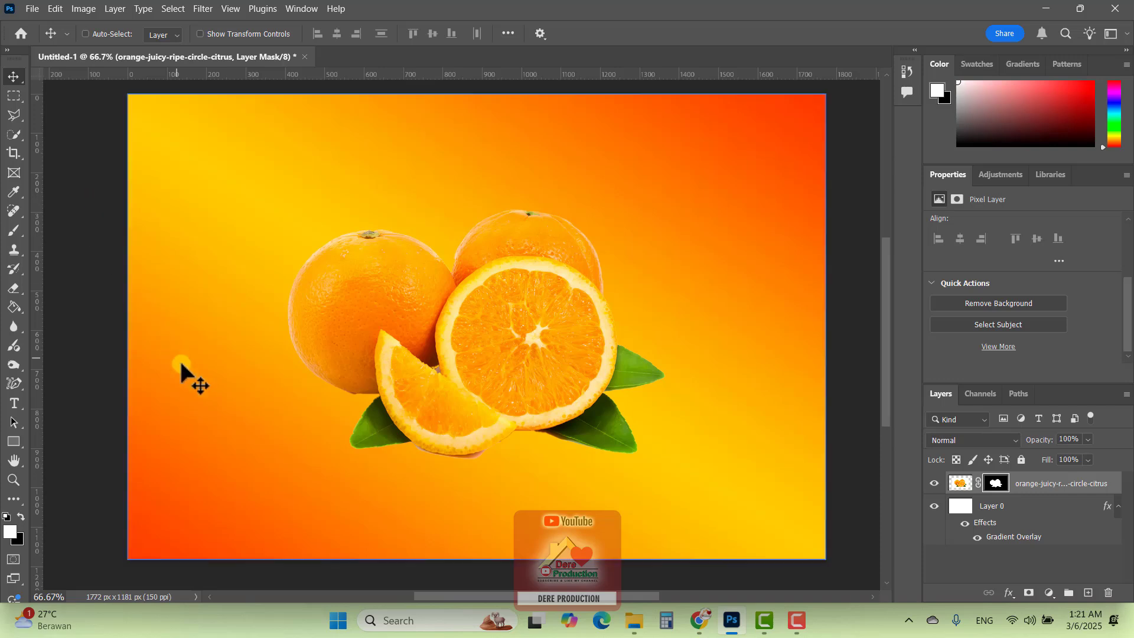
left_click(216, 410, "ctrl")
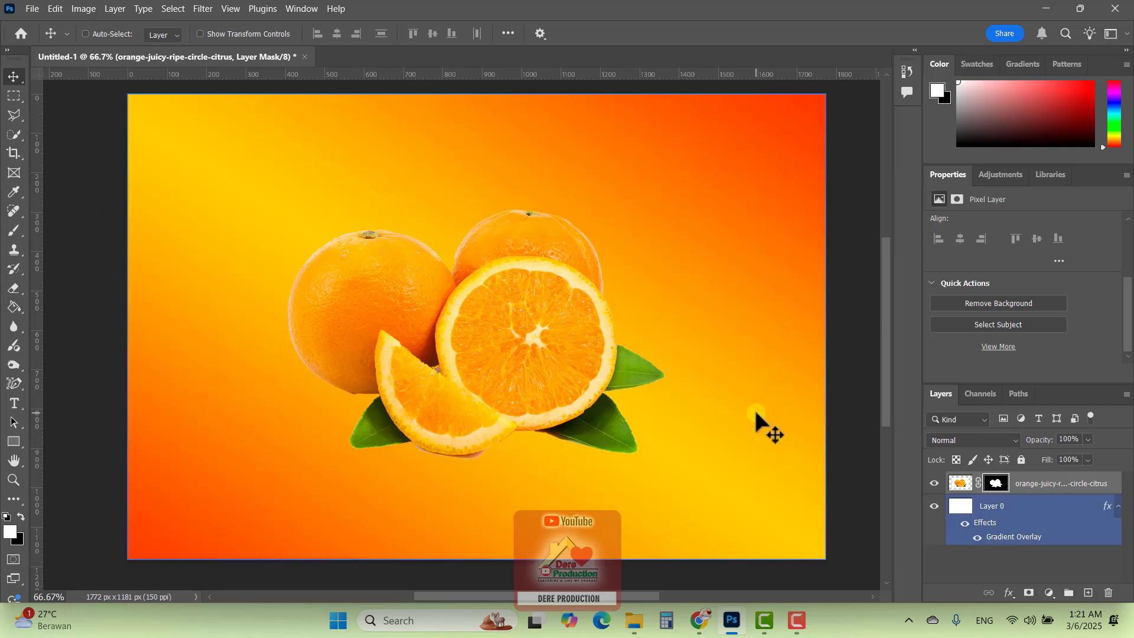
key("ctrl+z")
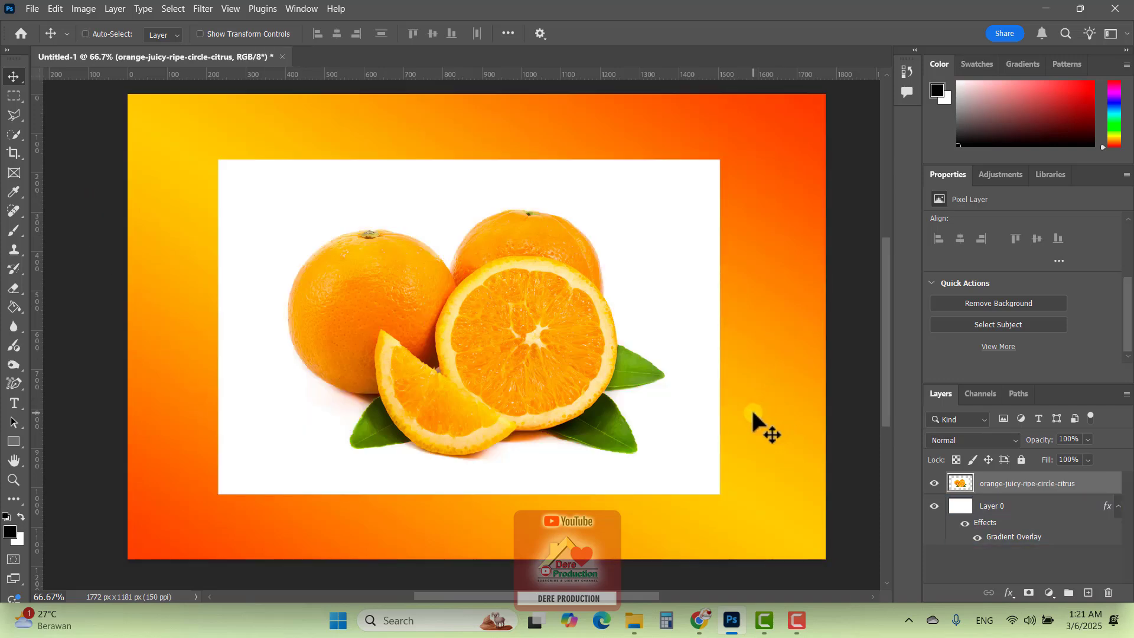
Cut out the fruit using Select Subject: invert the selection, delete the white background and deselect
left_click(983, 326)
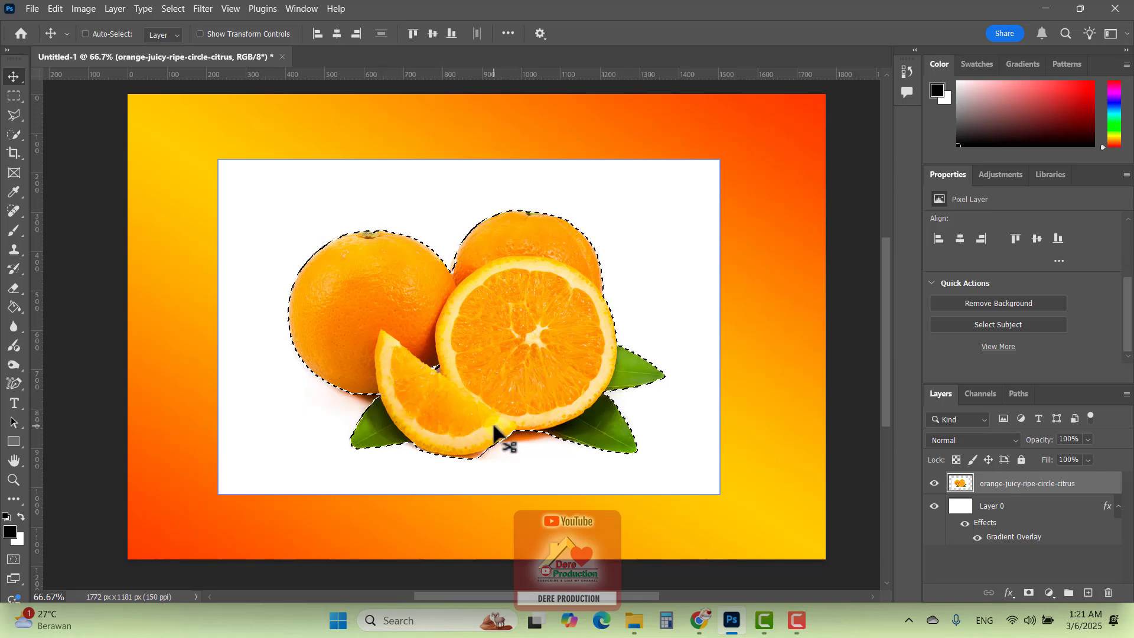
left_click(172, 9)
left_click(177, 65)
key("Delete")
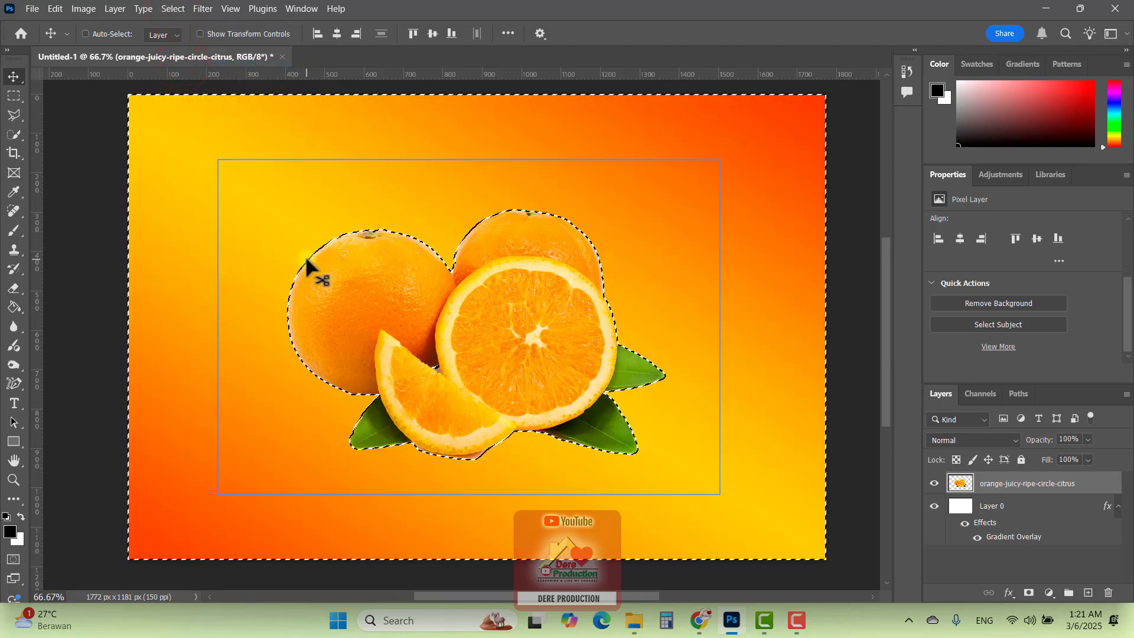
key("ctrl+d")
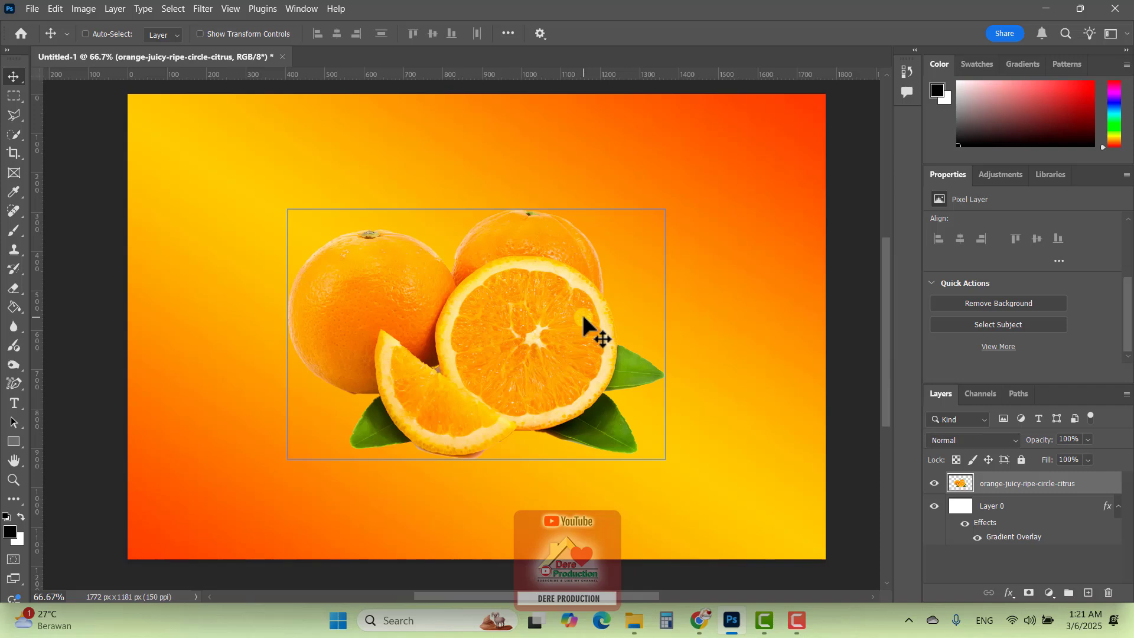
left_click(731, 268, "ctrl")
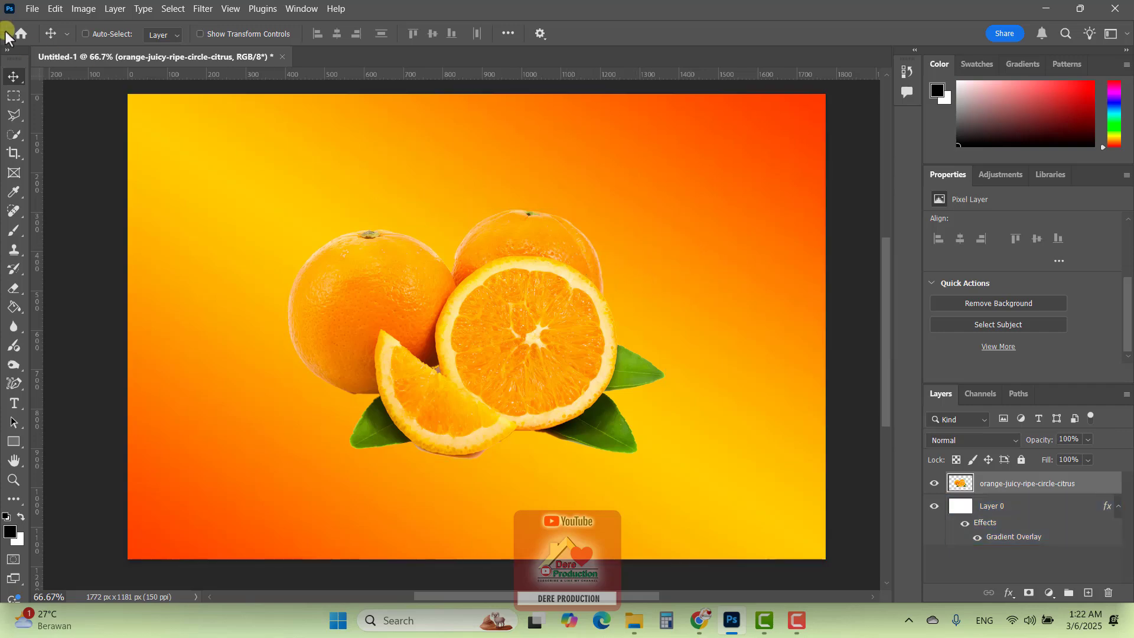
Place the mangga image as an embedded object over the gradient, keeping its default size and position
left_click(31, 12)
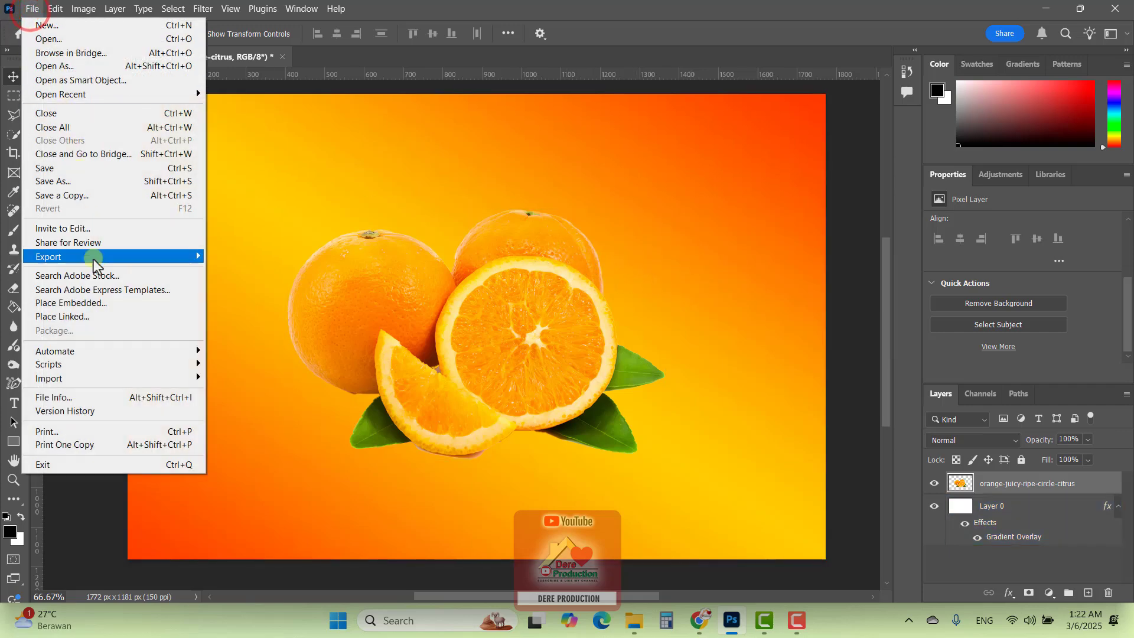
left_click(113, 304)
double_click(160, 148)
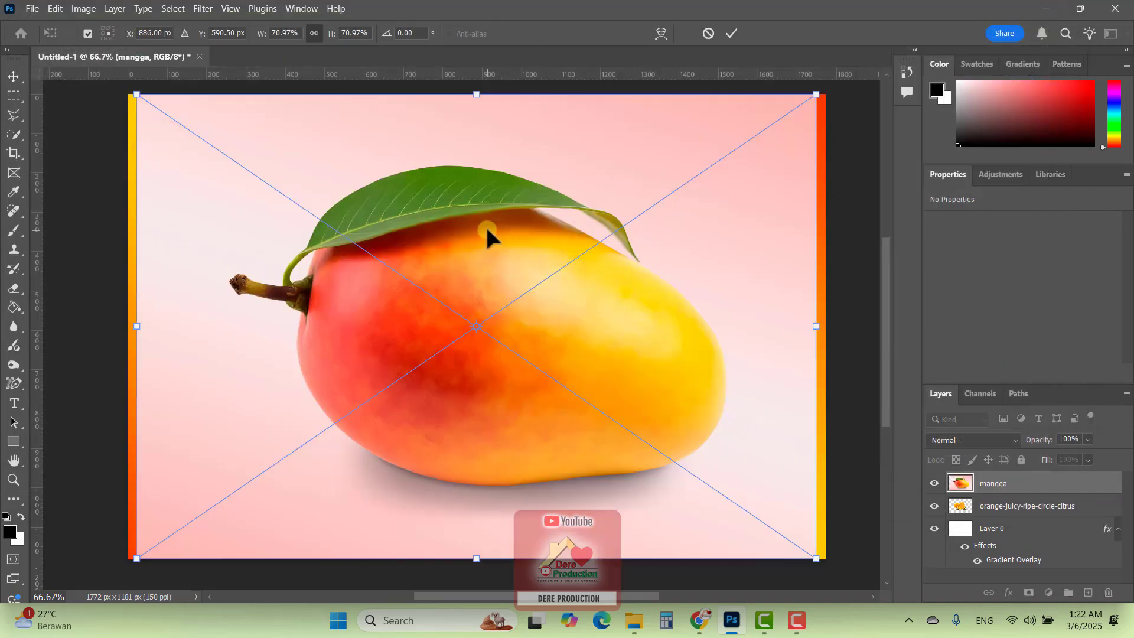
key("Return")
Look through the mangga smart object's properties and rasterize the layer
mouse_move(1126, 270)
left_mouse_down()
mouse_move(1127, 339)
mouse_move(1124, 250)
left_mouse_up()
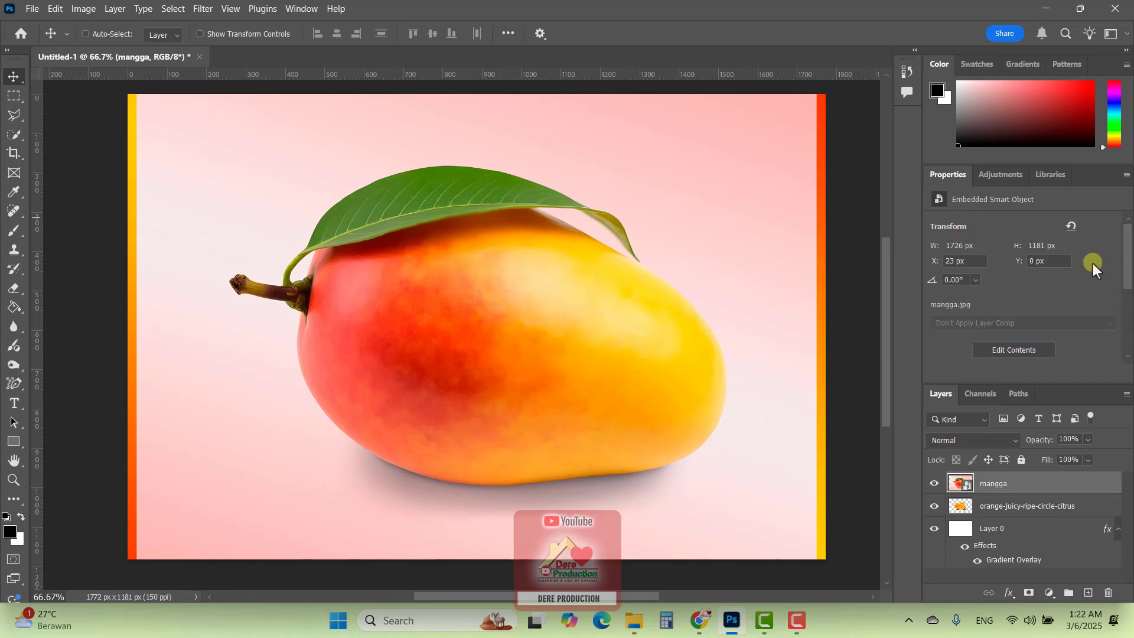
scroll(1086, 287, "down", 2)
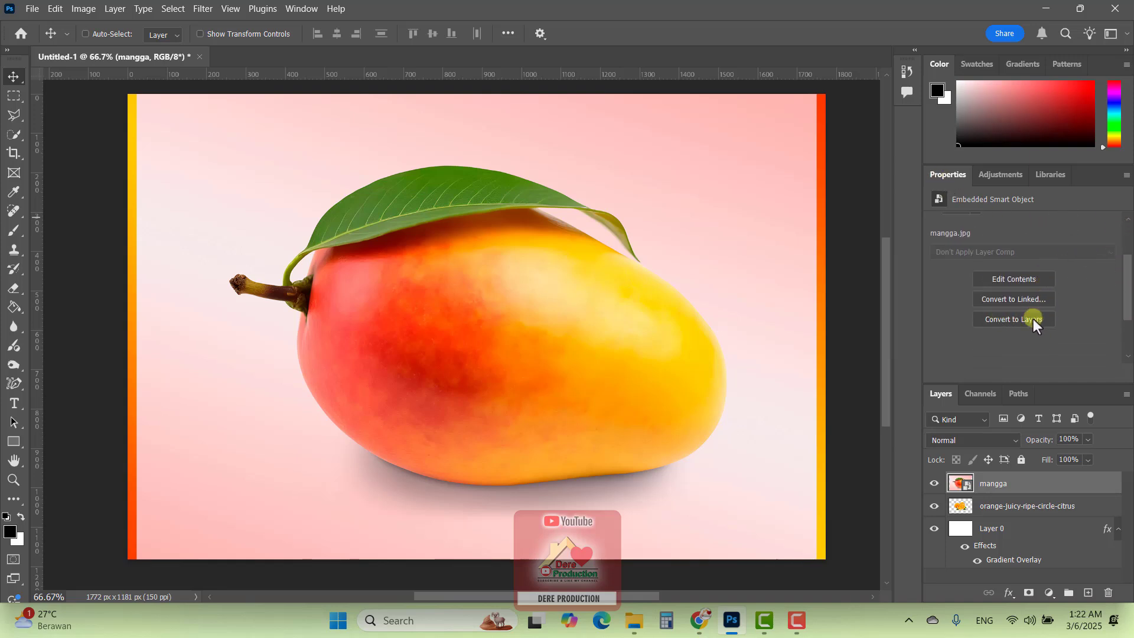
scroll(1004, 296, "up", 1)
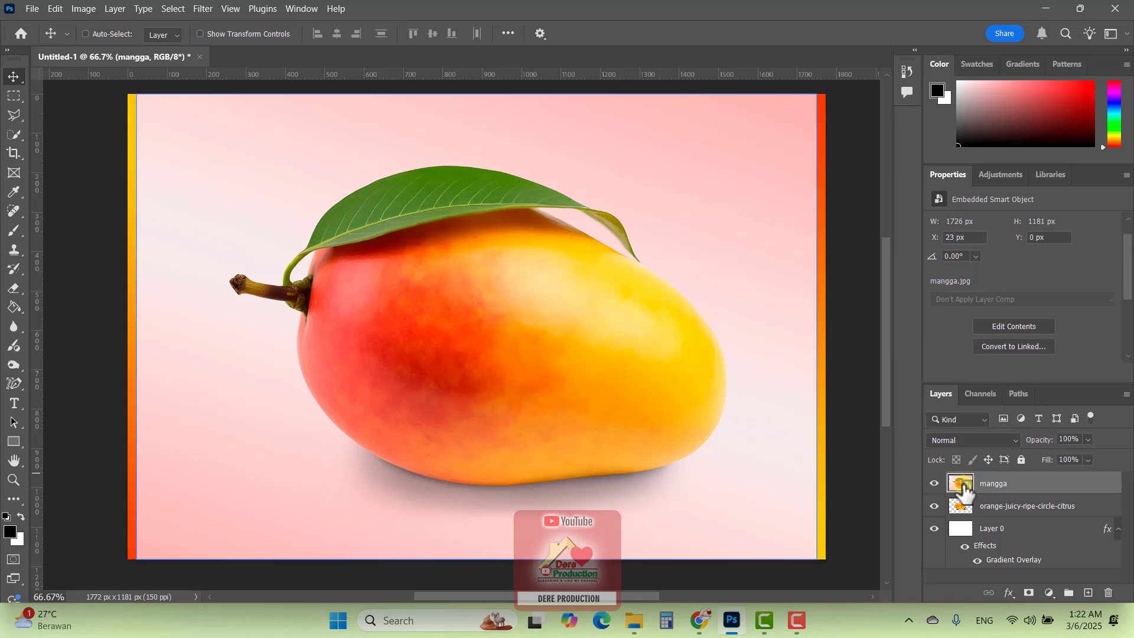
left_click(1022, 481)
right_click(1034, 483)
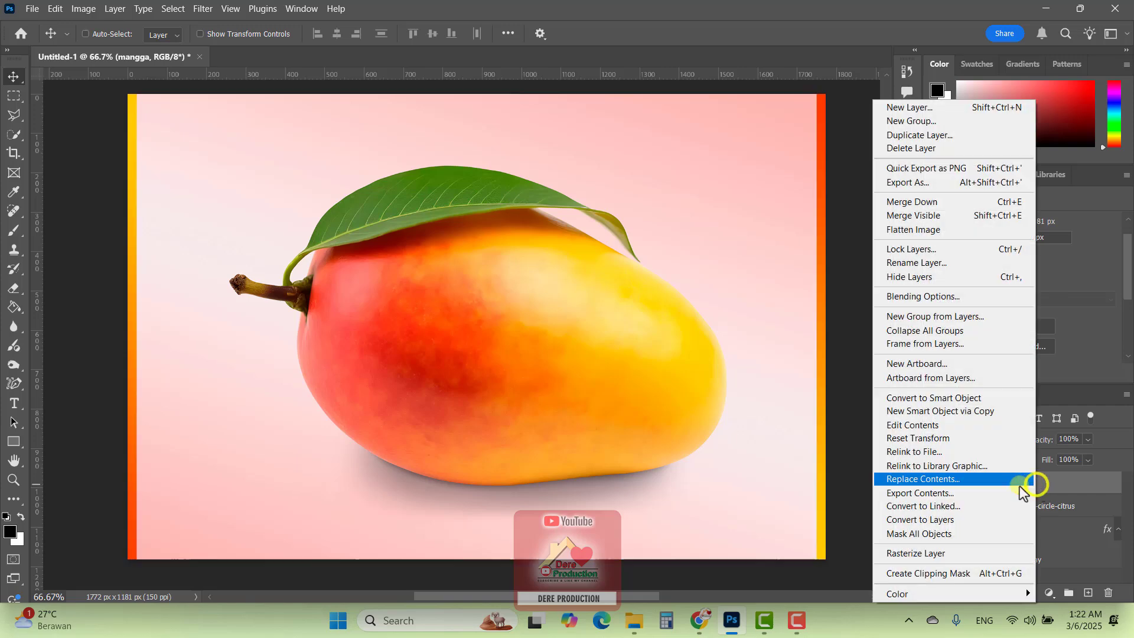
left_click(975, 553)
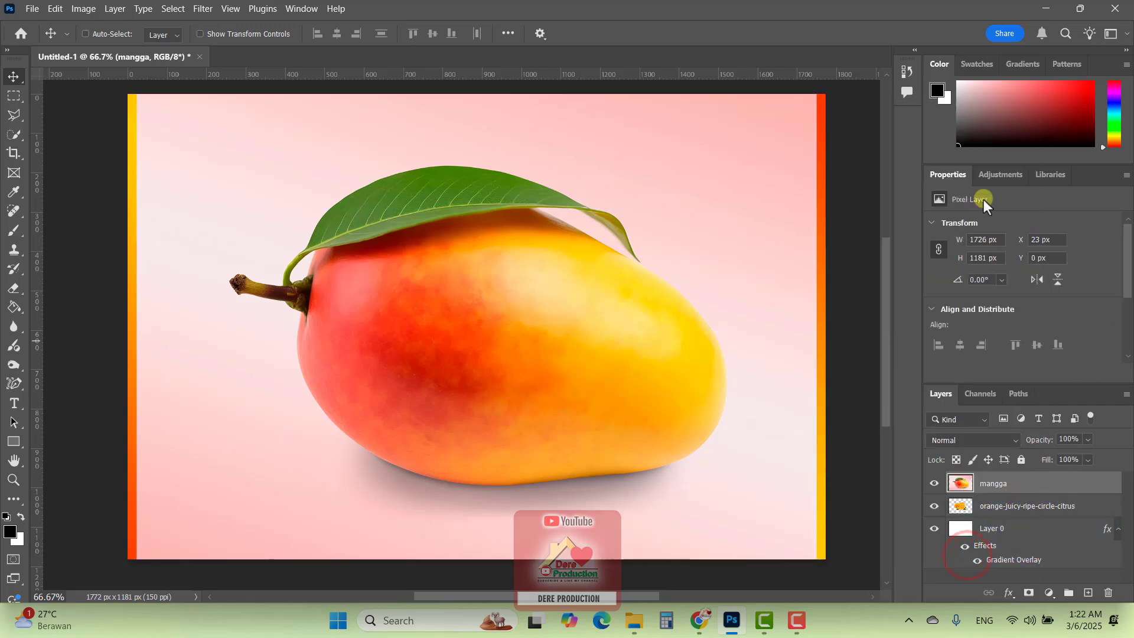
Apply the Remove Background quick action to the mangga layer and inspect the cutout between the leaf tip and the fruit
left_click_drag(1129, 276, 1129, 344)
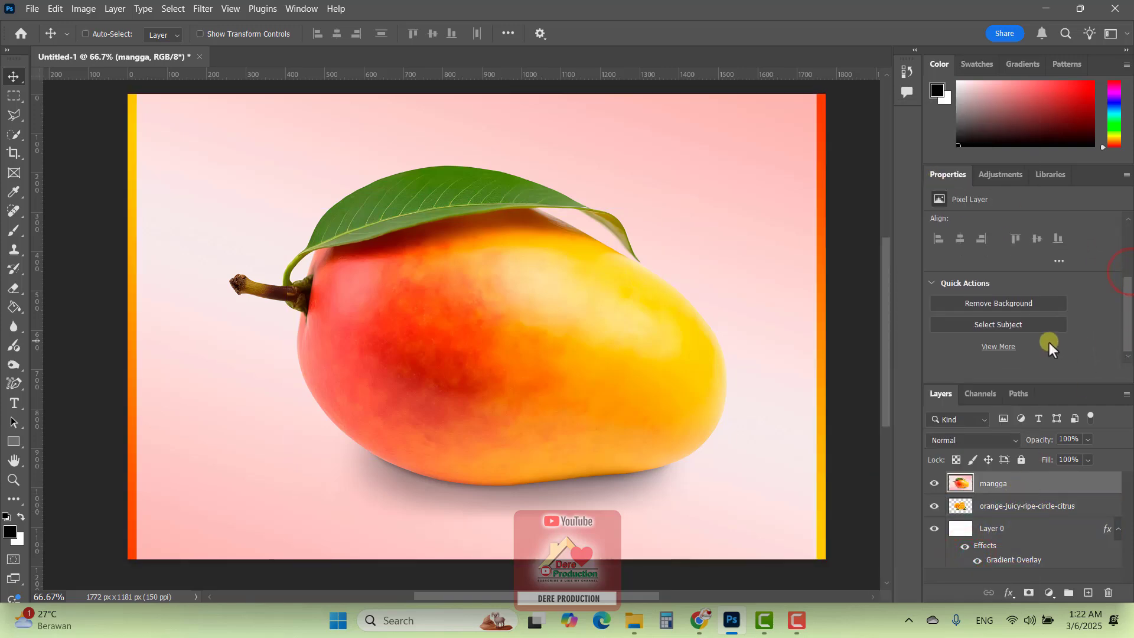
left_click(979, 303)
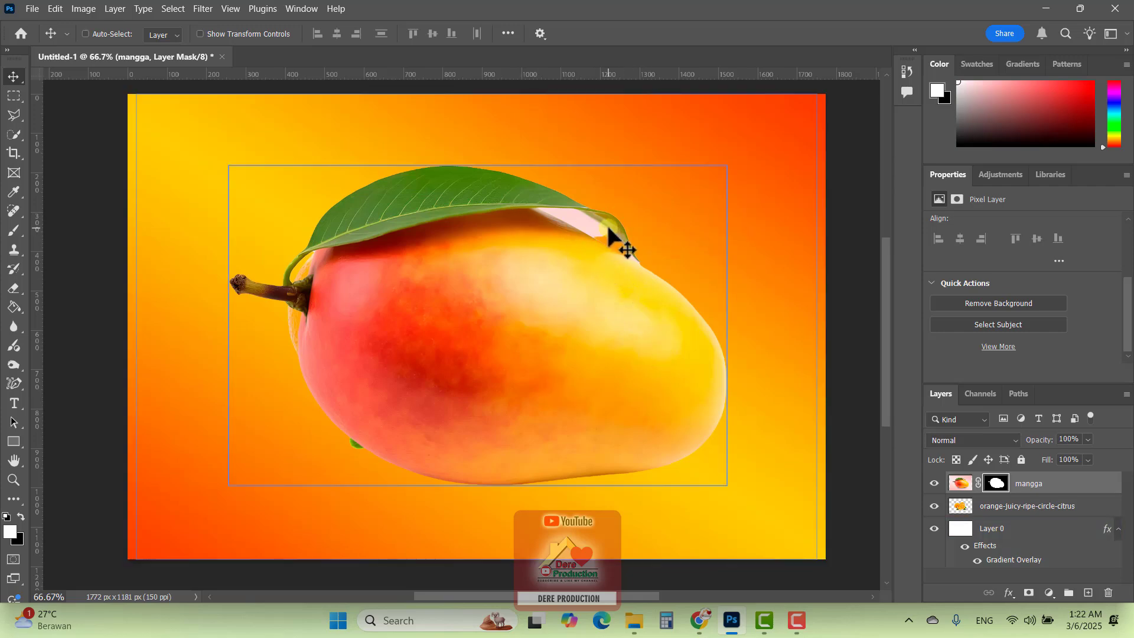
scroll(604, 222, "up", 4)
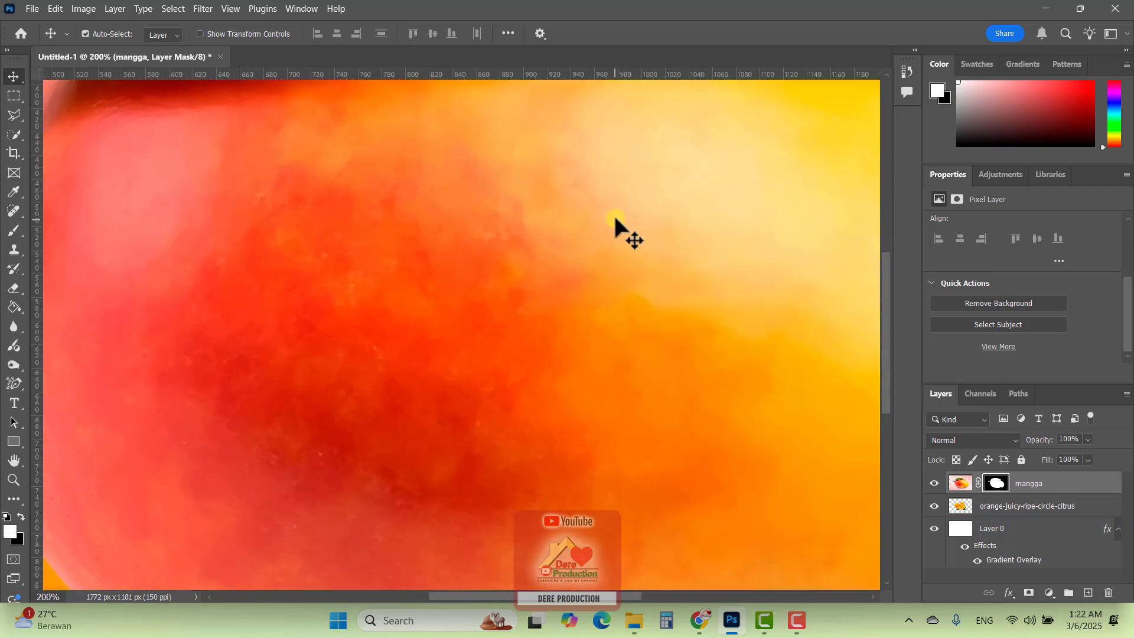
left_click_drag(681, 157, 531, 448)
left_click_drag(693, 286, 607, 253)
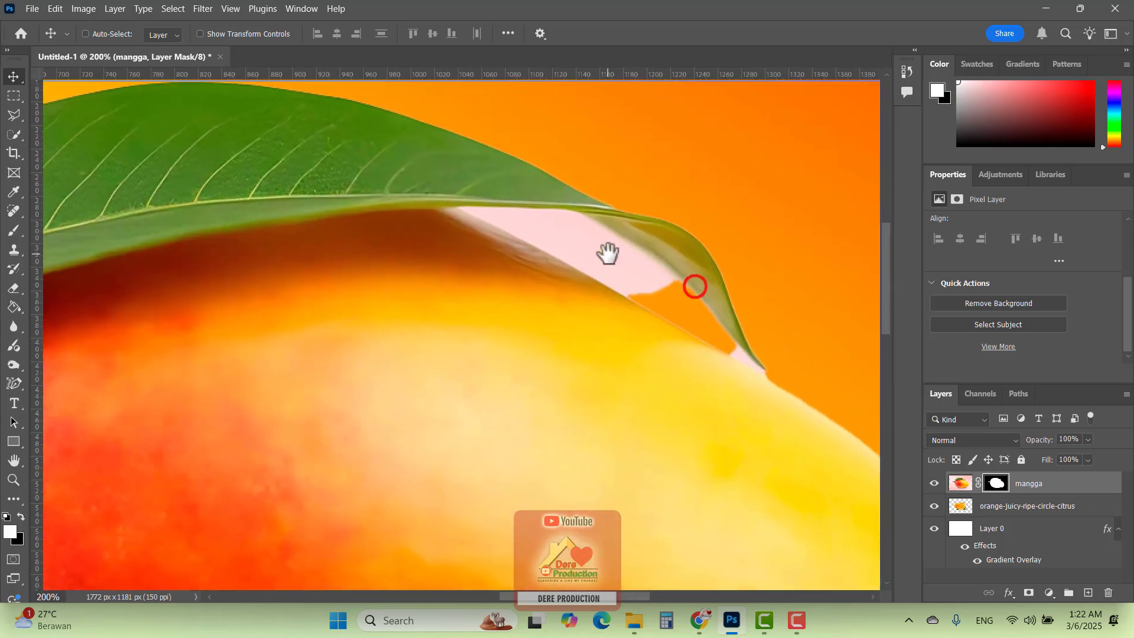
left_click_drag(695, 264, 643, 243)
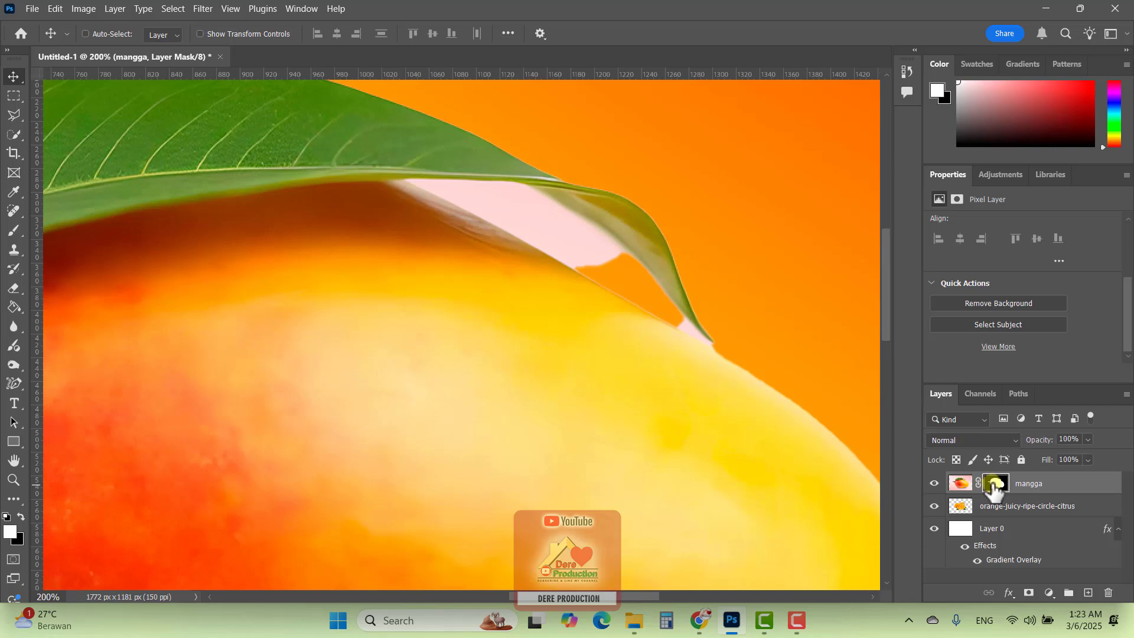
Target the mangga layer's mask and activate the Brush tool with white as the foreground color
left_click(960, 490)
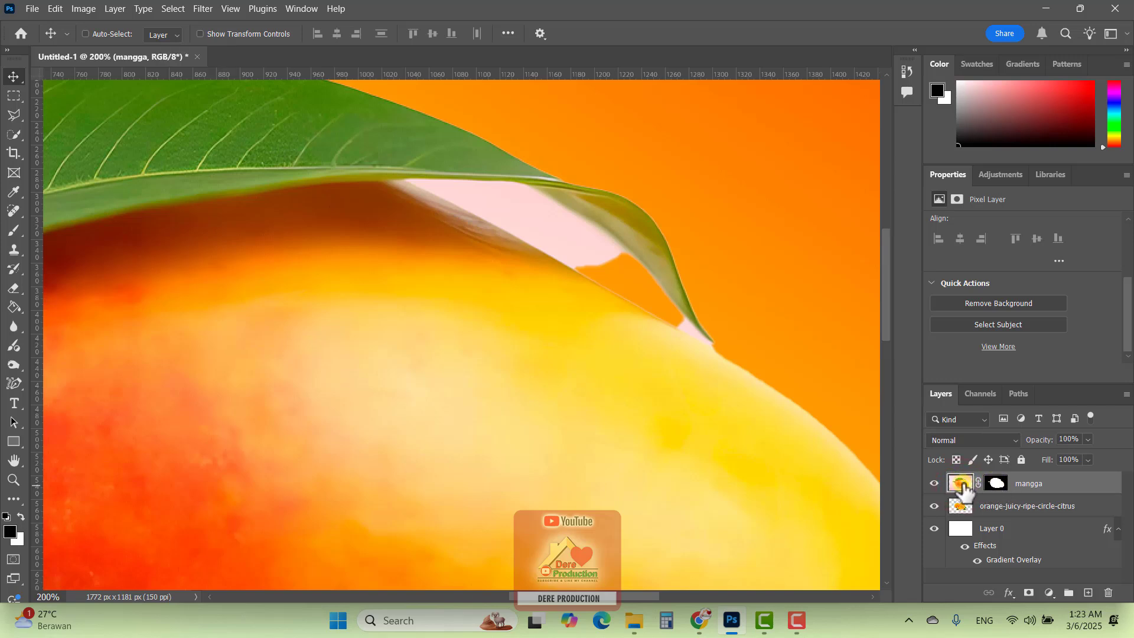
left_click(997, 484)
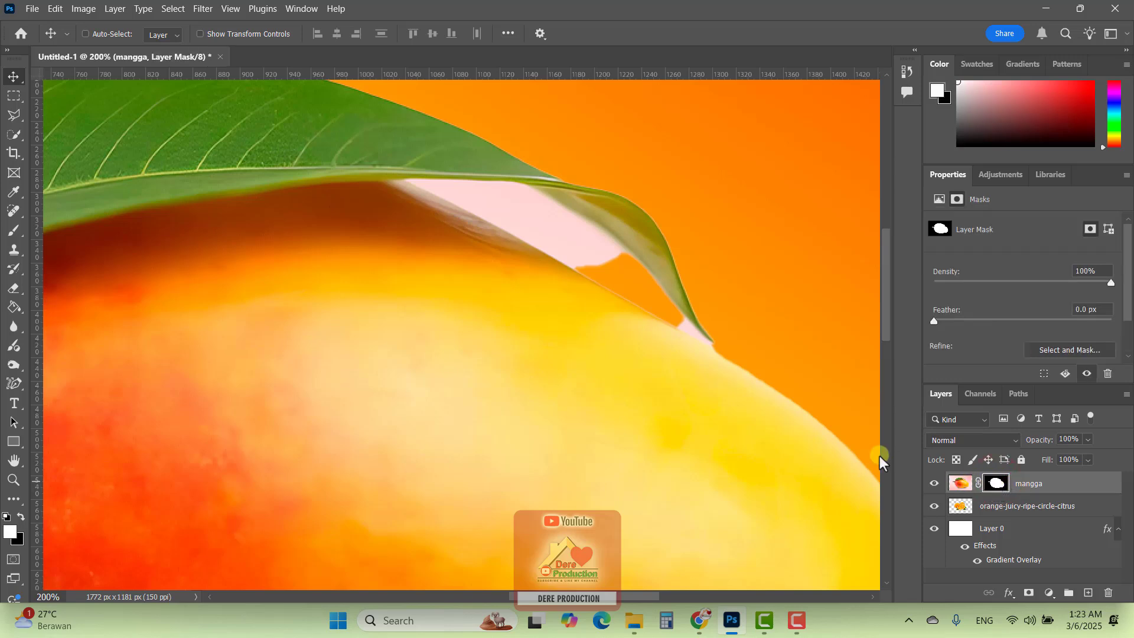
key("ctrl+minus")
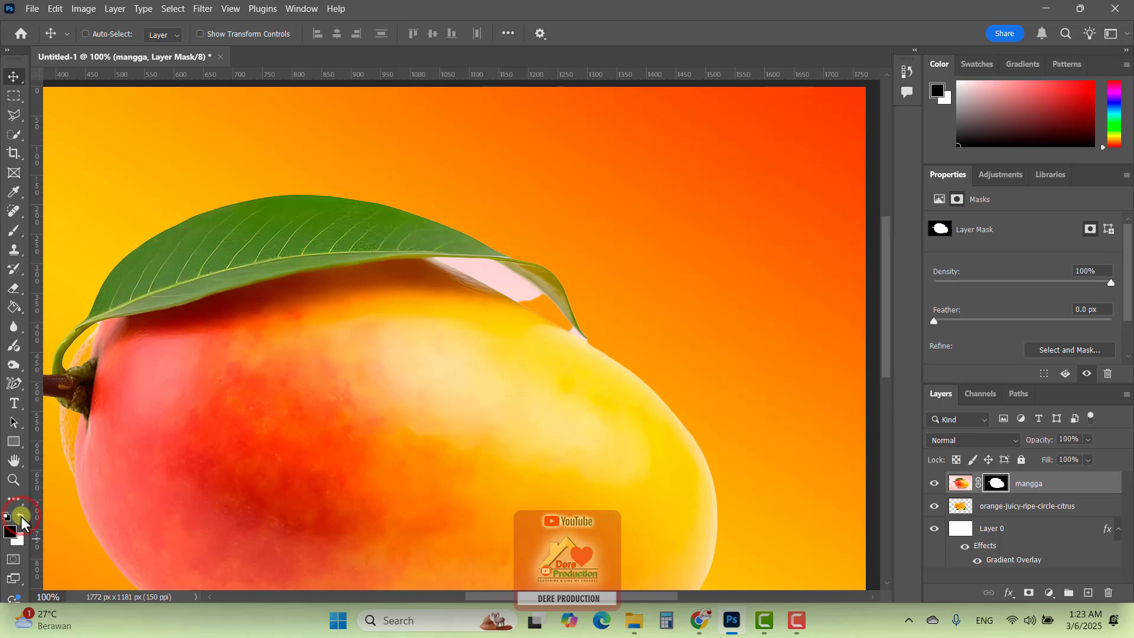
left_click(22, 515)
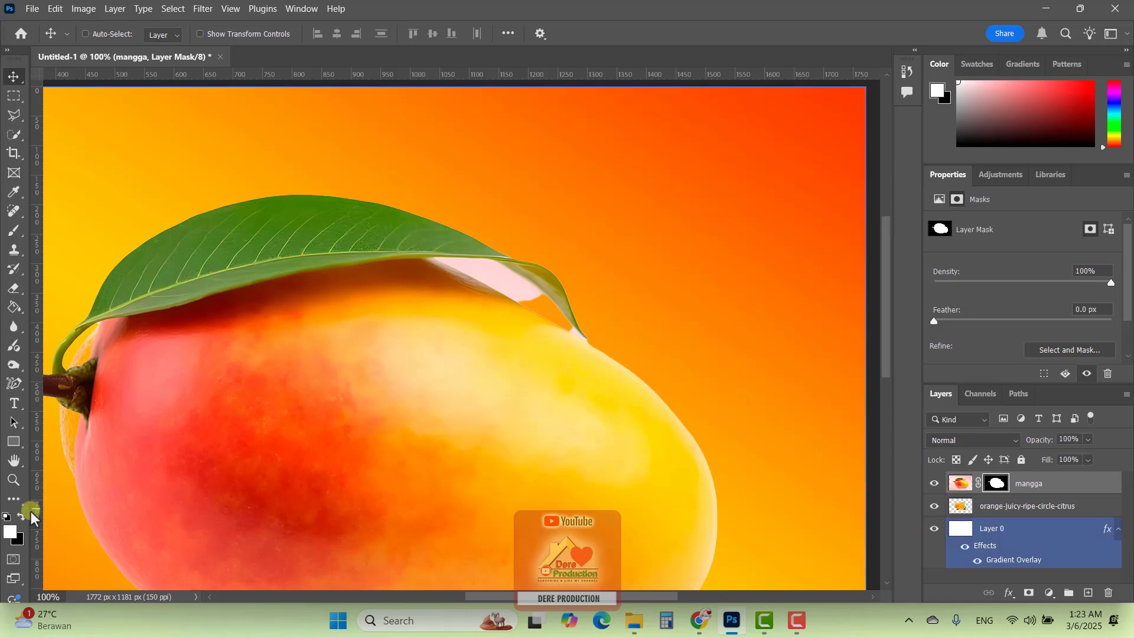
left_click(12, 230)
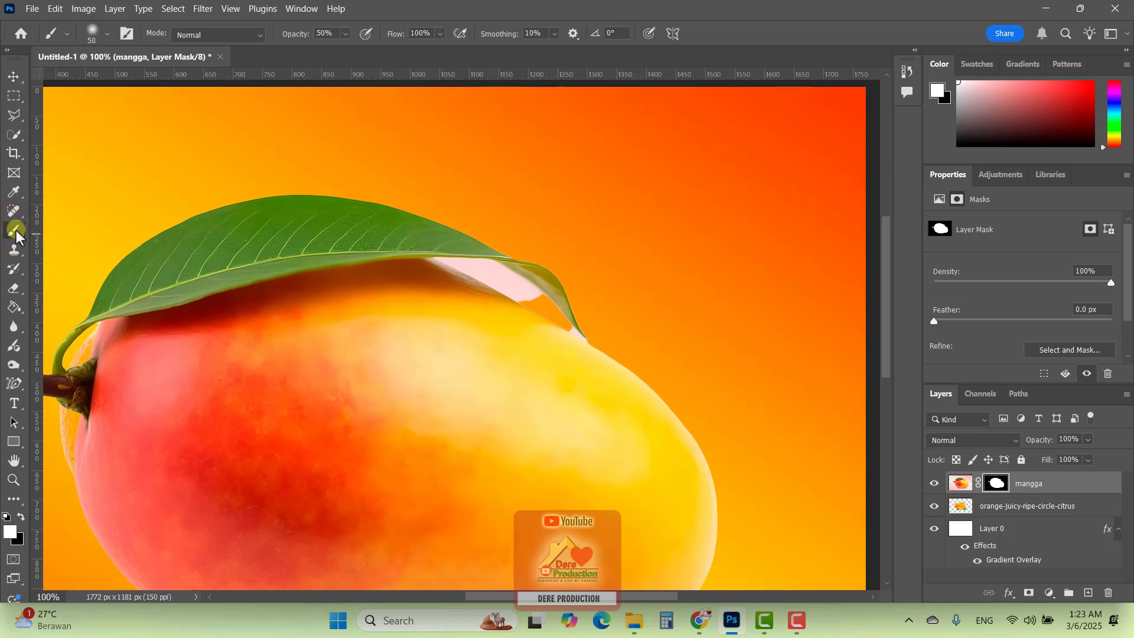
Compare the Soft Round and Hard Round brush presets and choose Hard Round at 50 px
right_click(548, 210)
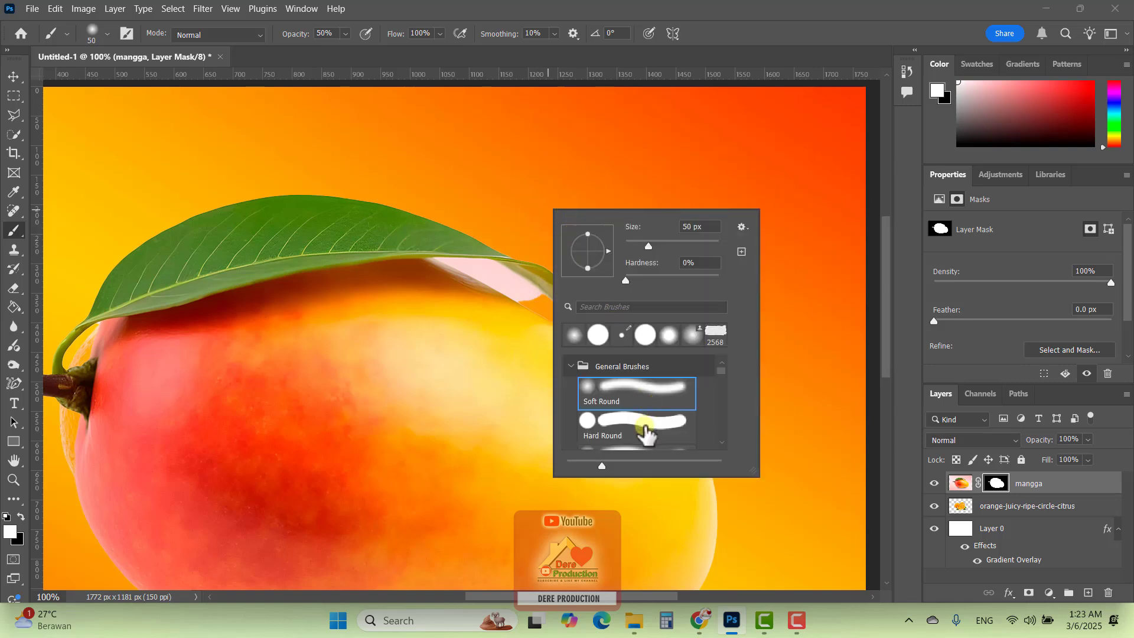
left_click(646, 427)
left_click(648, 391)
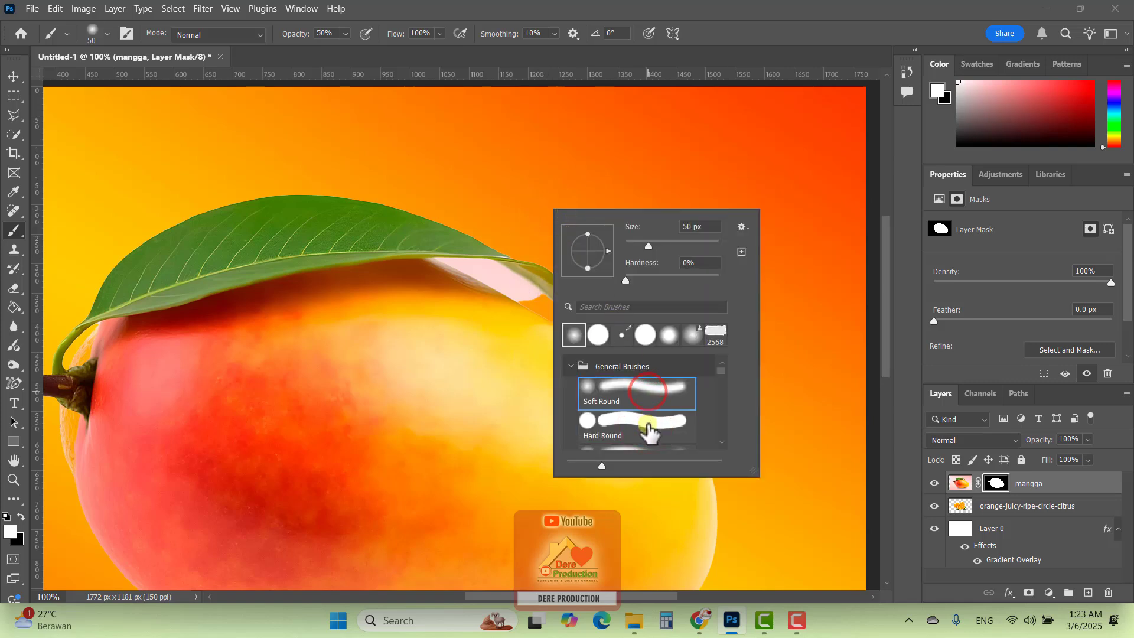
left_click(647, 425)
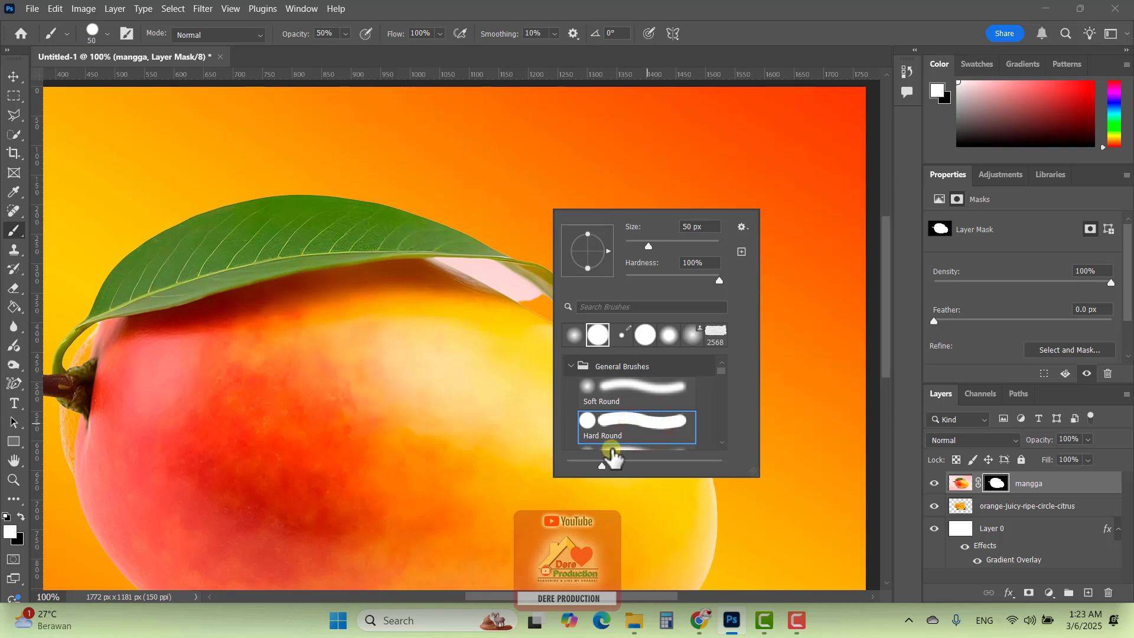
left_click(638, 389)
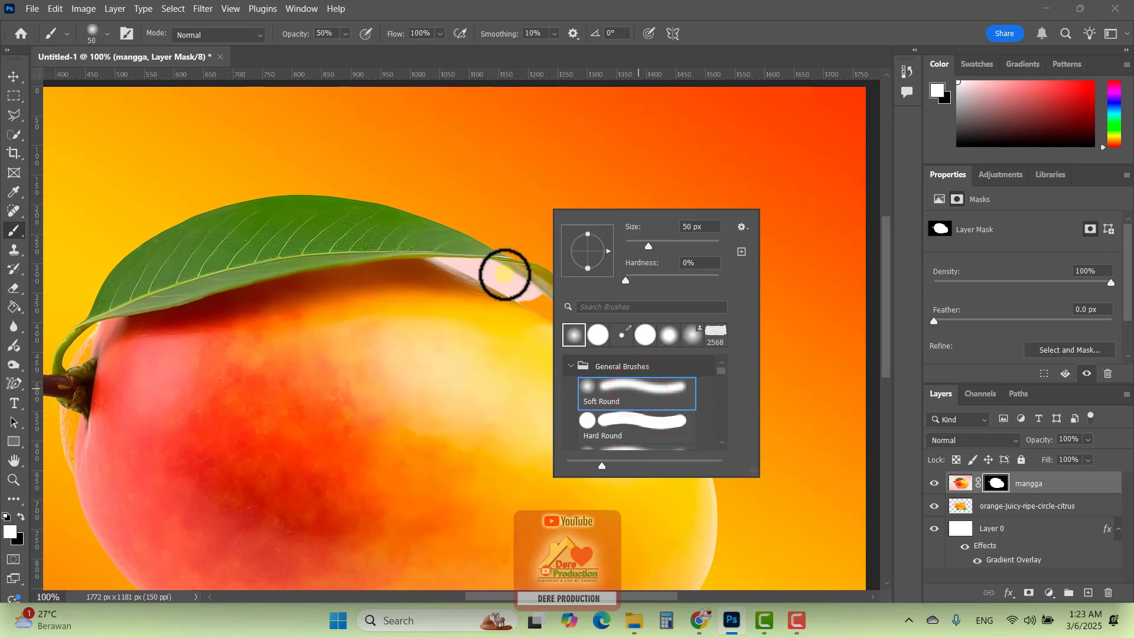
left_click(645, 425)
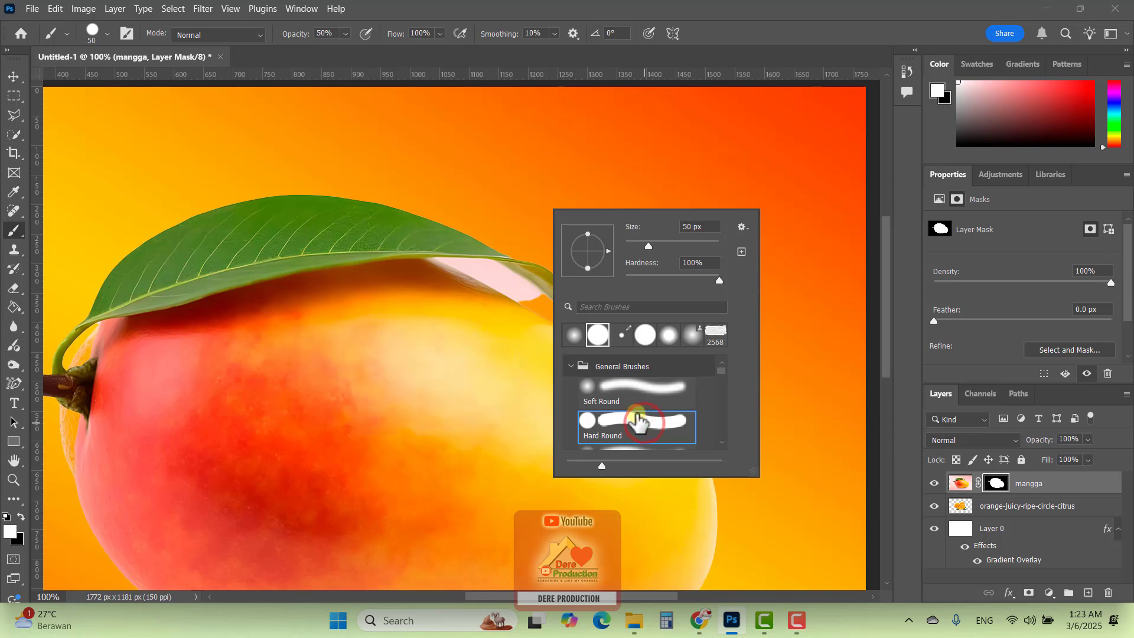
left_click(787, 30)
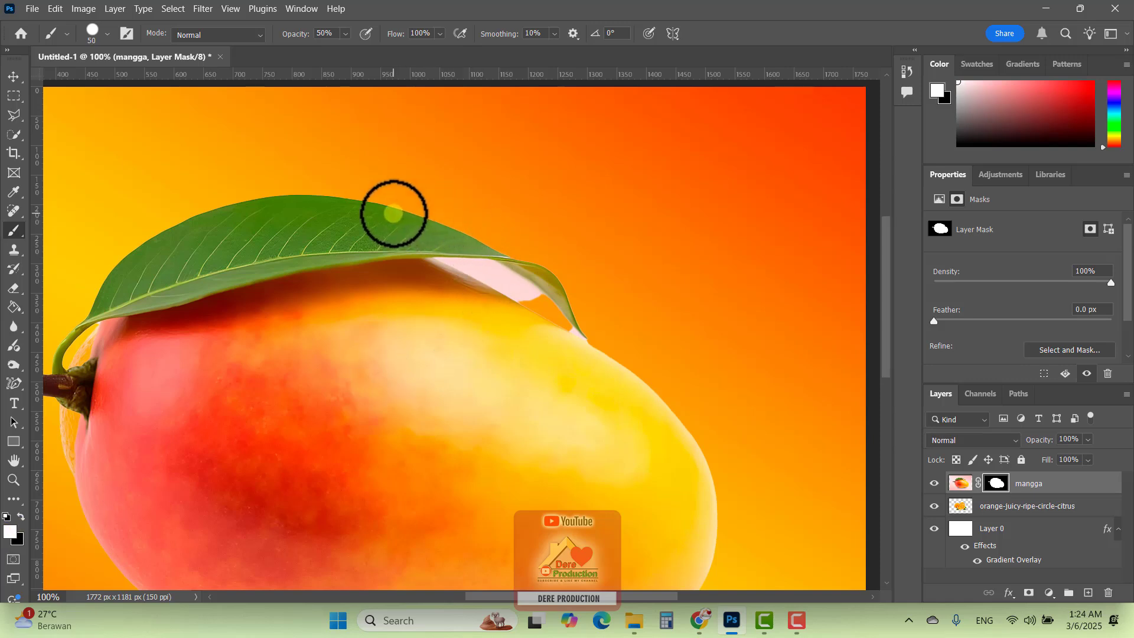
Paint white on the mask above the leaf to restore the background, first at 50% and again at 100% brush opacity
mouse_move(393, 214)
left_mouse_down()
mouse_move(493, 245)
mouse_move(409, 202)
mouse_move(354, 191)
left_mouse_up()
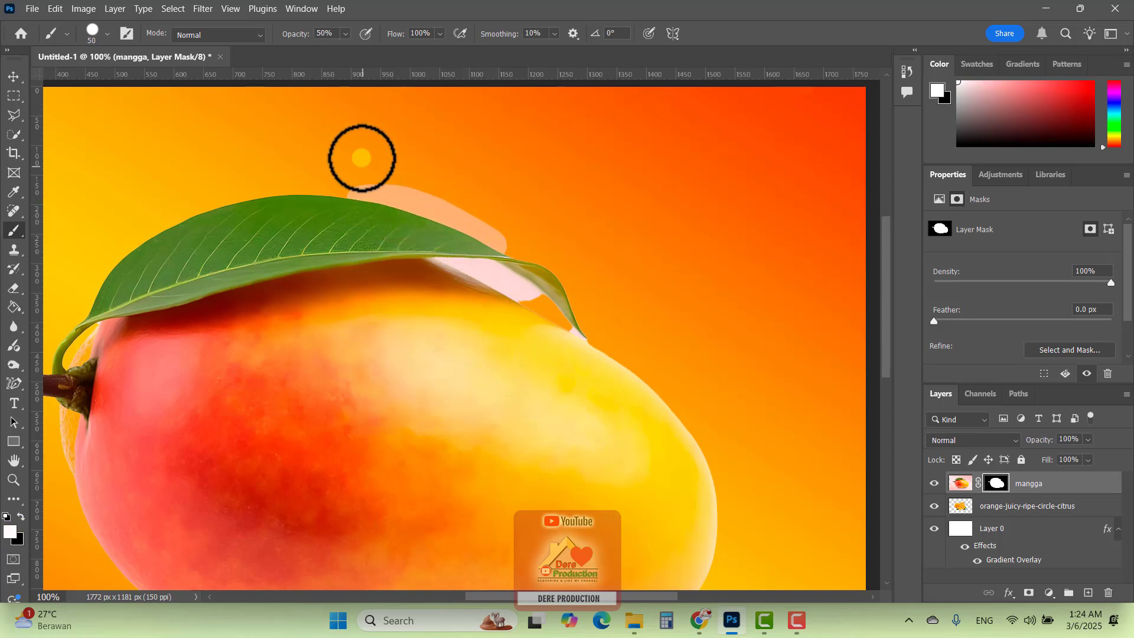
left_click_drag(351, 50, 521, 68)
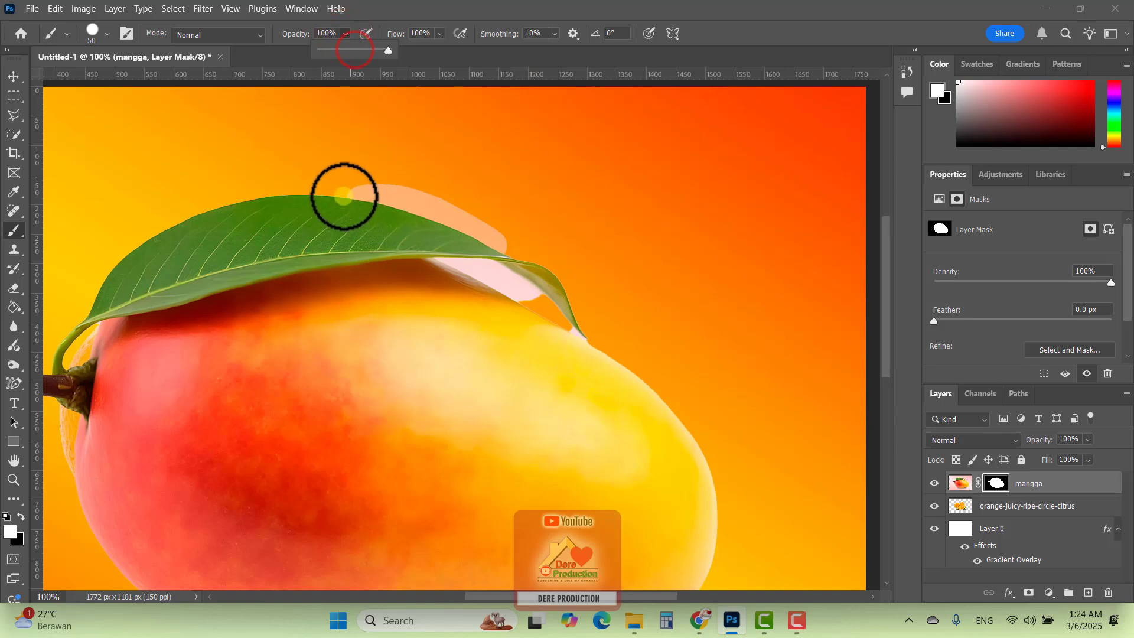
mouse_move(348, 194)
left_mouse_down()
mouse_move(497, 228)
mouse_move(517, 255)
mouse_move(471, 232)
mouse_move(313, 205)
mouse_move(366, 201)
mouse_move(471, 223)
mouse_move(559, 268)
mouse_move(491, 218)
mouse_move(435, 197)
mouse_move(355, 188)
mouse_move(305, 219)
mouse_move(405, 198)
mouse_move(360, 216)
mouse_move(316, 198)
mouse_move(390, 181)
mouse_move(502, 202)
mouse_move(558, 263)
mouse_move(464, 185)
mouse_move(357, 181)
mouse_move(314, 206)
left_mouse_up()
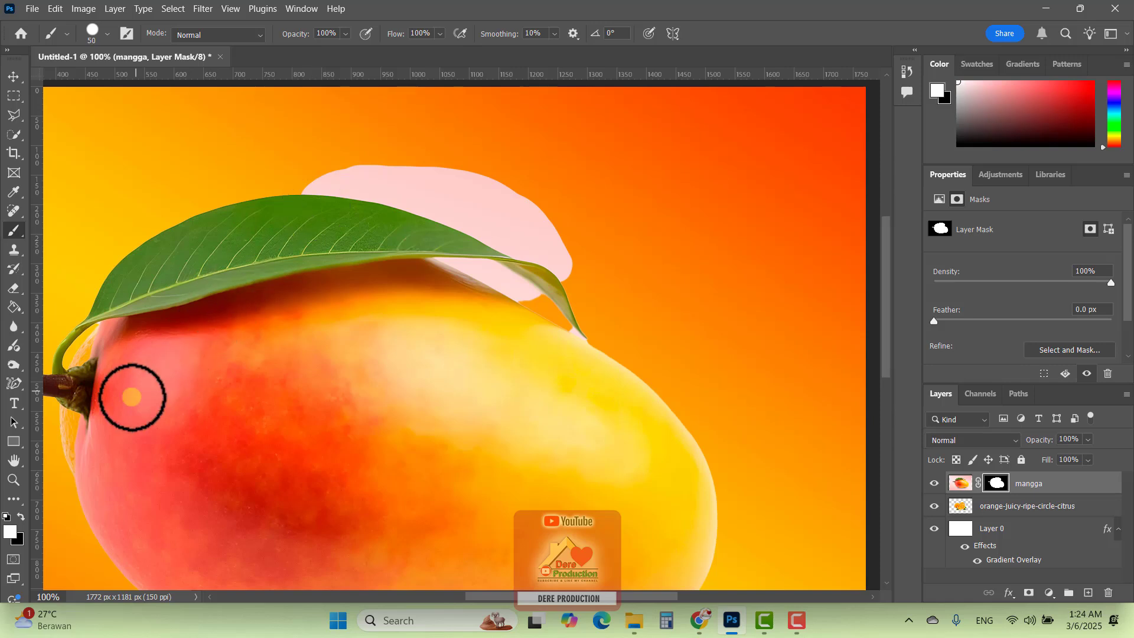
Paint black on the mask to hide part of the leaf and background, and paint white to restore the leaf
left_click(21, 517)
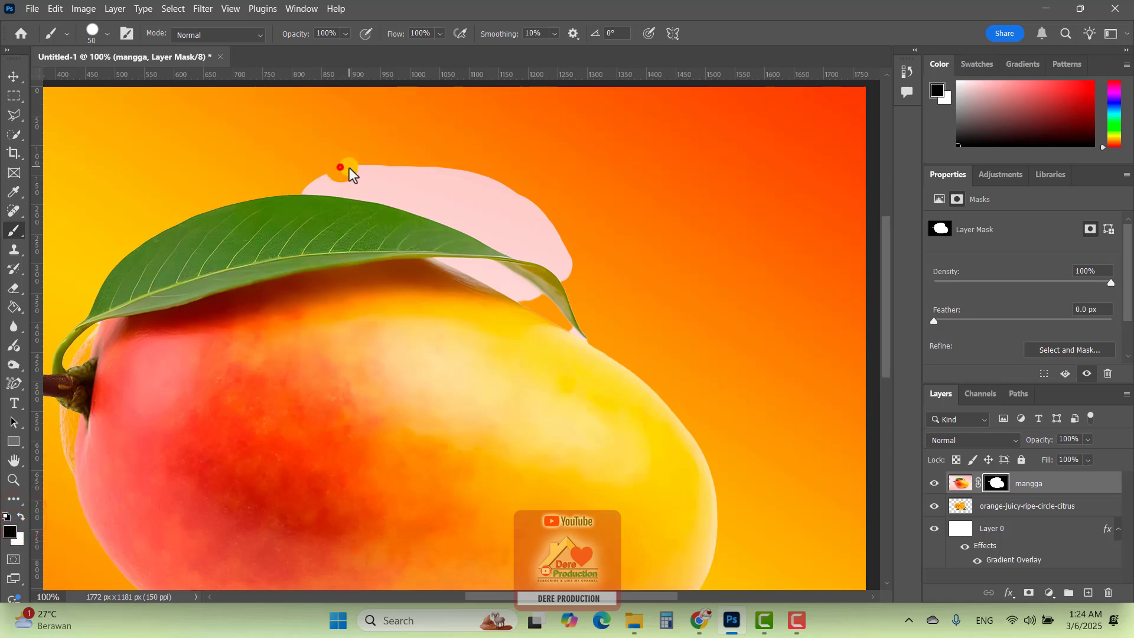
mouse_move(349, 169)
left_mouse_down()
mouse_move(498, 192)
mouse_move(398, 184)
left_mouse_up()
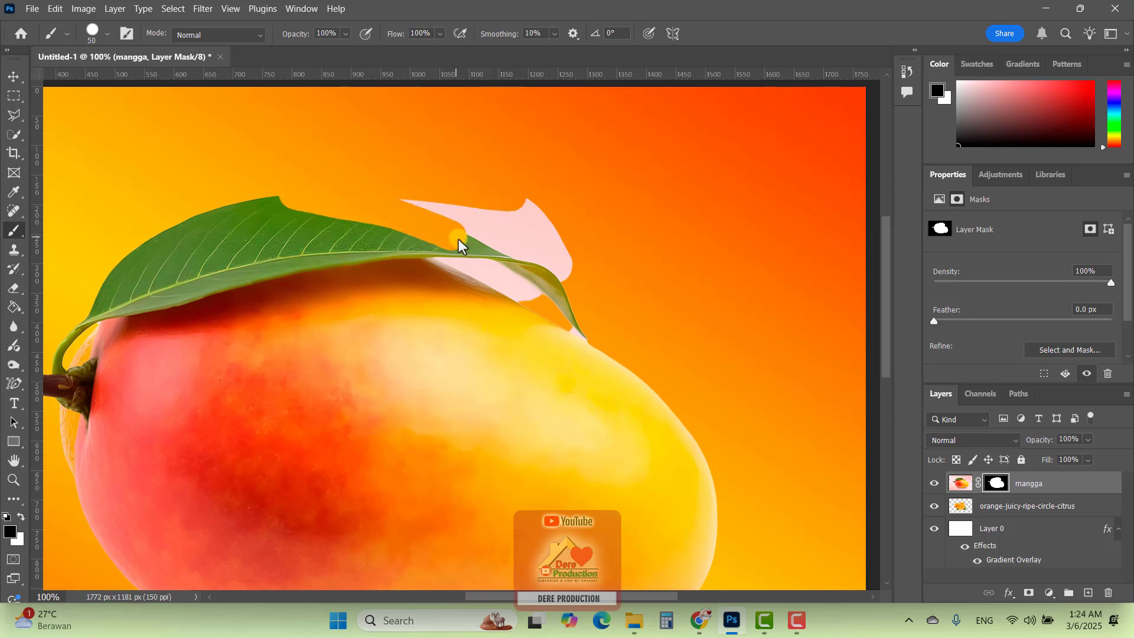
left_click(121, 427)
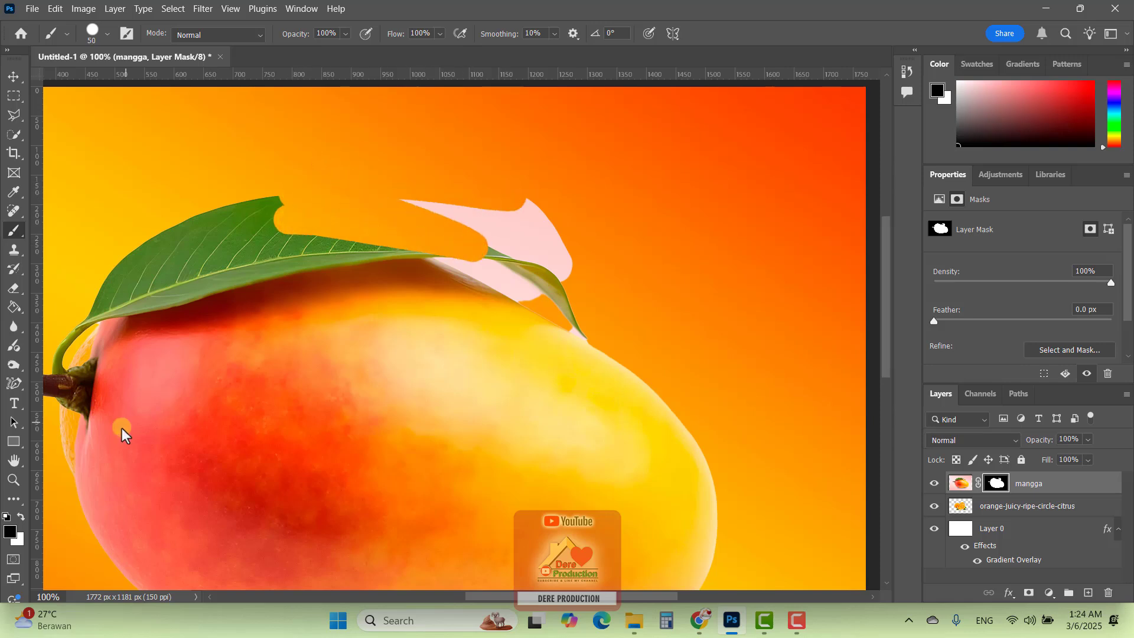
left_click(21, 517)
mouse_move(254, 226)
left_mouse_down()
mouse_move(460, 253)
mouse_move(272, 209)
left_mouse_up()
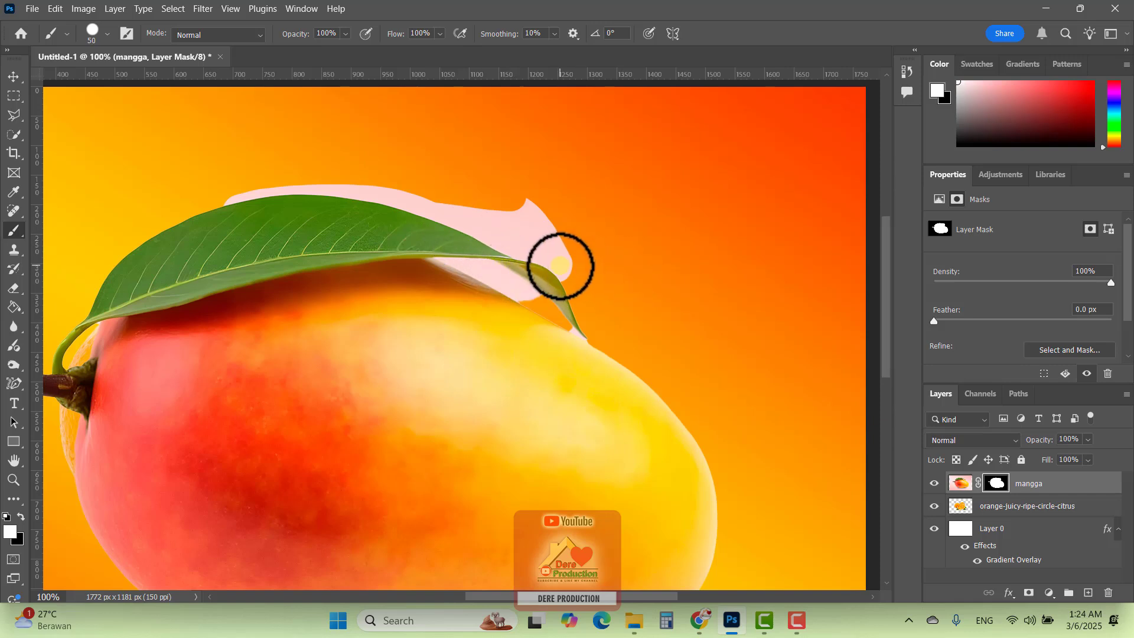
Switch to the Polygonal Lasso tool and delete the mangga and orange photo layers, keeping only the gradient layer
left_click(14, 115)
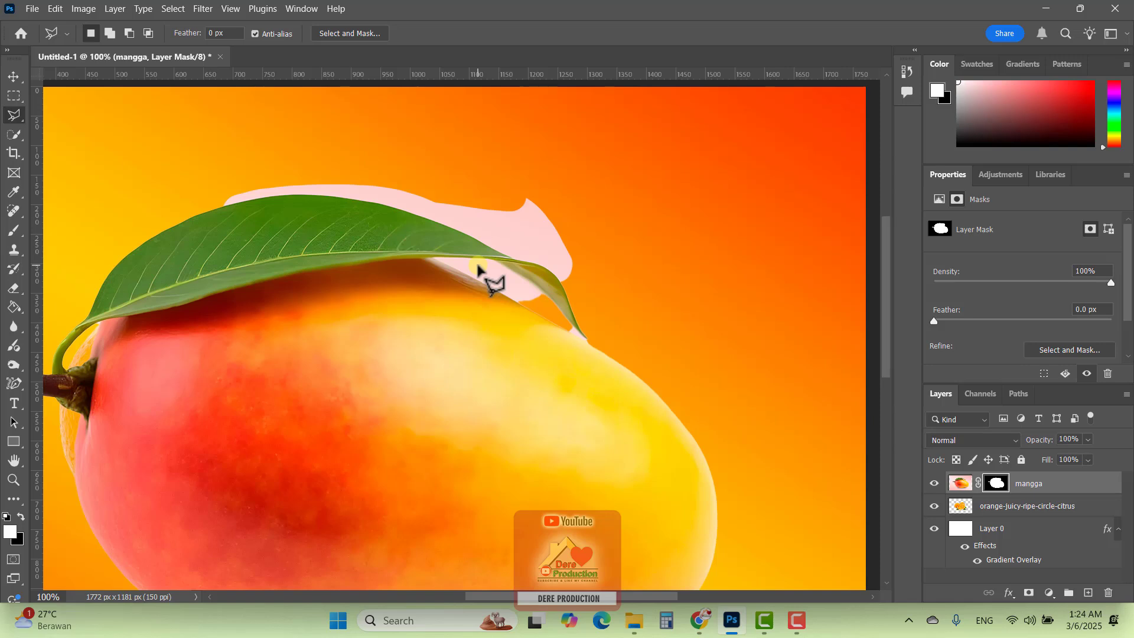
scroll(477, 269, "down", 5)
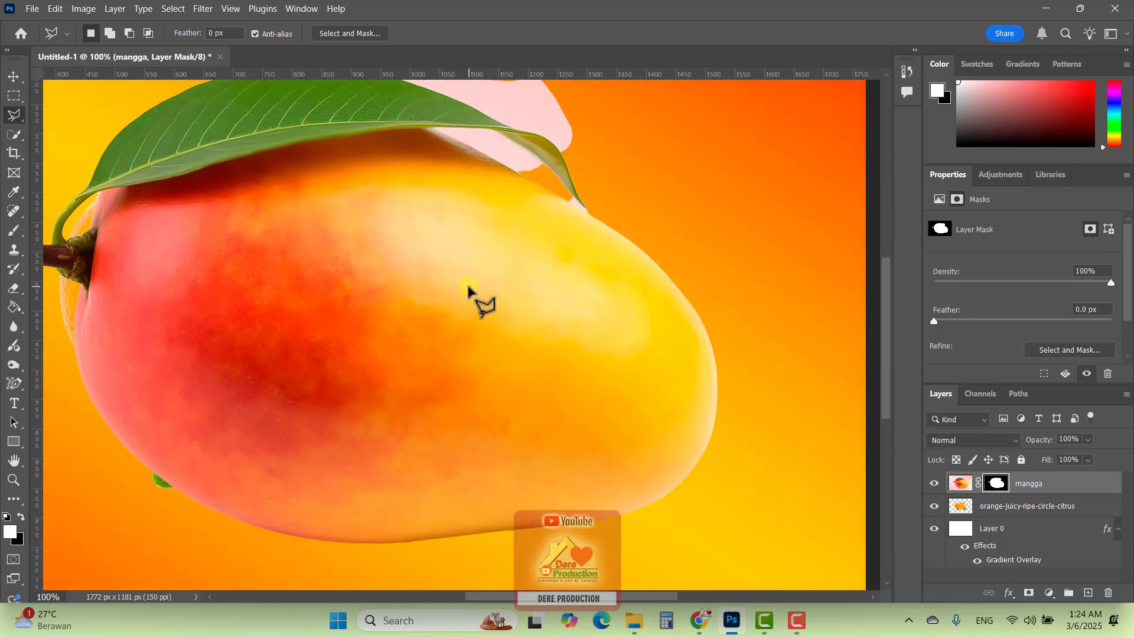
scroll(467, 289, "up", 2)
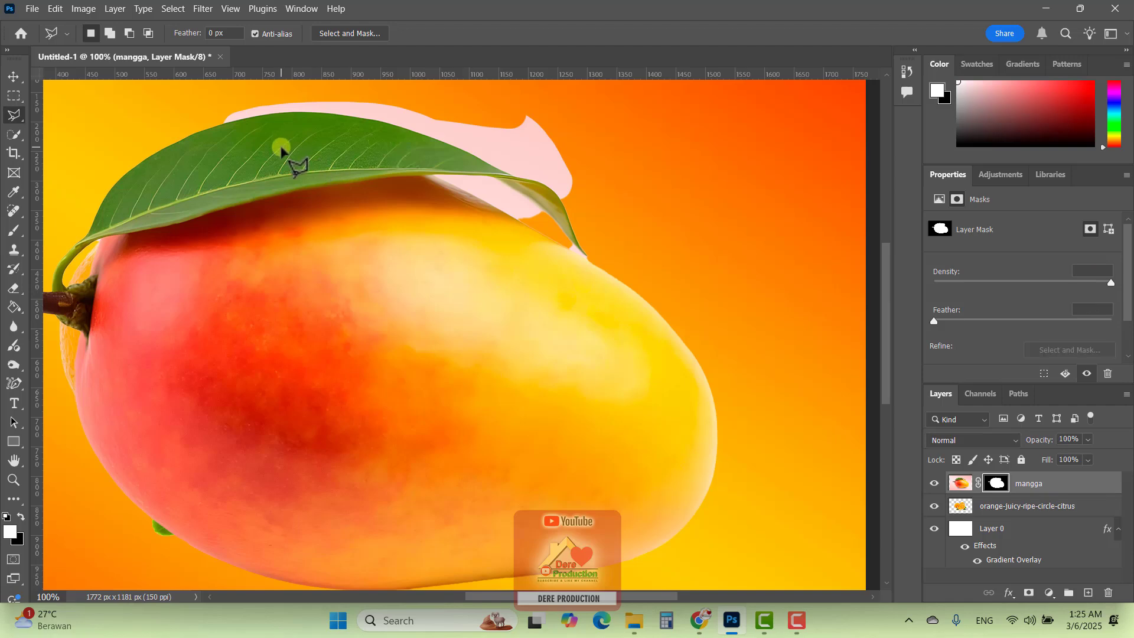
key("Delete")
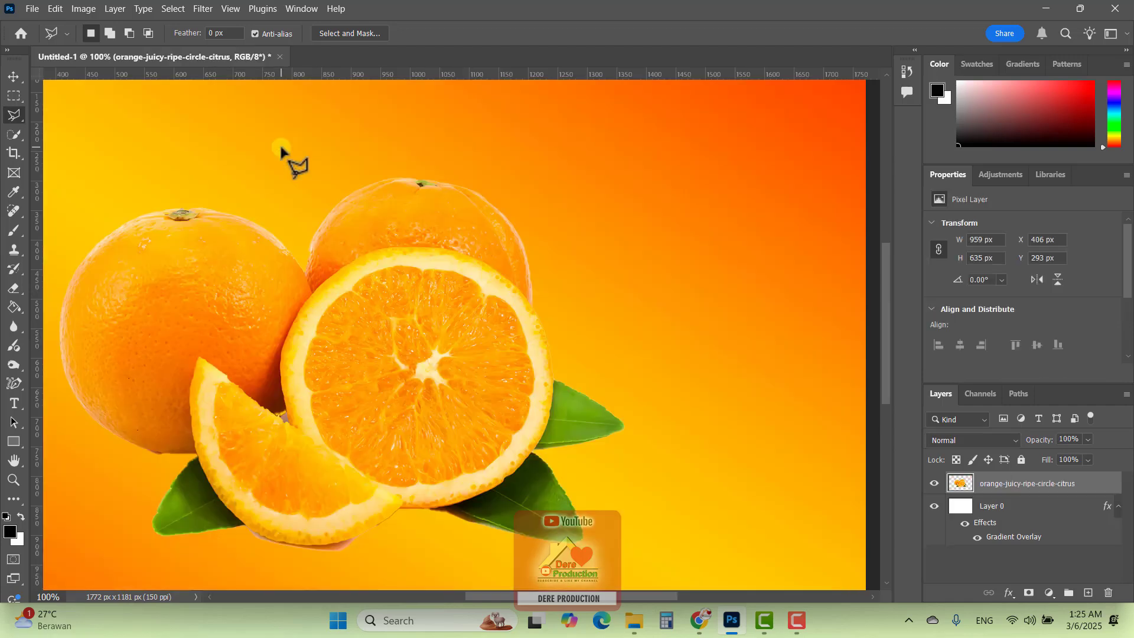
key("Delete")
Place mangga.jpg from Downloads as an embedded image over the gradient layer and accept its default size
left_click(29, 9)
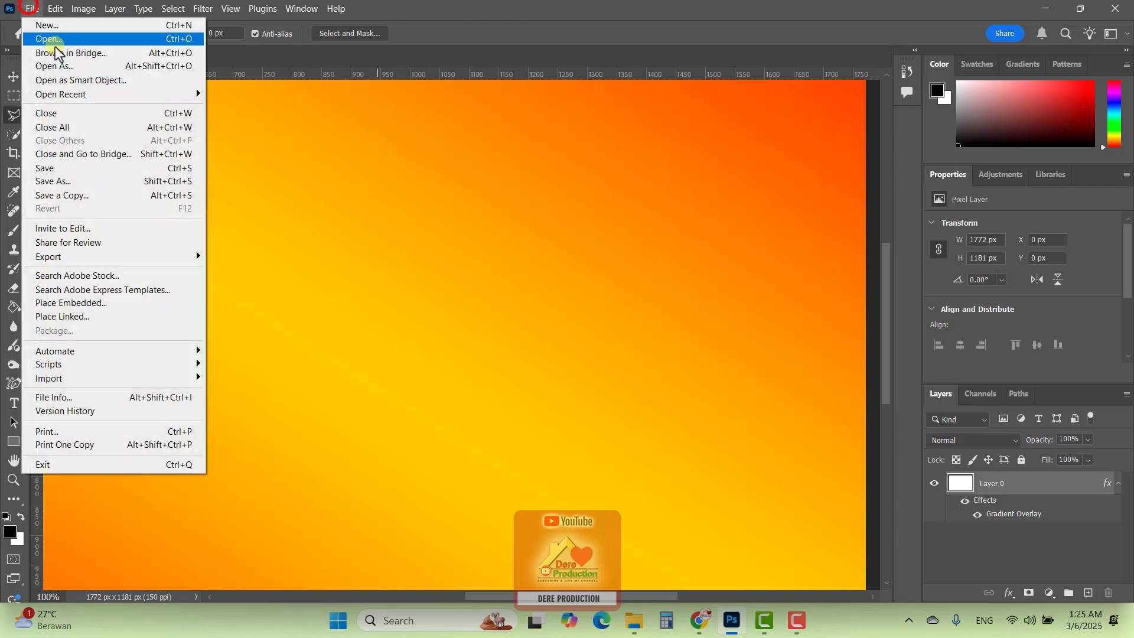
left_click(107, 303)
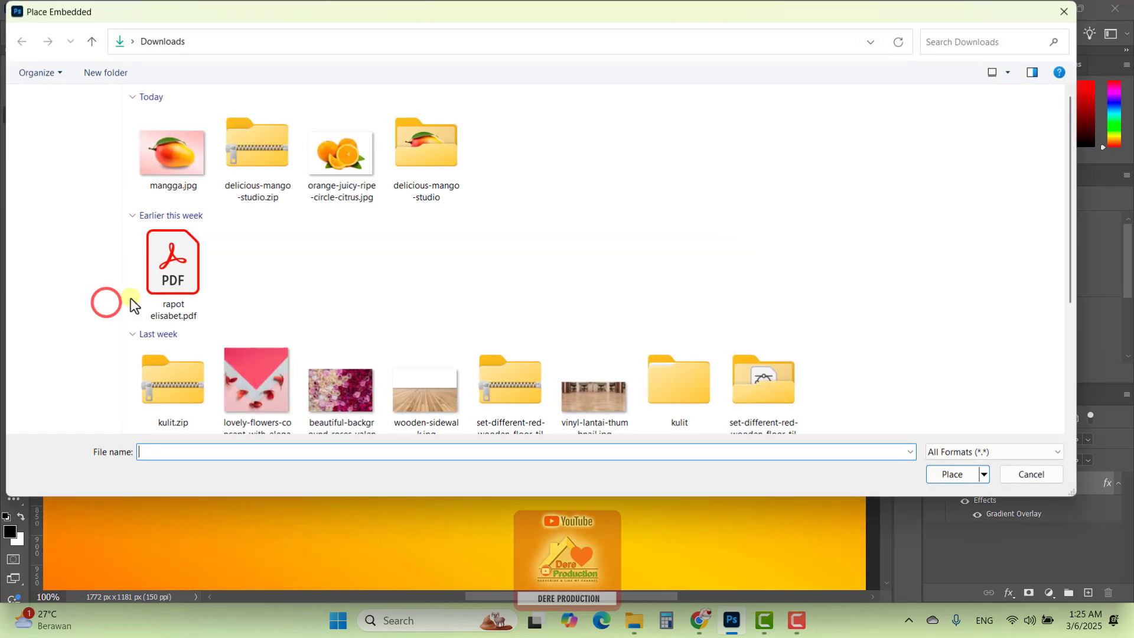
double_click(175, 157)
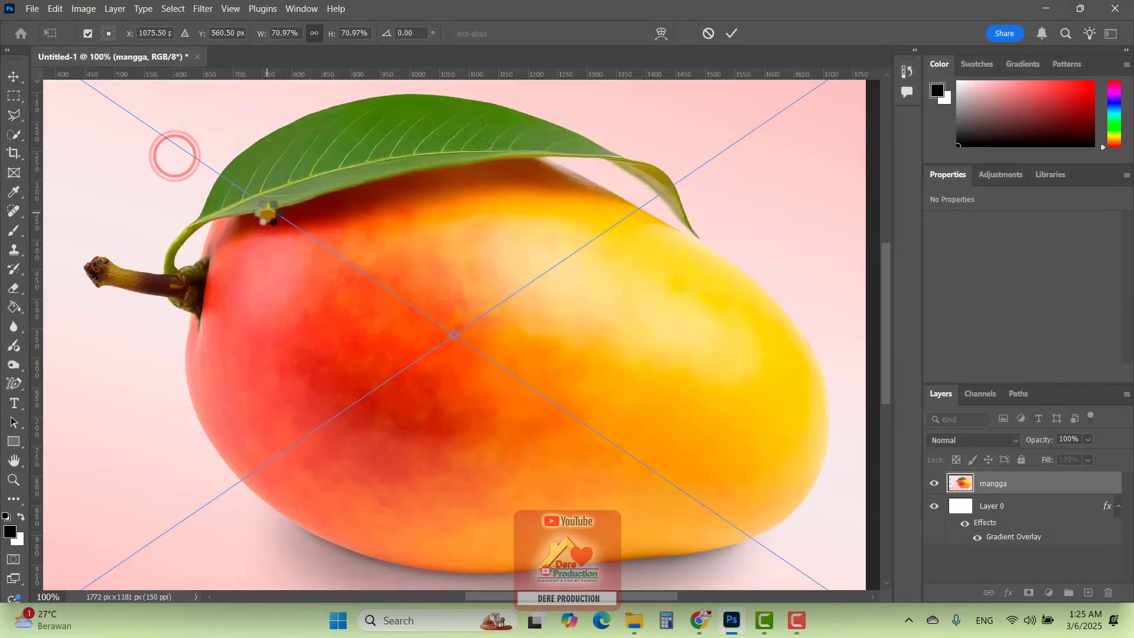
key("Return")
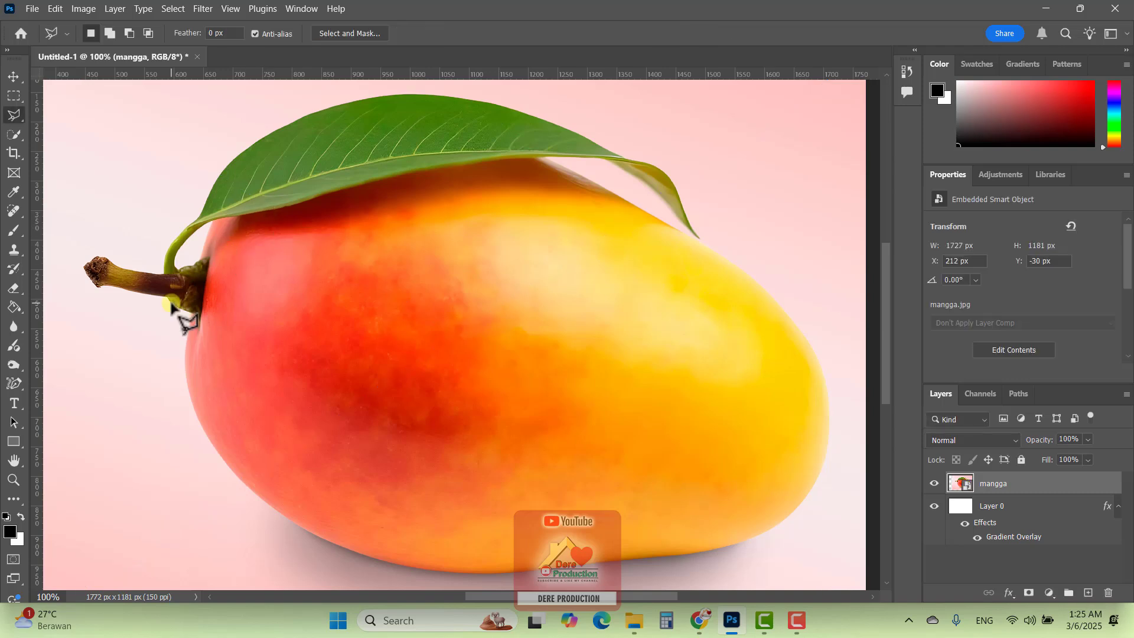
Trace the mango's lower outline with the Pen Tool in Shape mode, from below the stem around to the fruit's far end
left_click(13, 385)
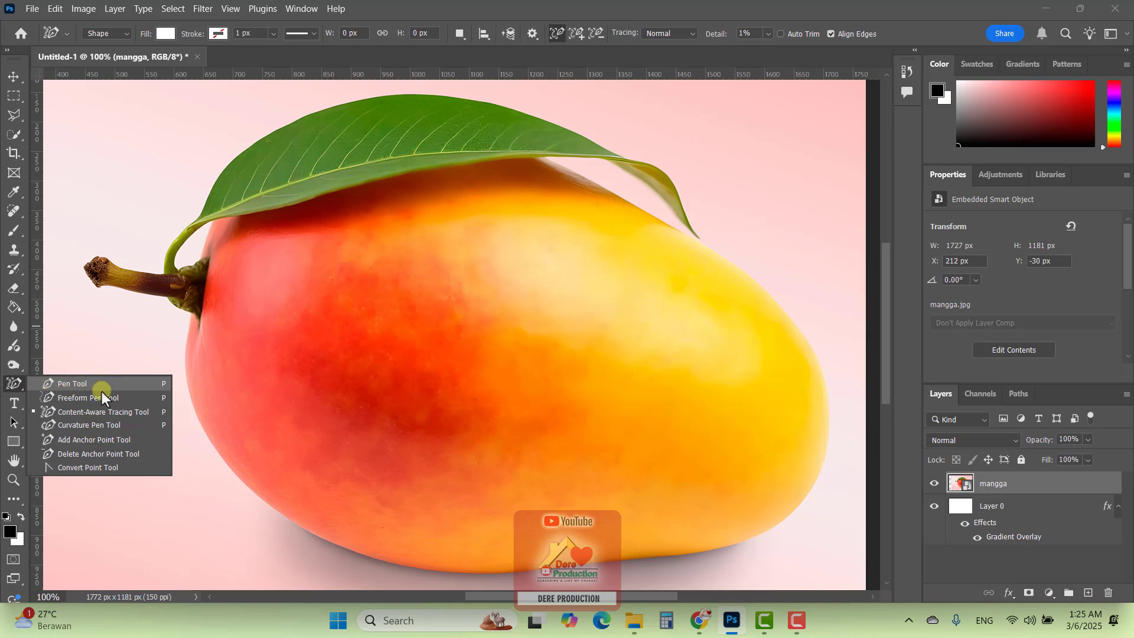
left_click(64, 384)
scroll(198, 323, "down", 2)
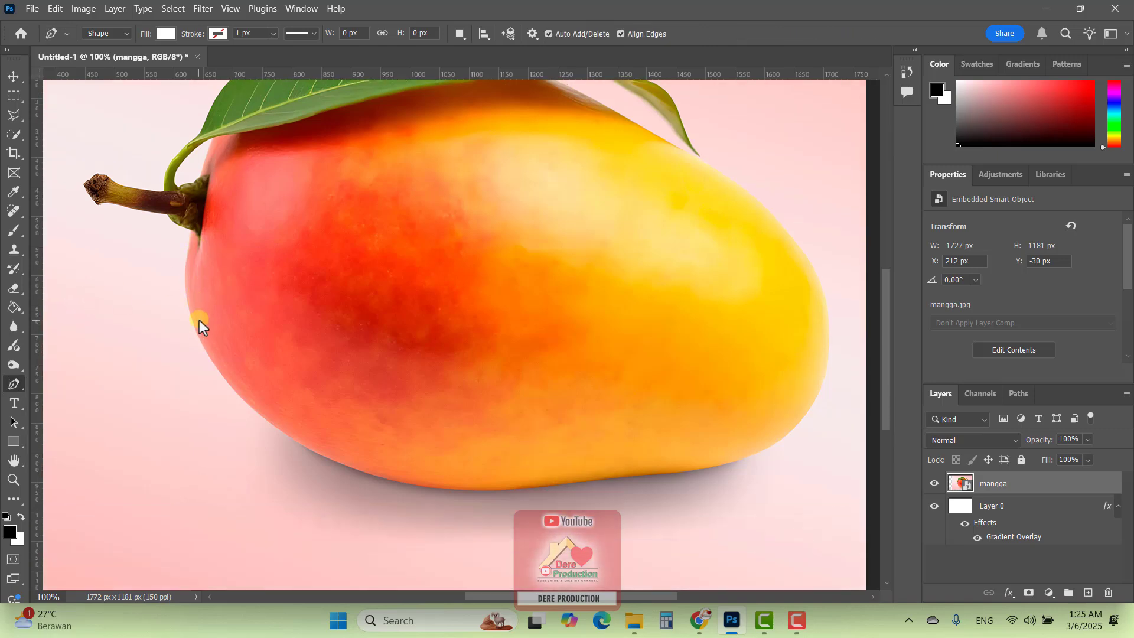
left_click(191, 231)
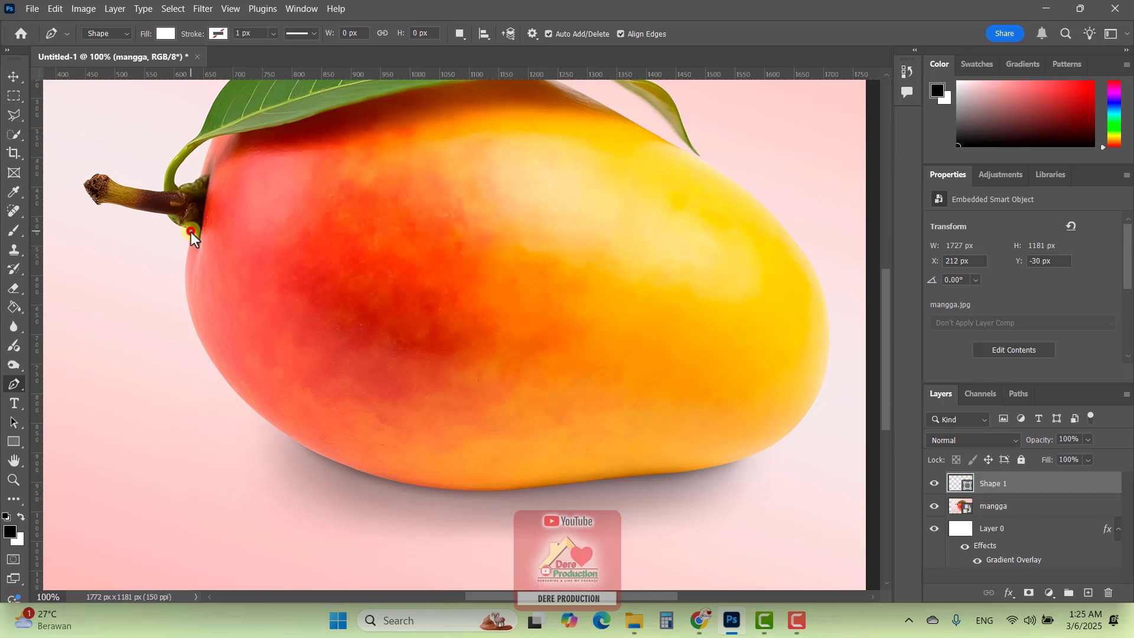
left_click(185, 274)
left_click_drag(186, 290, 186, 296)
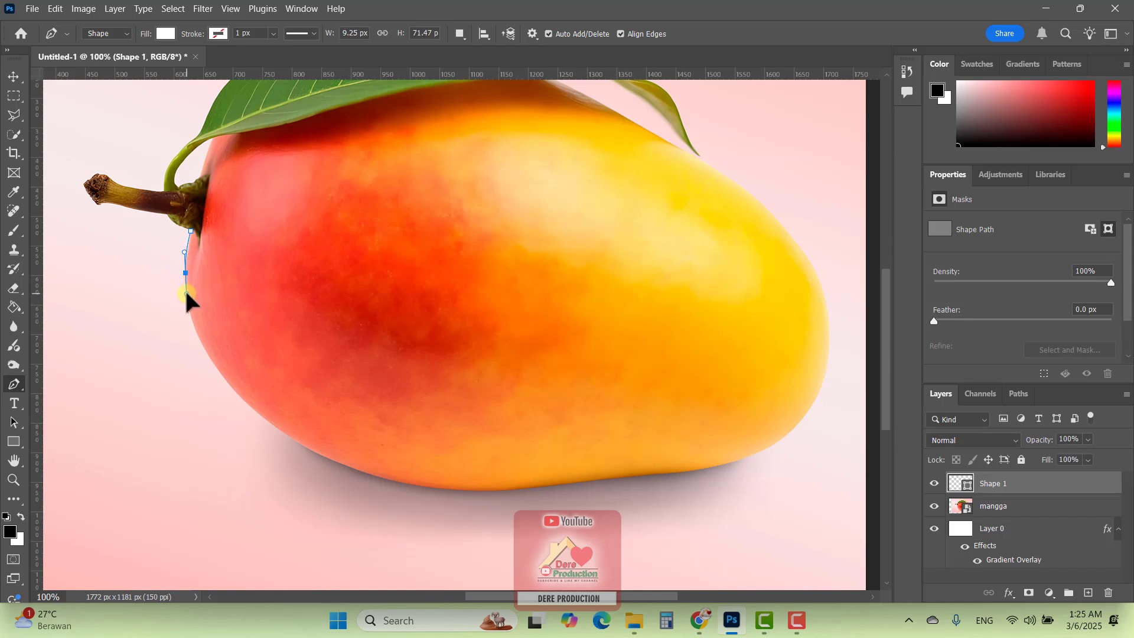
left_click(201, 344)
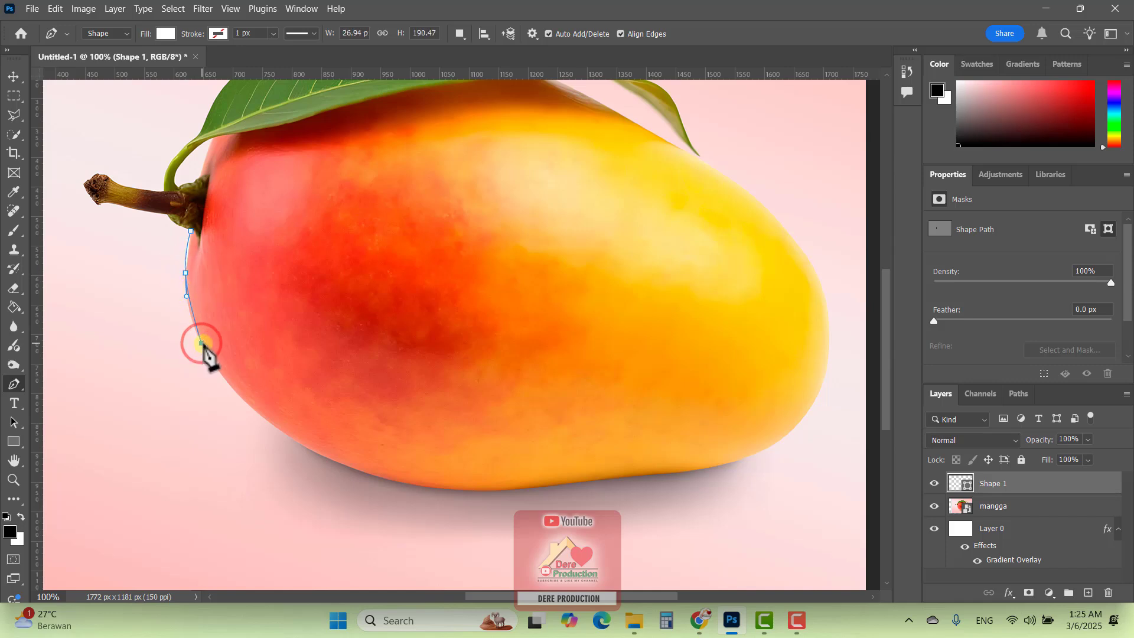
left_click_drag(204, 352, 270, 422)
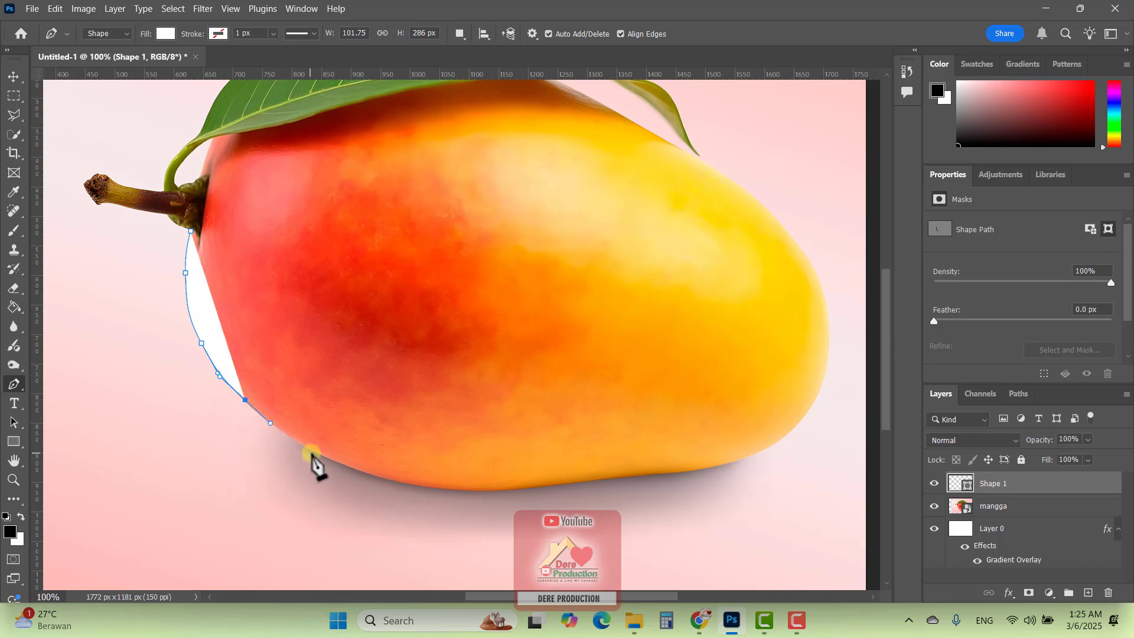
left_click_drag(318, 453, 517, 490)
left_click_drag(585, 481, 821, 386)
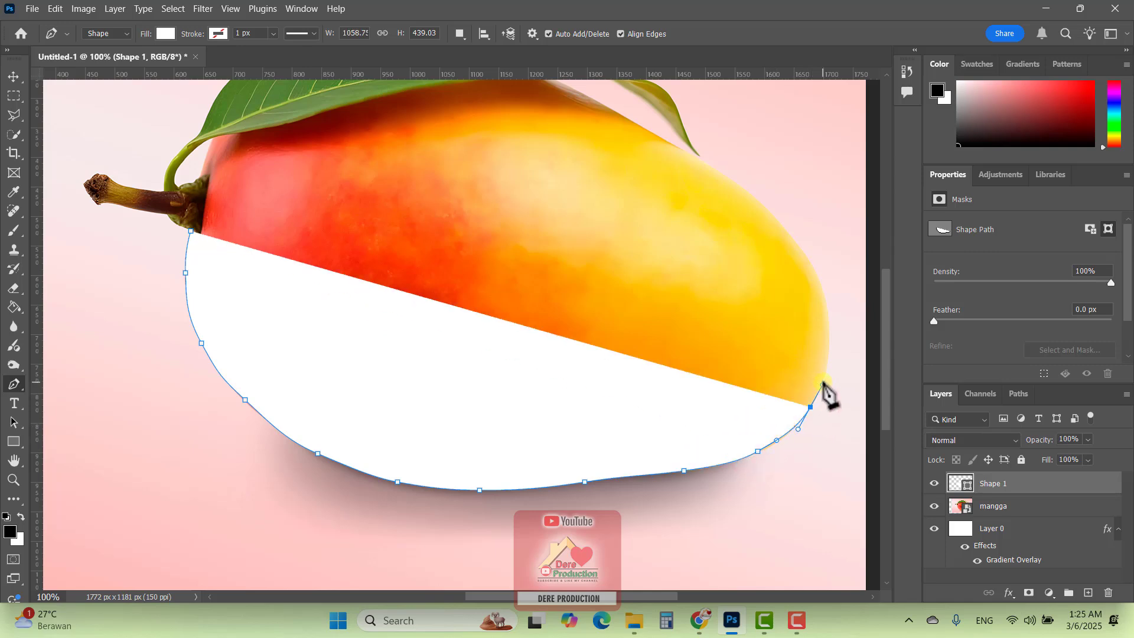
left_click(826, 334)
left_click_drag(826, 333, 830, 341)
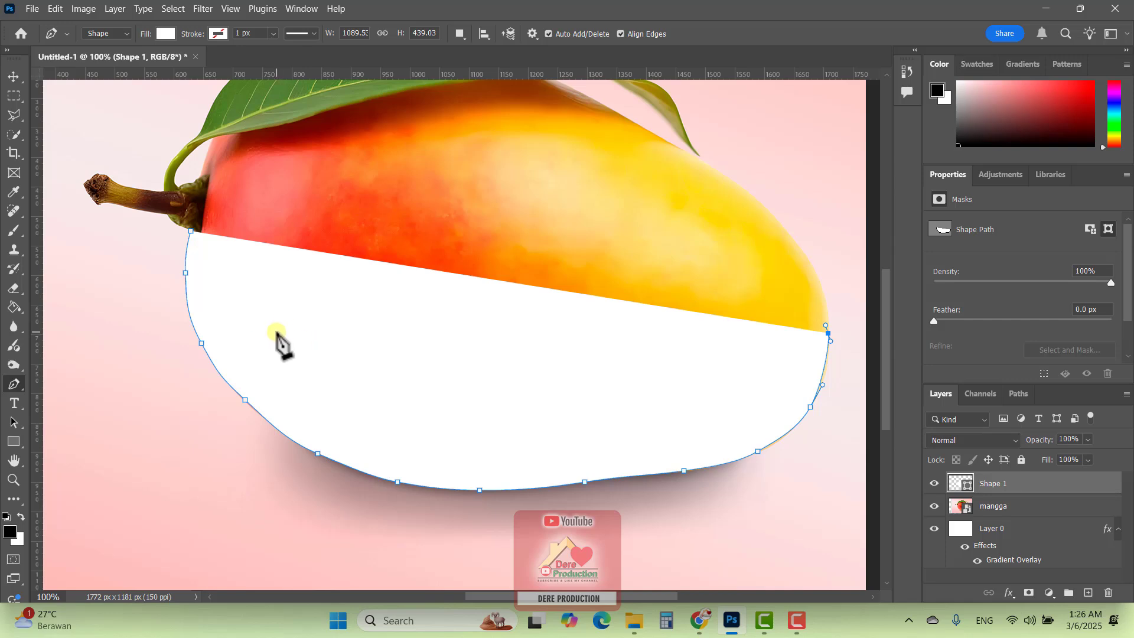
Change the Pen tool's drawing mode from Shape to Path
left_click(107, 32)
left_click(104, 57)
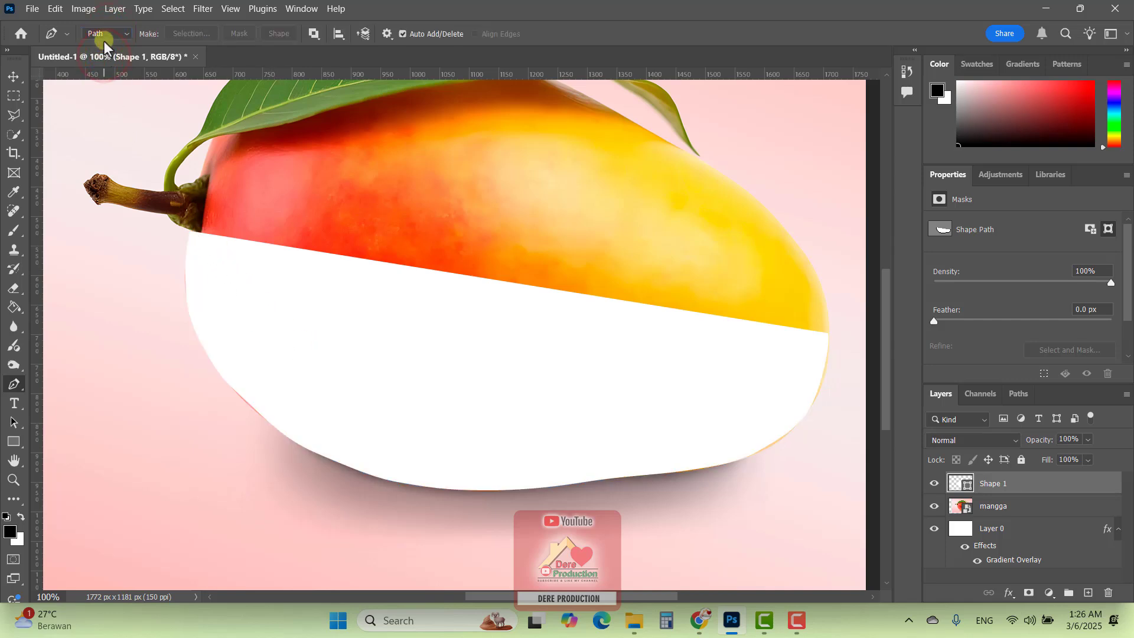
left_click(106, 33)
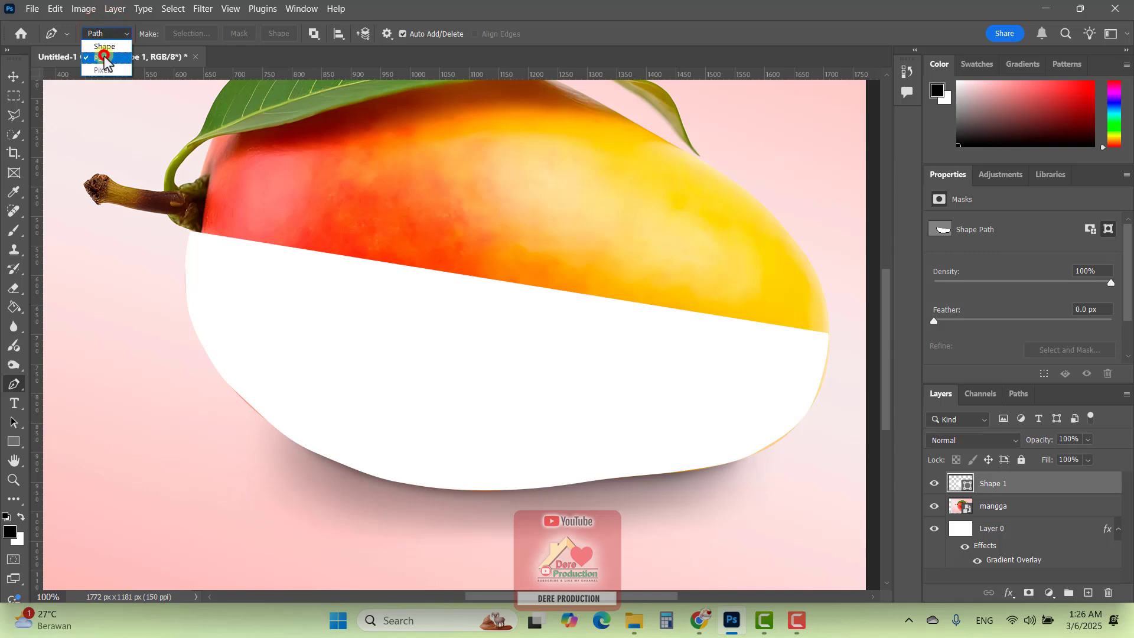
Move the white pen-drawn shape up over the mango and delete it
left_click(13, 75)
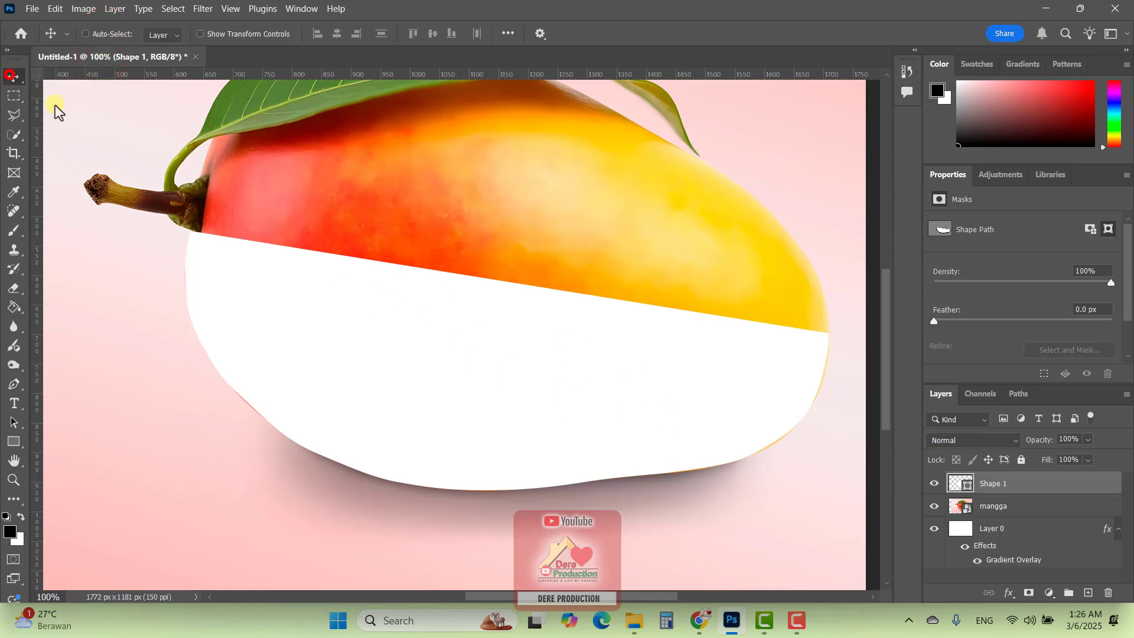
left_click_drag(329, 306, 353, 263)
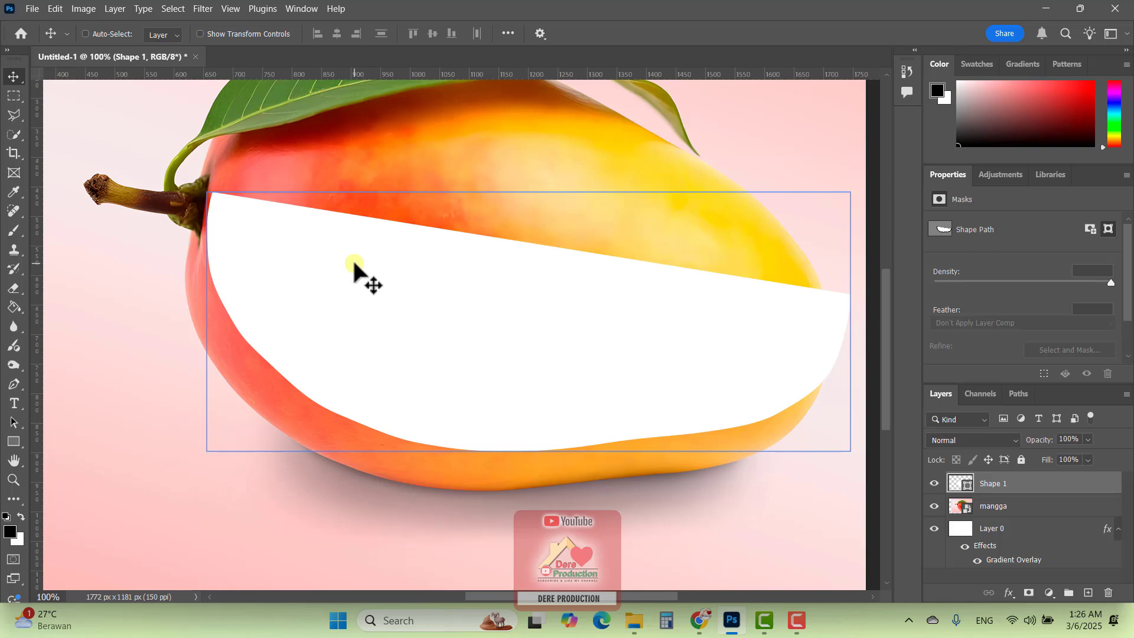
key("Delete")
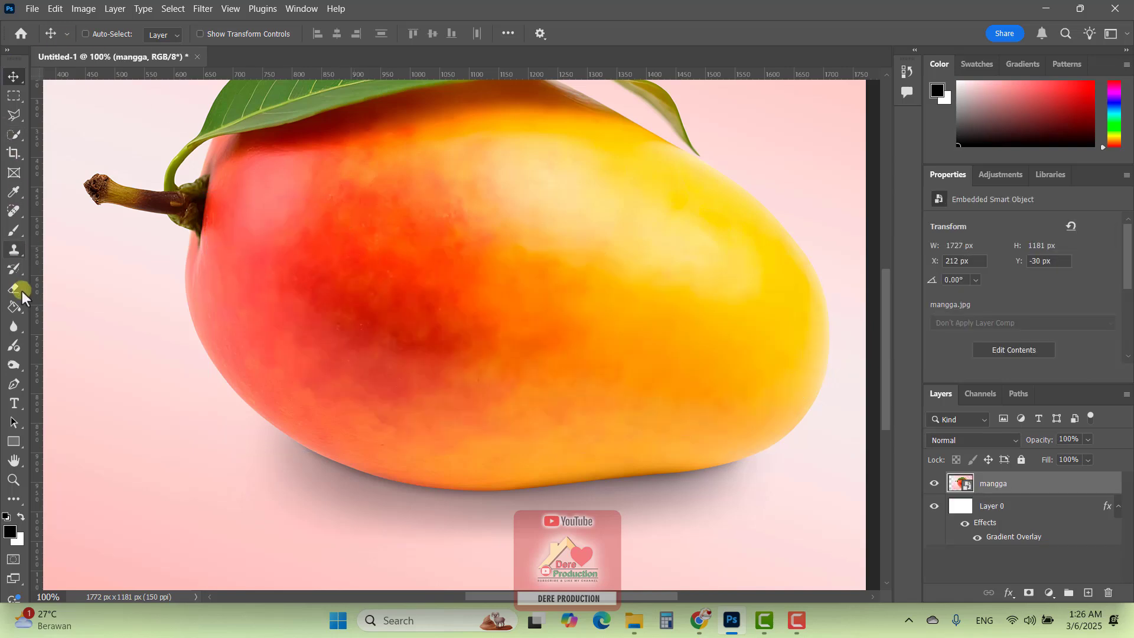
Return to the Pen tool, try Shape mode once more, and set the drawing mode to Path
left_click(14, 385)
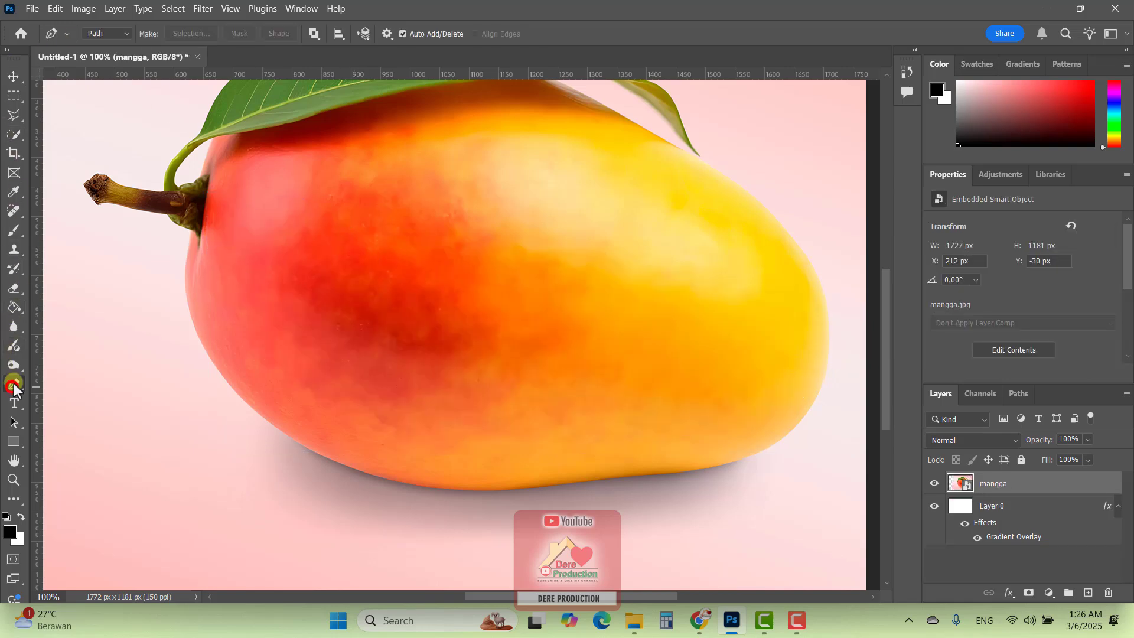
left_click(109, 33)
left_click(104, 46)
left_click(111, 31)
left_click(107, 57)
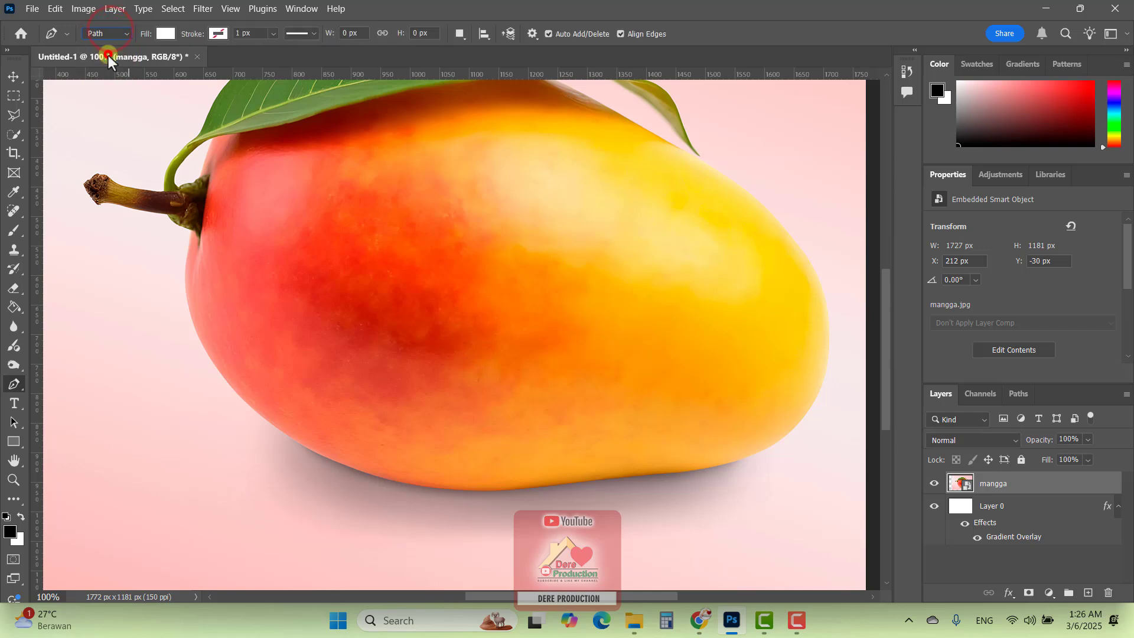
Draw a closed curved path along the mango's lower stem-side edge and back across the fruit's body to the first anchor
left_click(186, 299)
left_click_drag(203, 348, 207, 354)
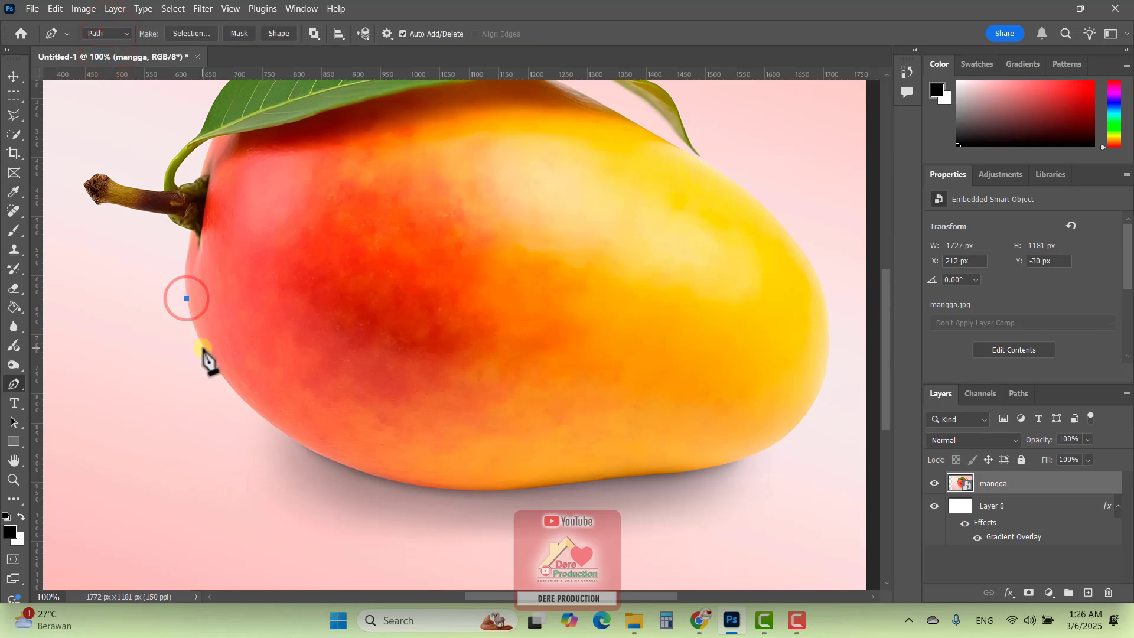
left_click_drag(244, 399, 255, 412)
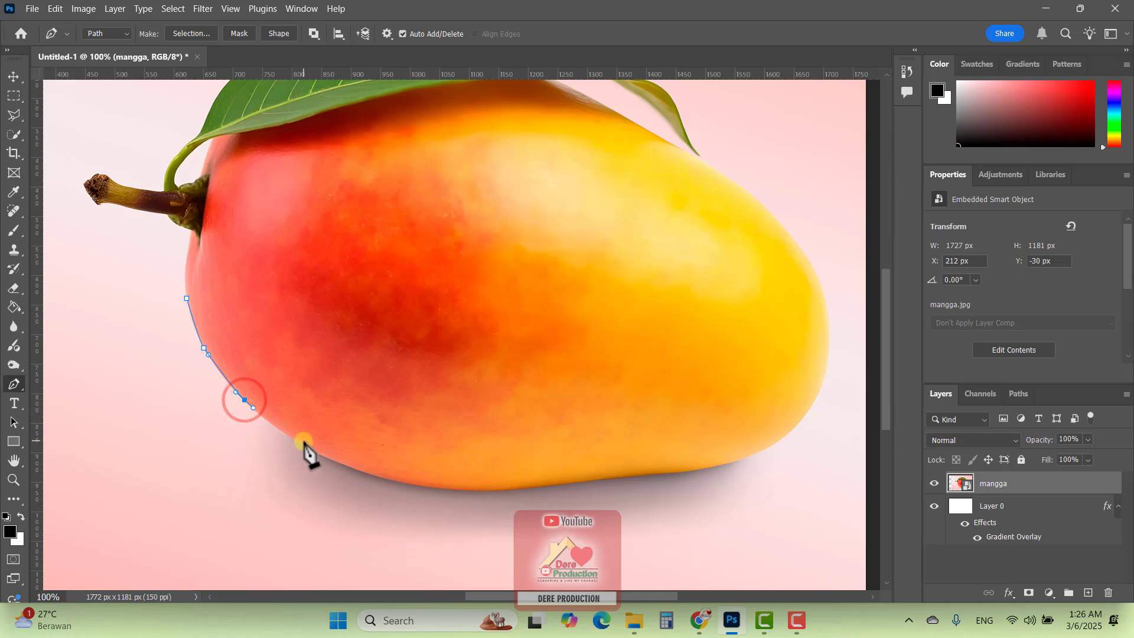
left_click_drag(305, 444, 369, 471)
left_click_drag(444, 472, 542, 460)
left_click(582, 432)
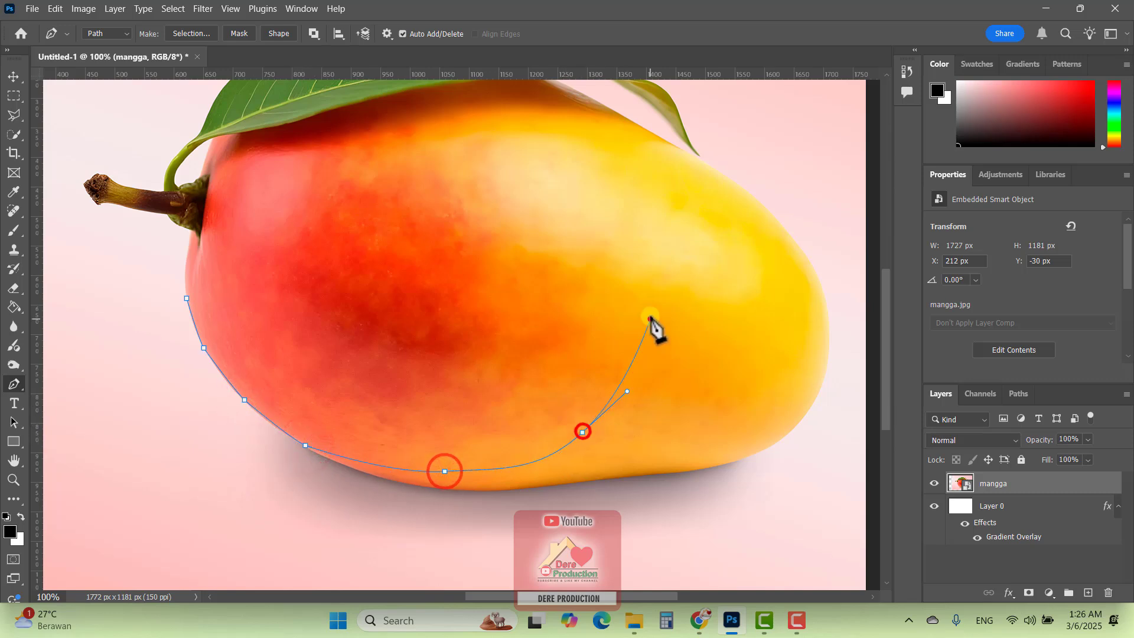
left_click(650, 319)
left_click(633, 211)
left_click(510, 142)
left_click(353, 148)
left_click(266, 196)
left_click_drag(215, 239, 203, 277)
left_click(196, 271)
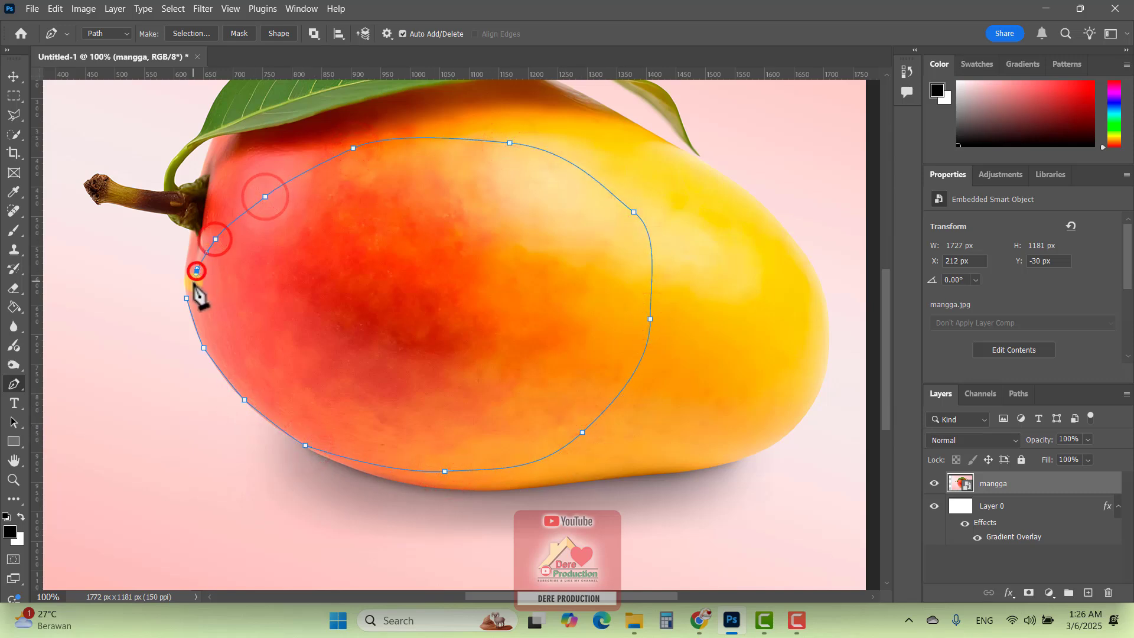
left_click(188, 299)
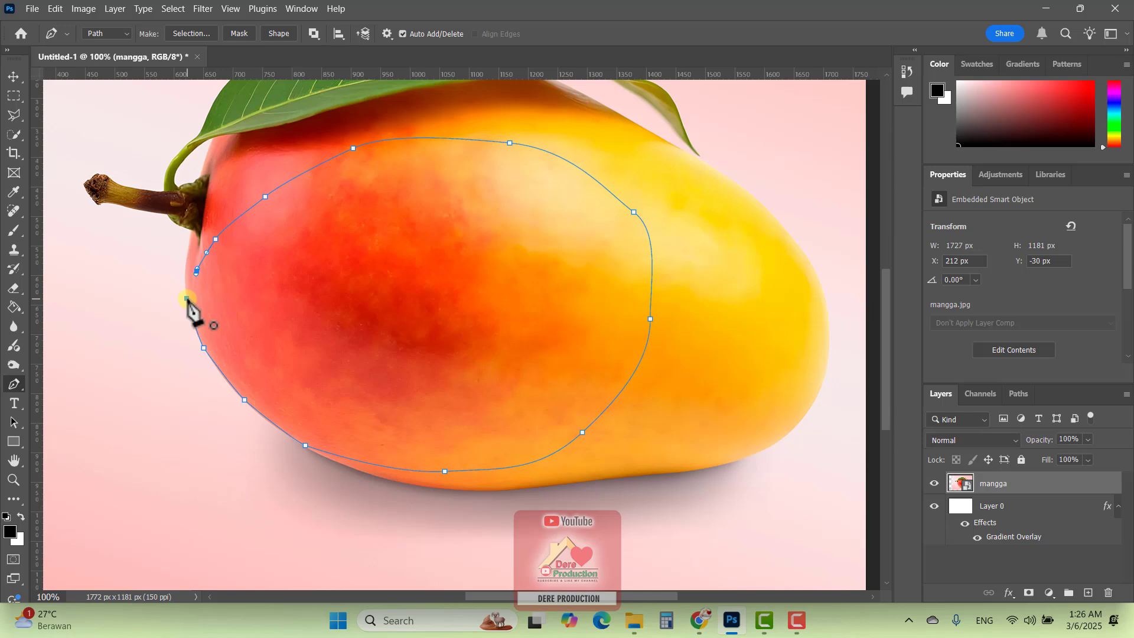
left_click(187, 298)
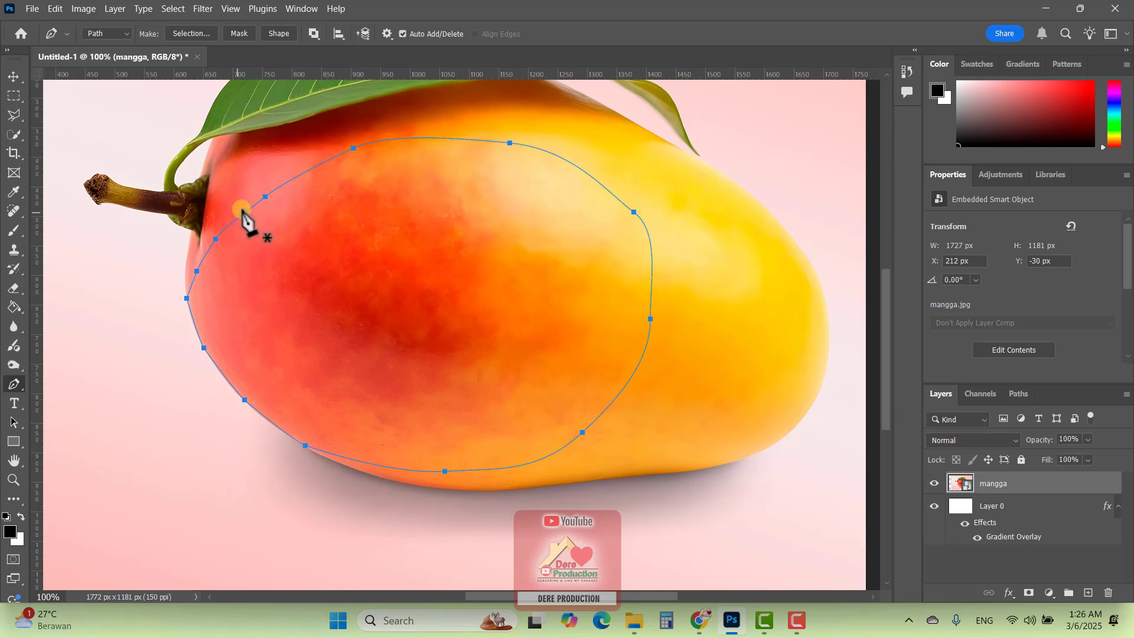
Convert the closed path into a new anti-aliased selection with a feather radius of 0 pixels
right_click(332, 177)
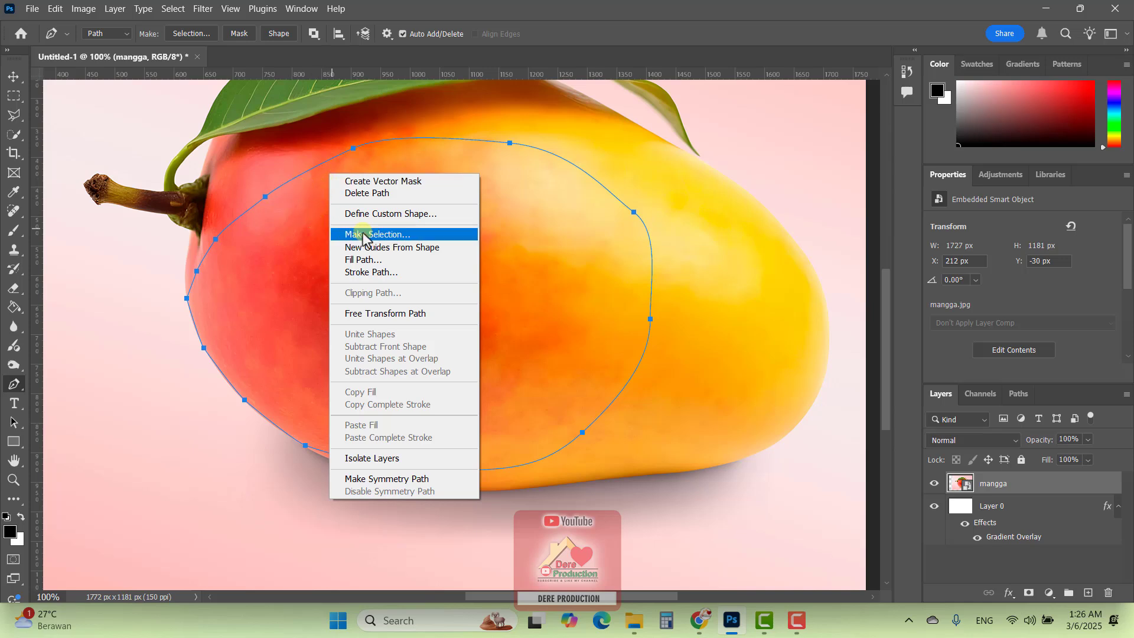
left_click(400, 235)
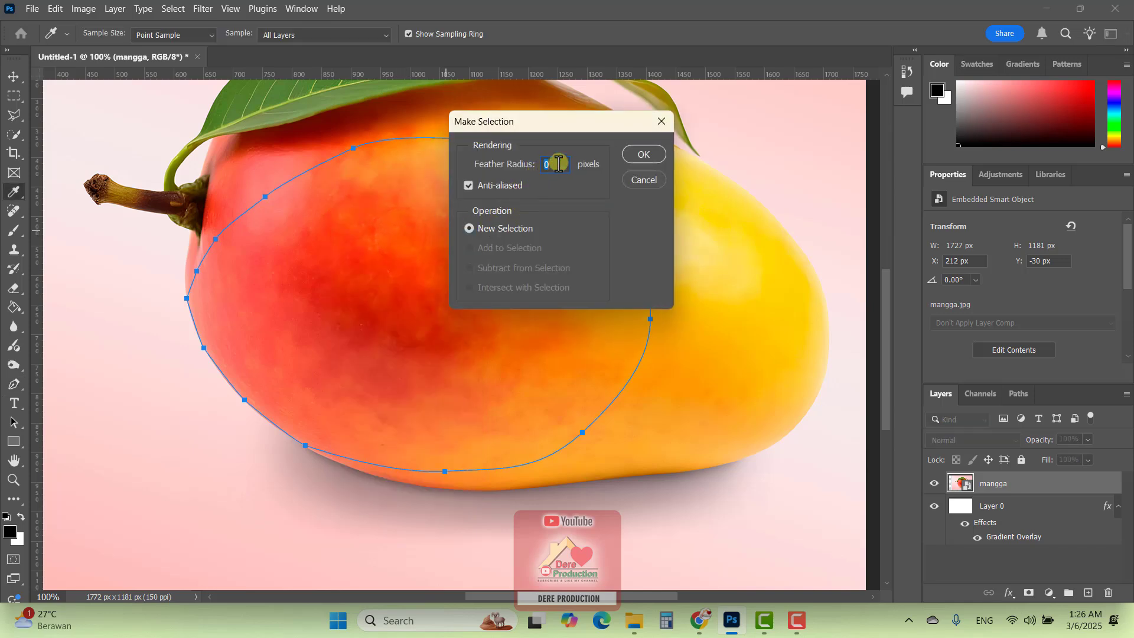
left_click_drag(558, 164, 532, 165)
left_click(643, 154)
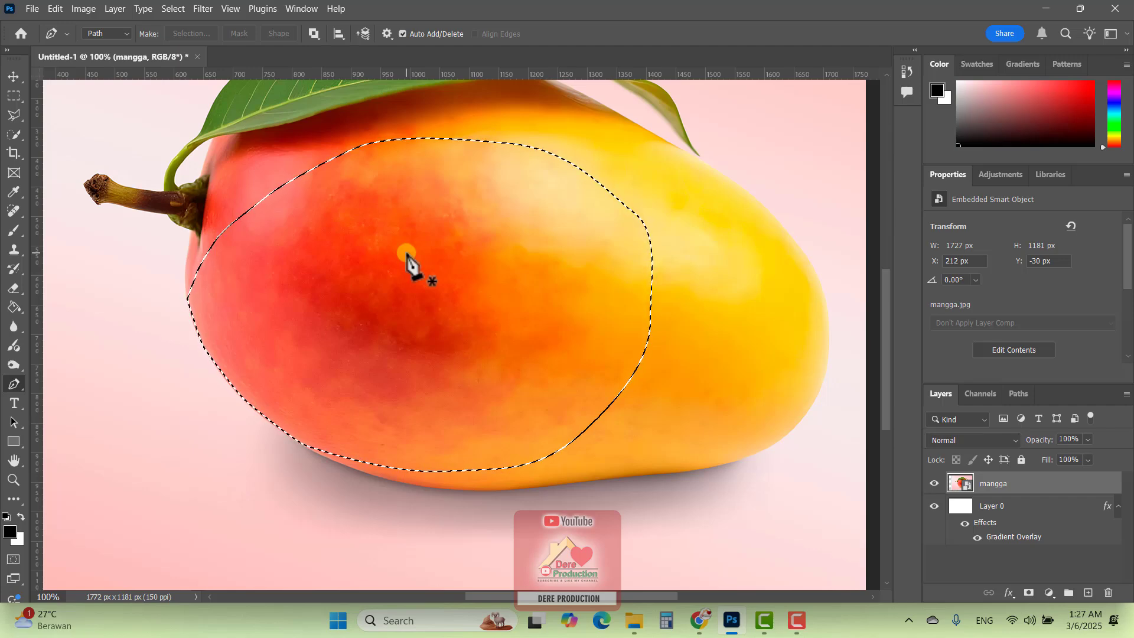
key("ctrl+minus")
key("ctrl+minus")
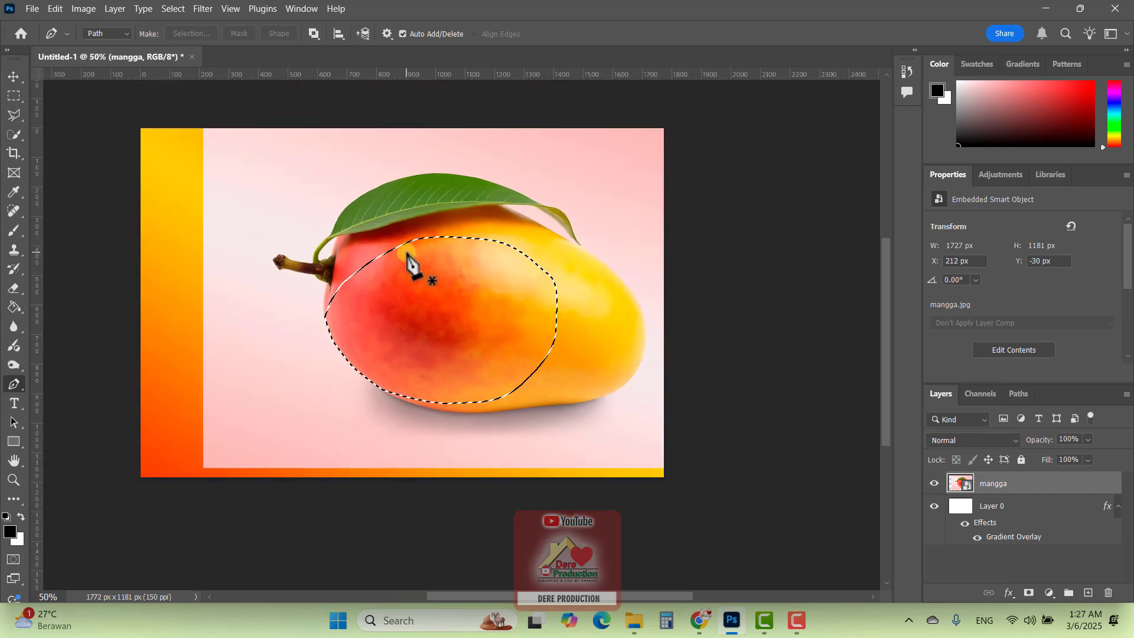